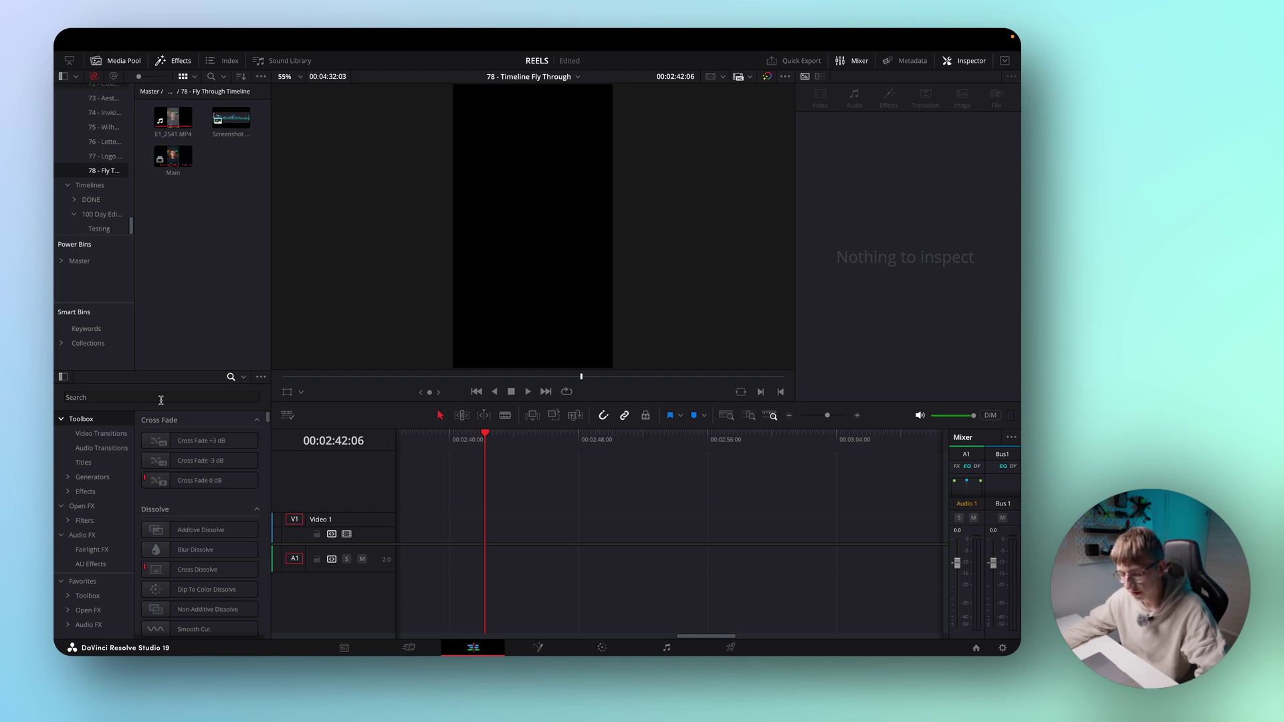
Step: Find 'fusion com' in the Effects library and drop a Fusion Composition onto track V1
left_click(161, 398)
type("fusion")
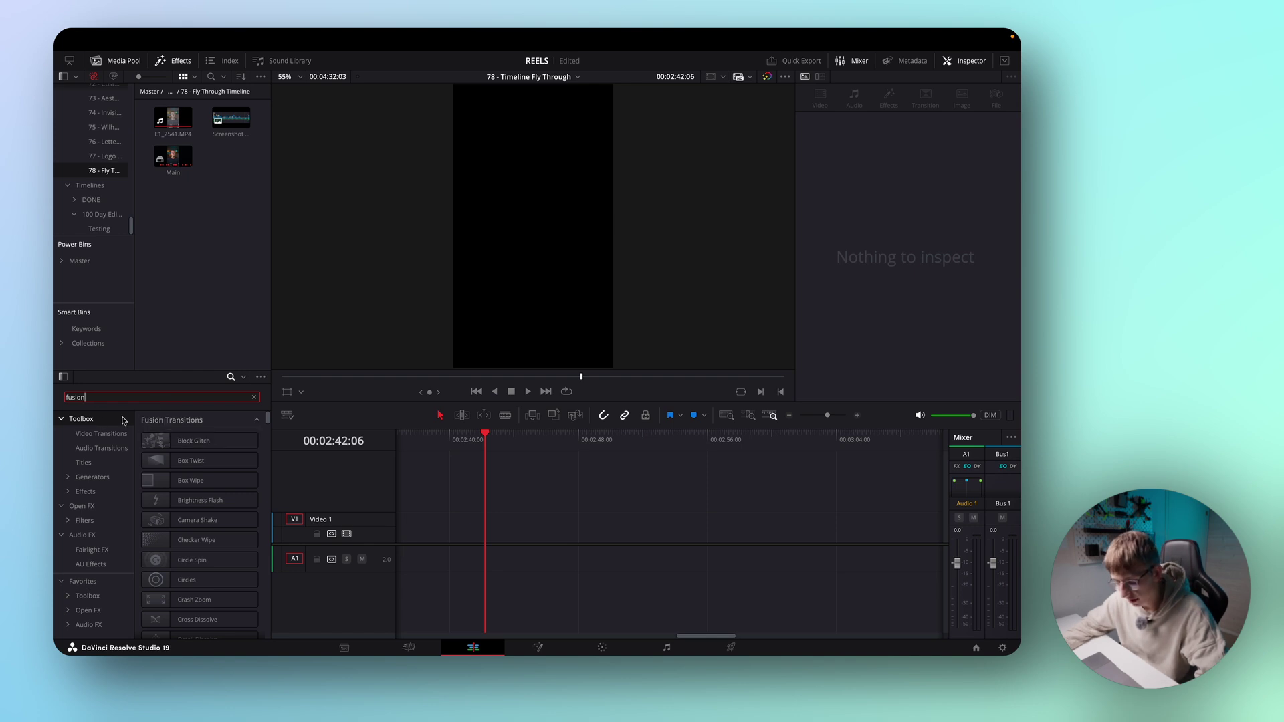
type(" com")
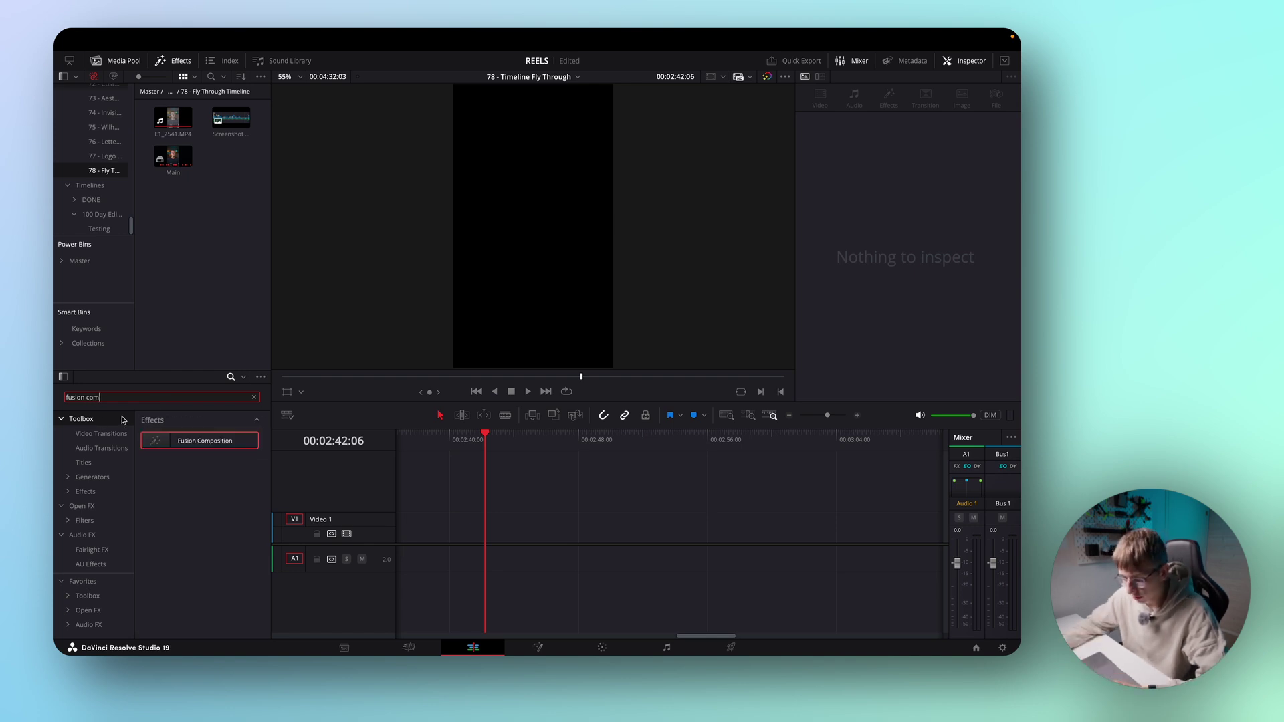
left_click_drag(178, 441, 496, 528)
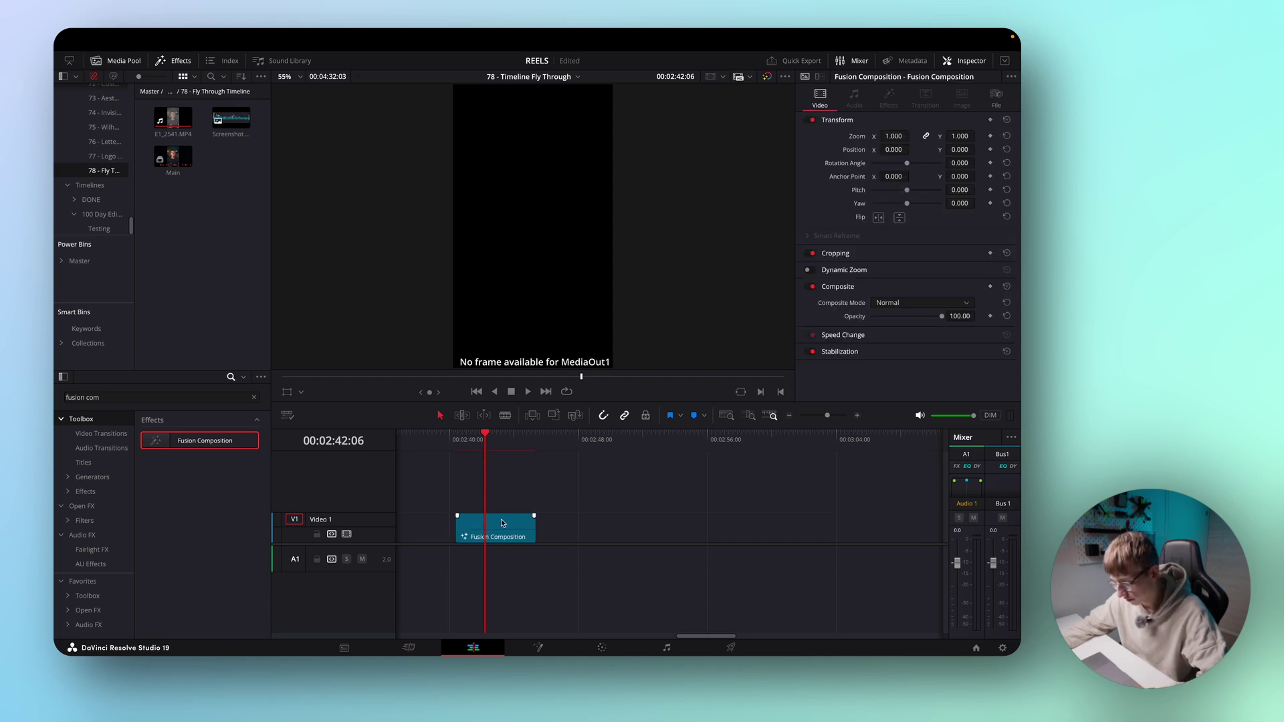
Step: On the Fusion page, bring the Screenshot clip from the Media Pool in as MediaIn1
key("shift+5")
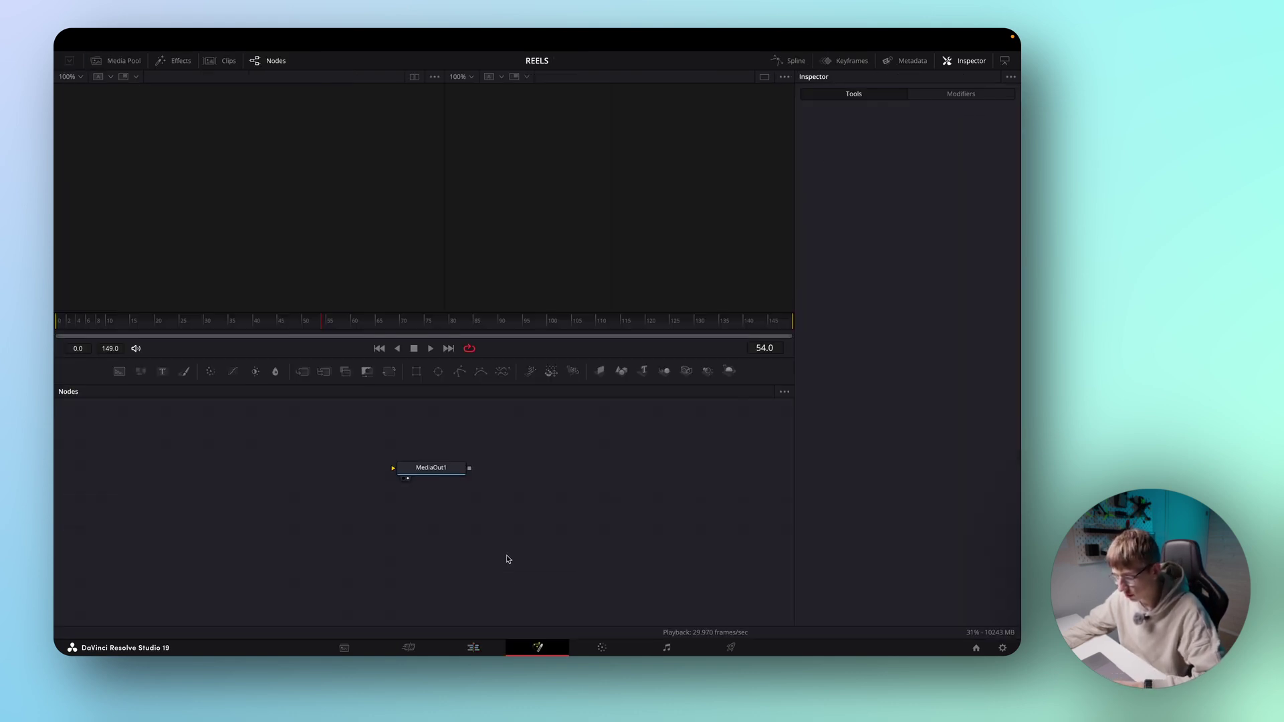
left_click_drag(464, 473, 543, 522)
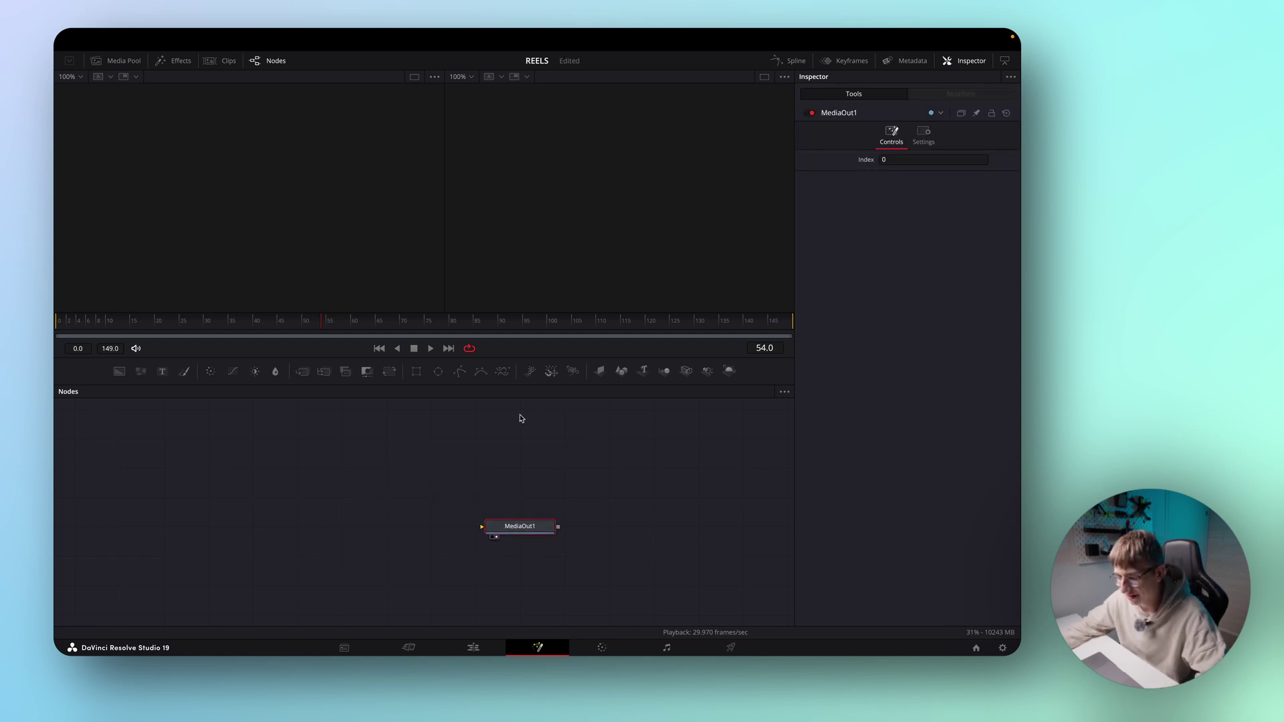
left_click(127, 65)
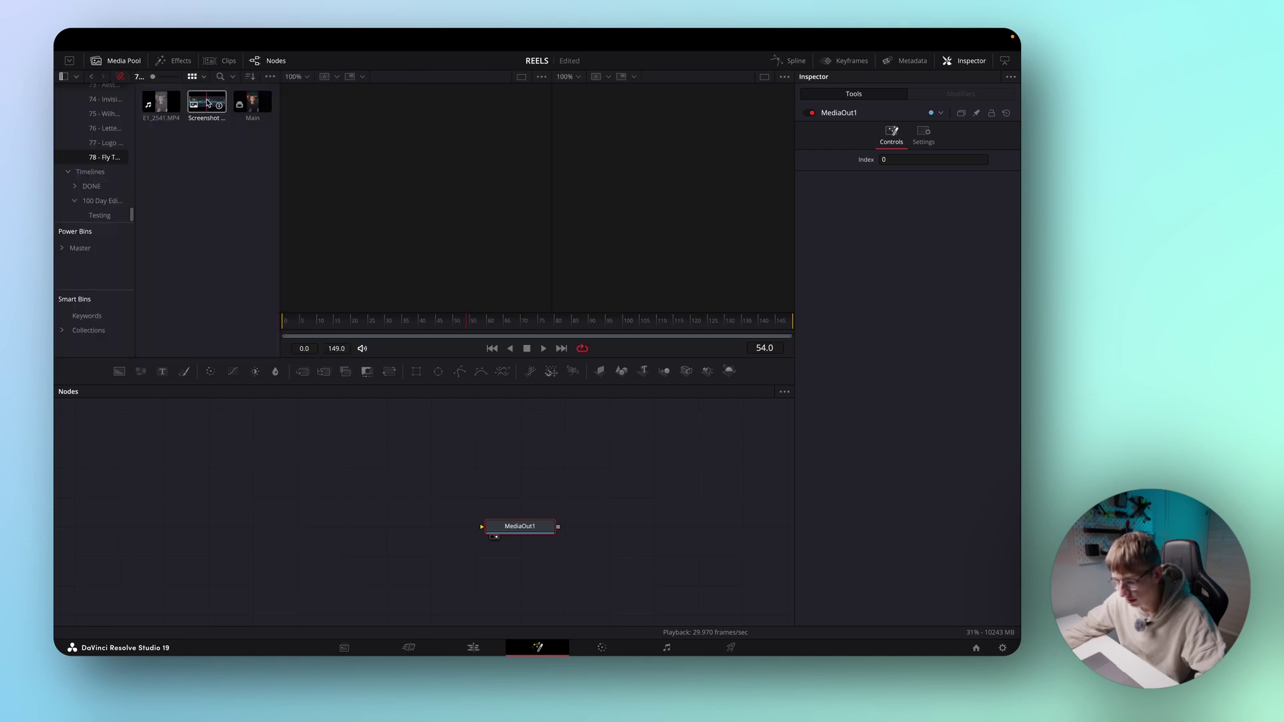
left_click_drag(207, 101, 387, 526)
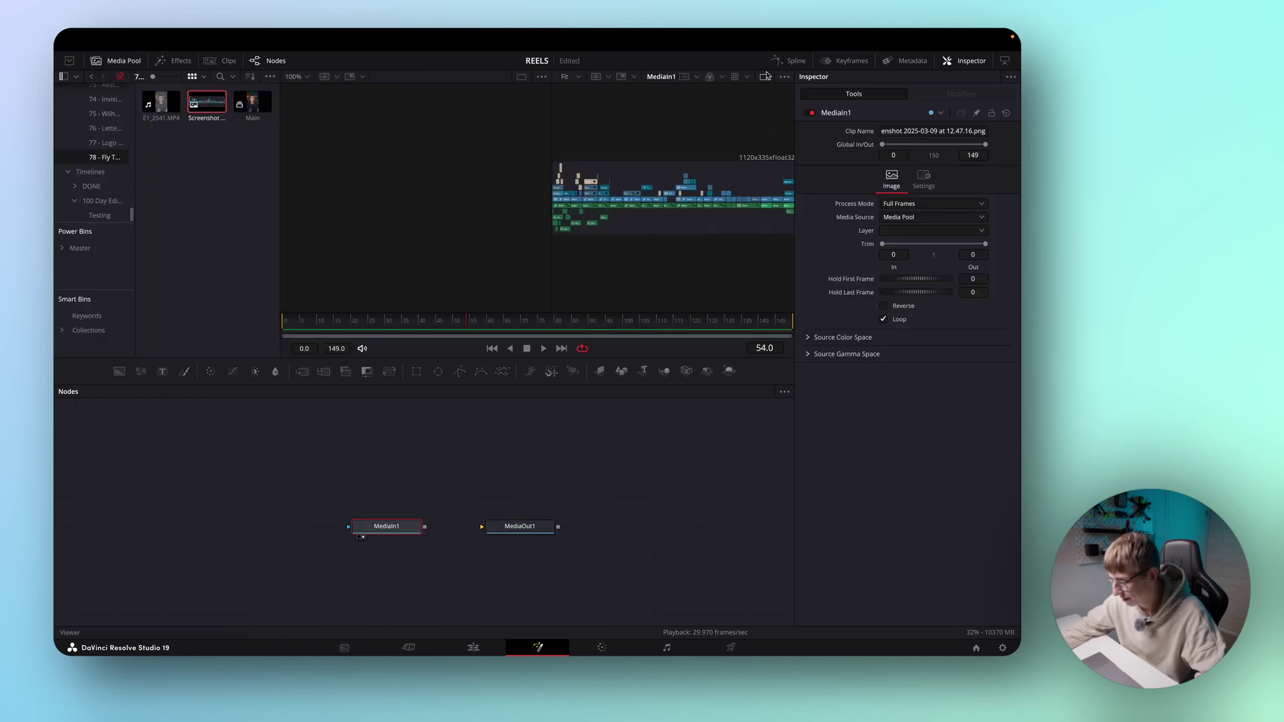
left_click(765, 76)
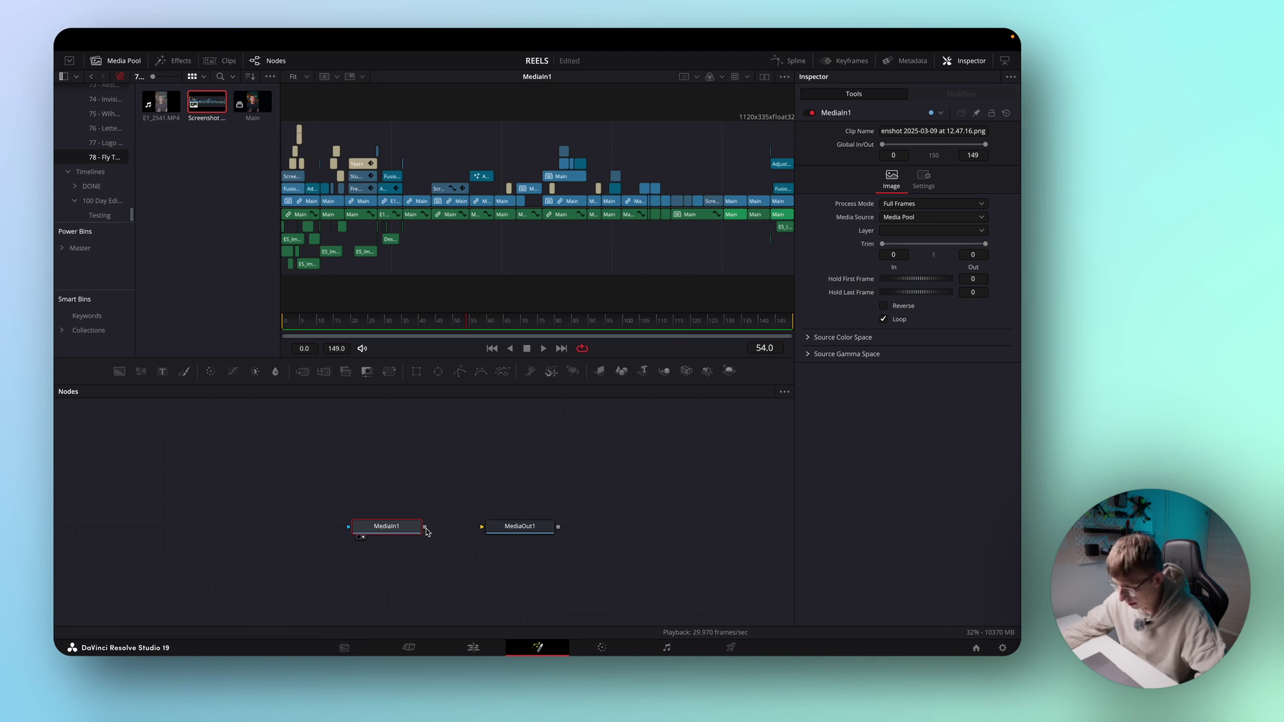
Step: Wire MediaIn1 into MediaOut1 and shift MediaIn1 left to make room
left_click_drag(425, 527, 495, 540)
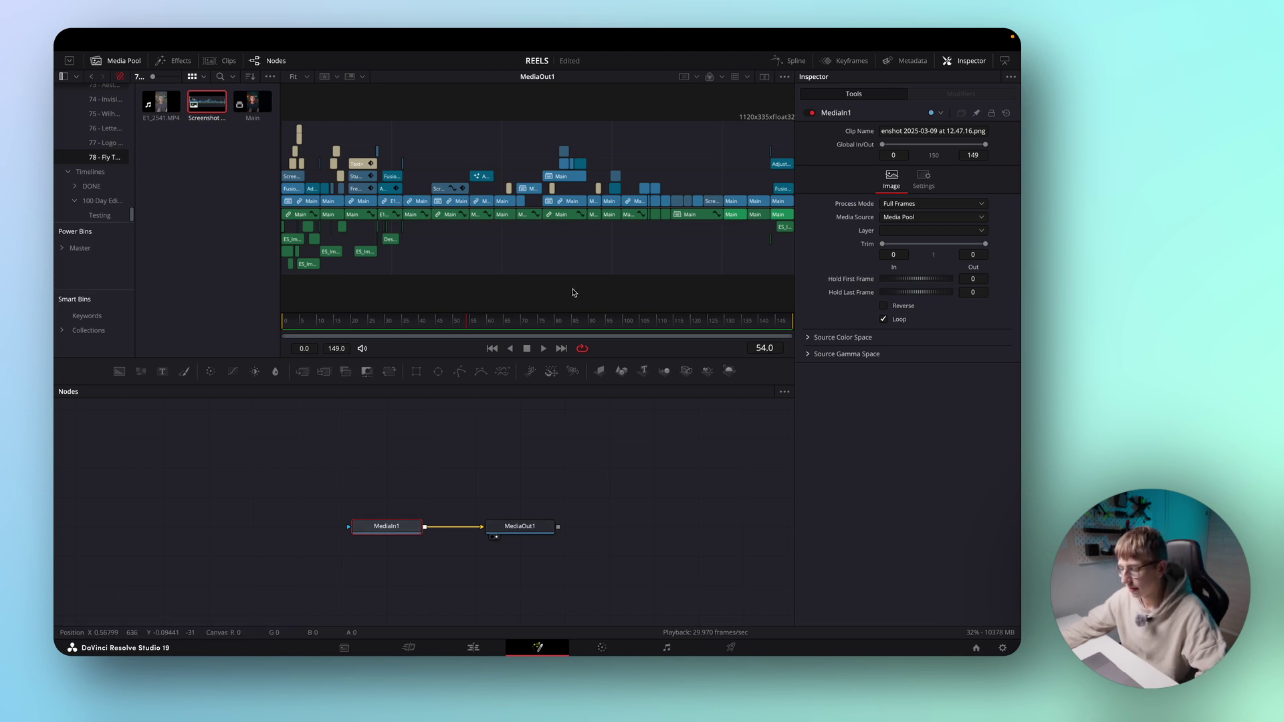
left_click(486, 456)
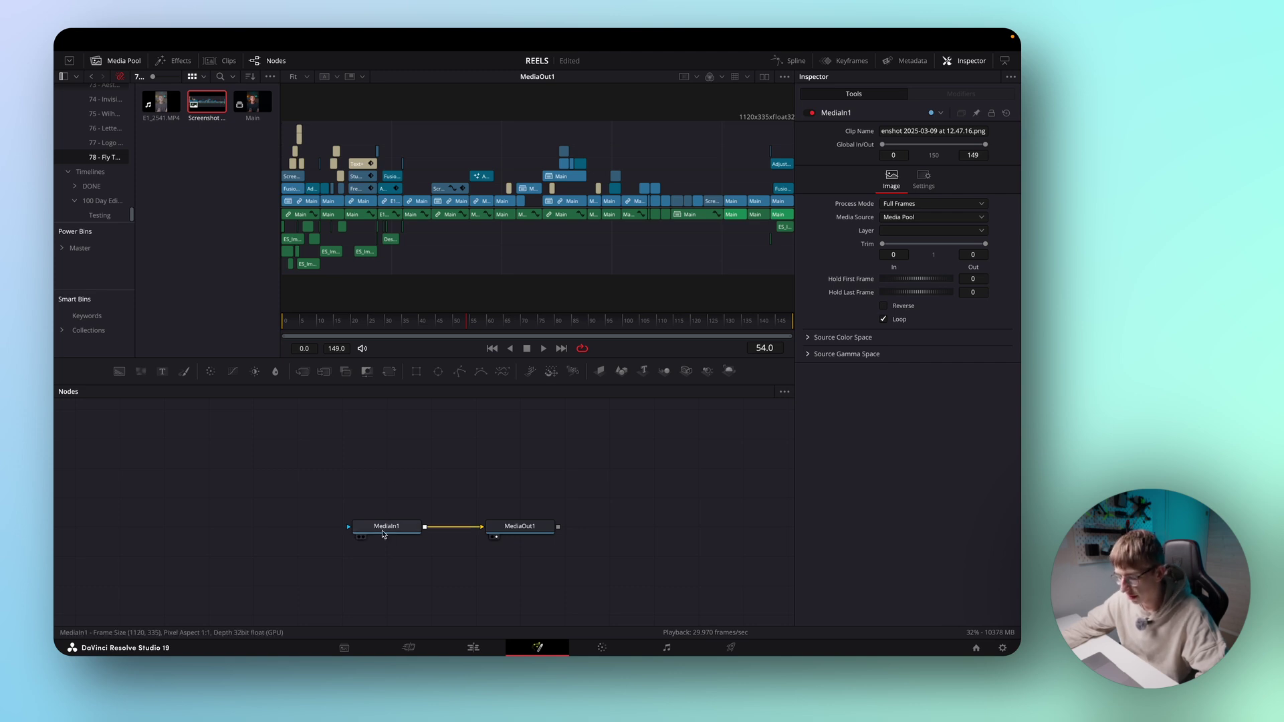
left_click_drag(385, 526, 253, 526)
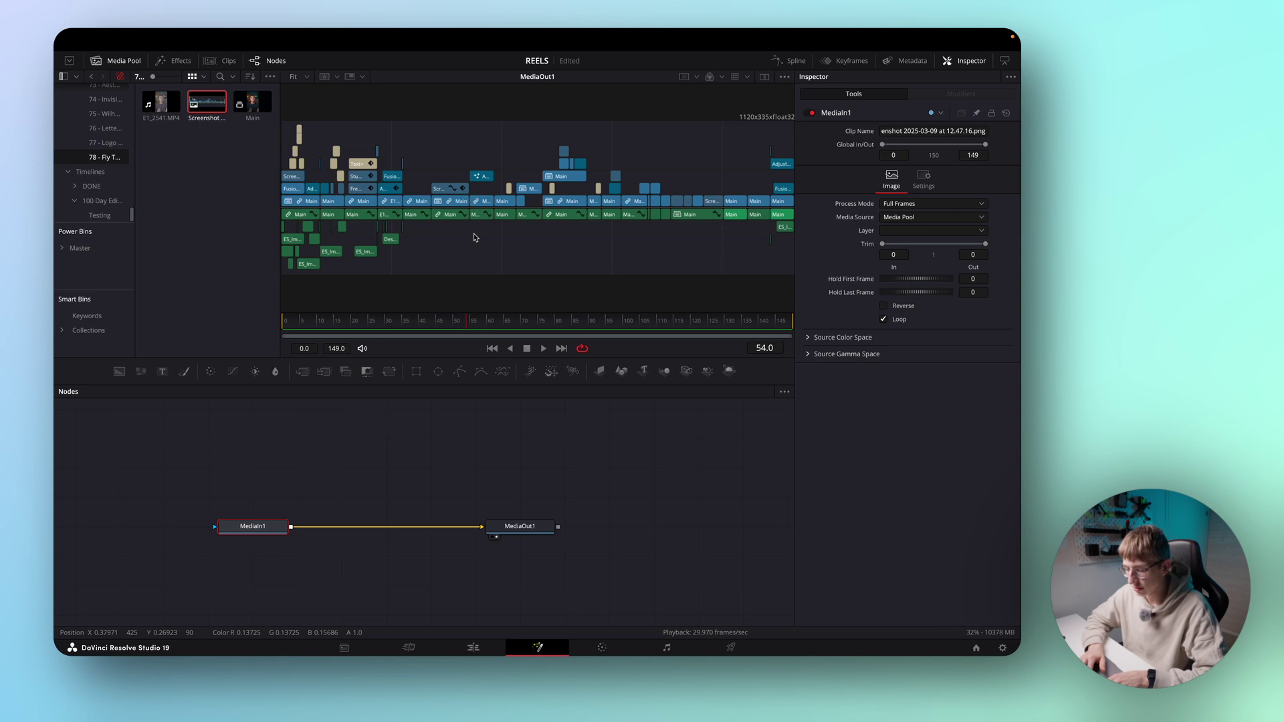
Step: Insert an HSL Keyer after MediaIn1 and eyedrop the screenshot's dark background to make it transparent
left_click(117, 60)
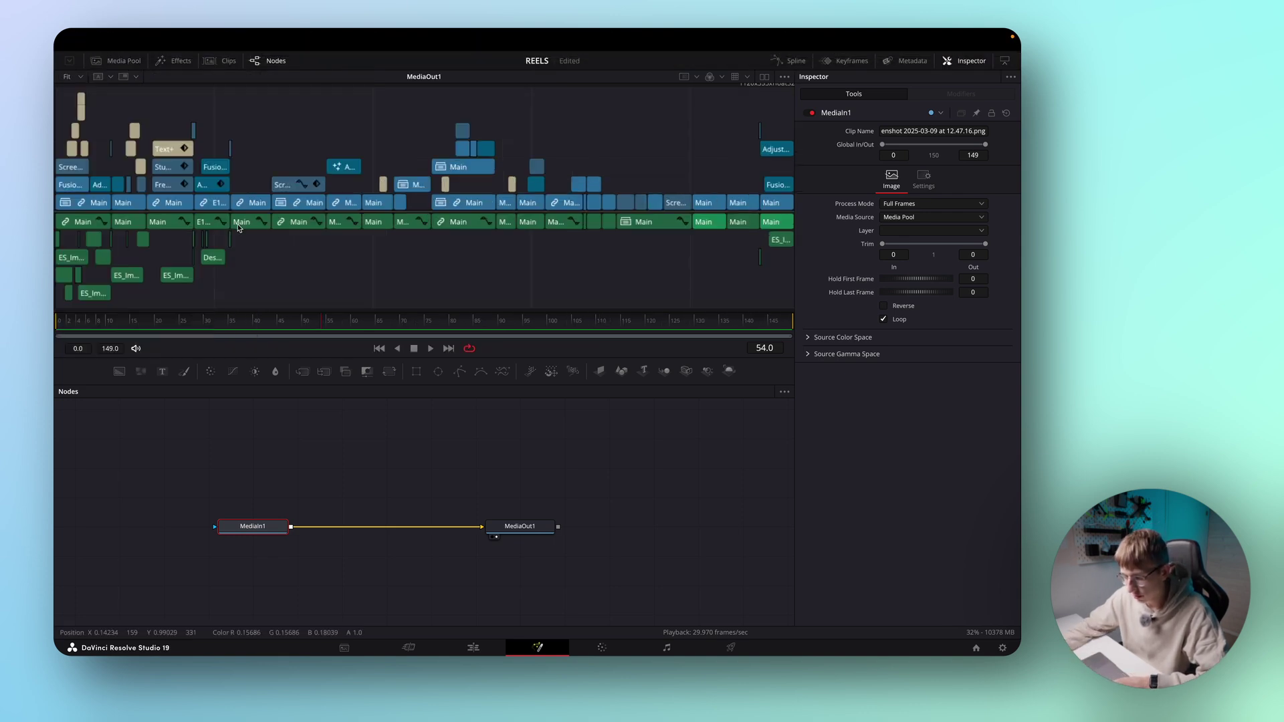
scroll(357, 233, "down", 2)
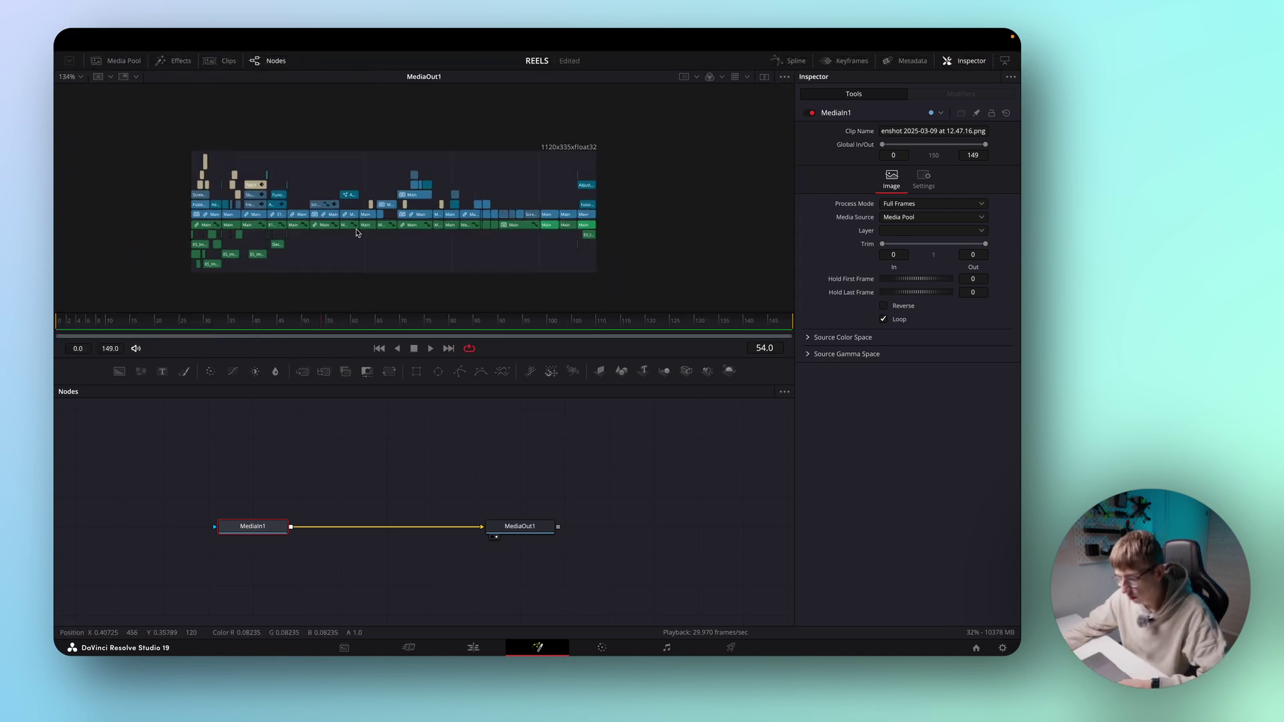
key("shift+space")
type("hsl")
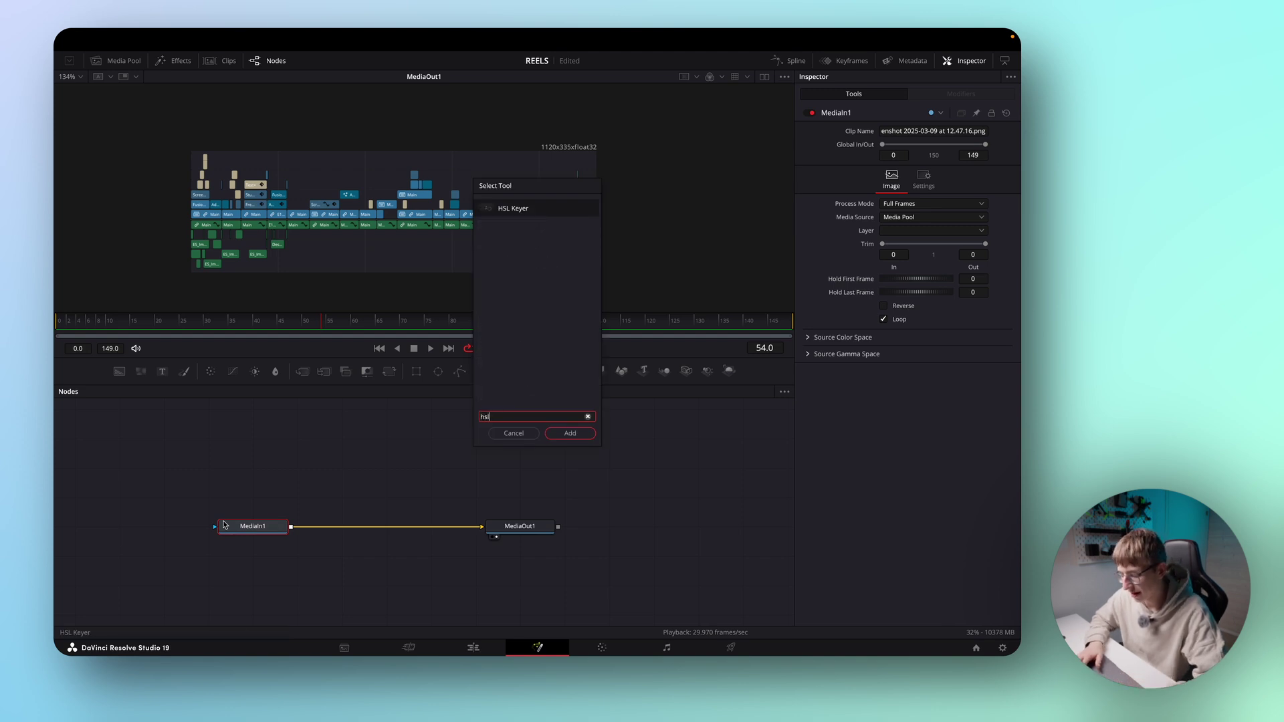
key("Return")
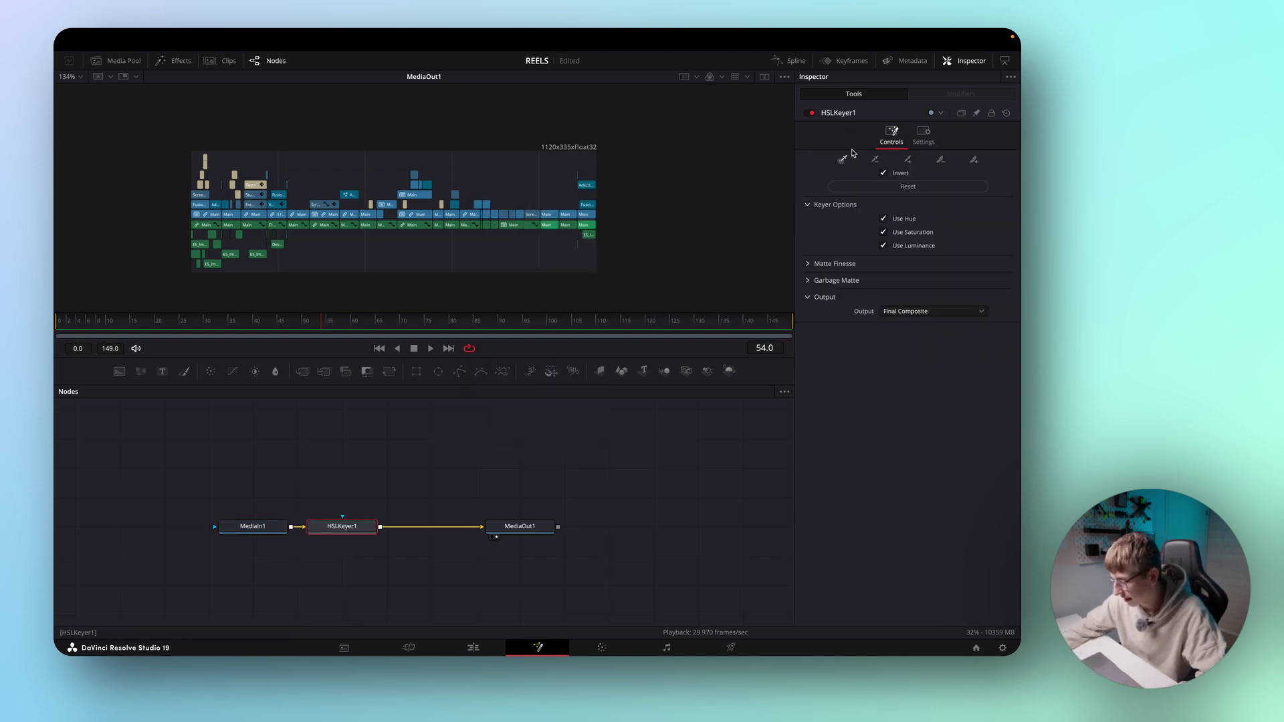
left_click_drag(843, 158, 481, 171)
left_click_drag(384, 174, 385, 174)
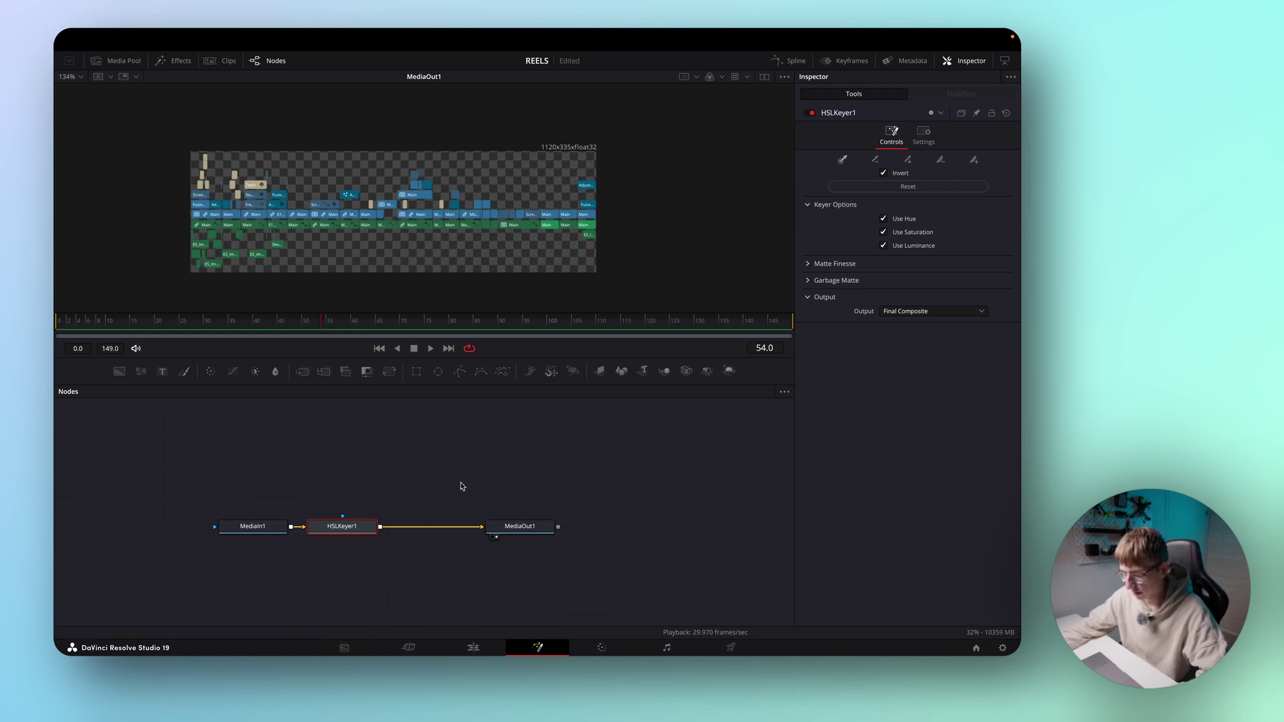
left_click_drag(518, 526, 607, 526)
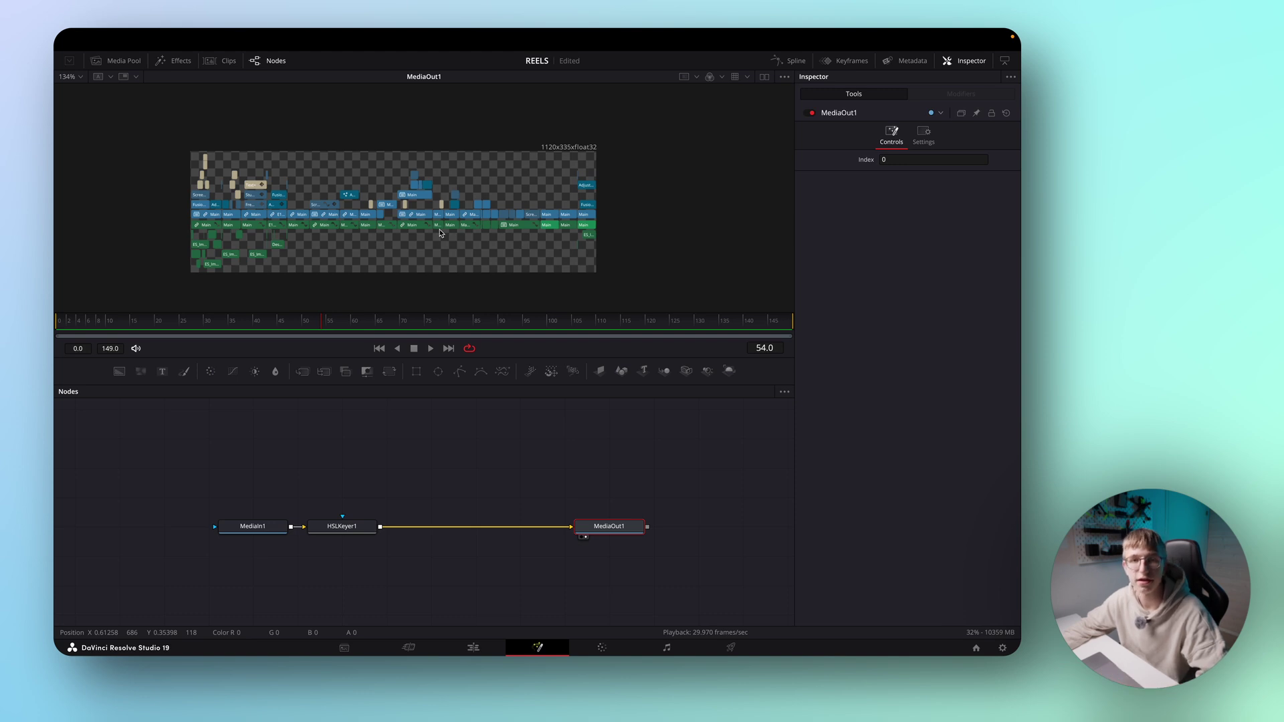
Step: Add a Transform after the keyer, shrinking the screenshot to about a third and moving it left
left_click(354, 527)
key("shift+space")
type("transform")
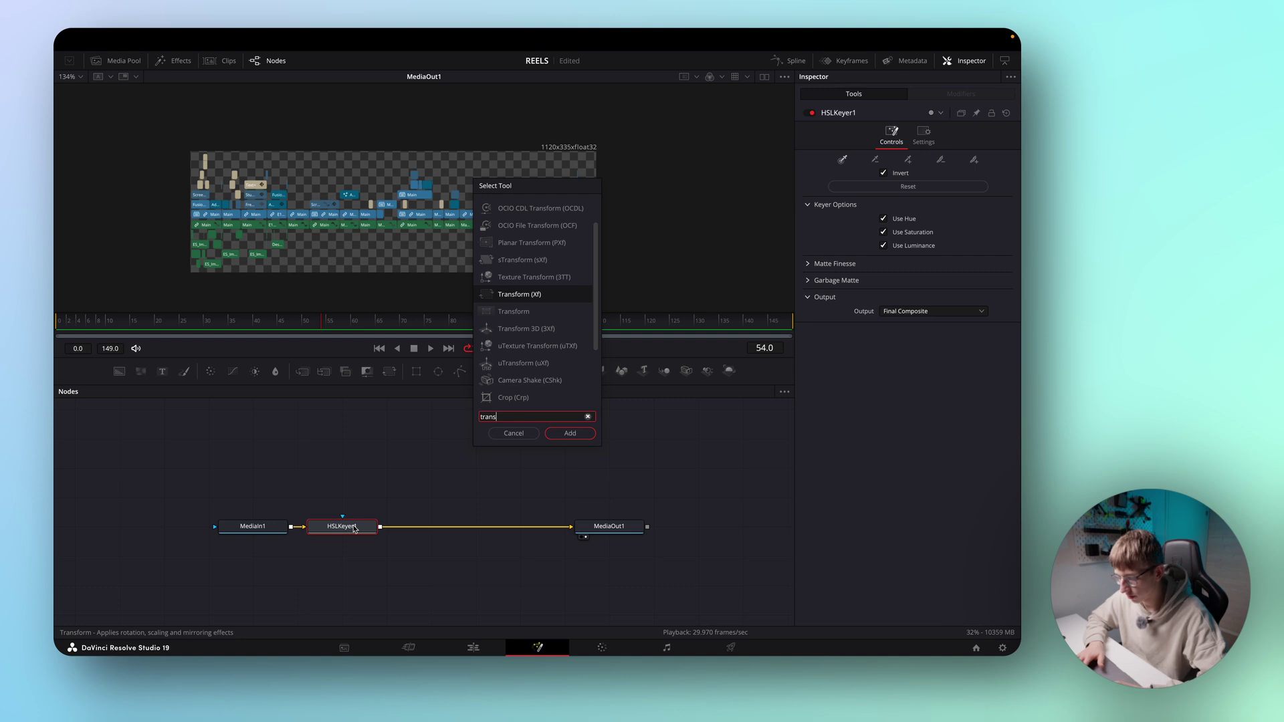
key("Return")
left_click_drag(916, 214, 897, 221)
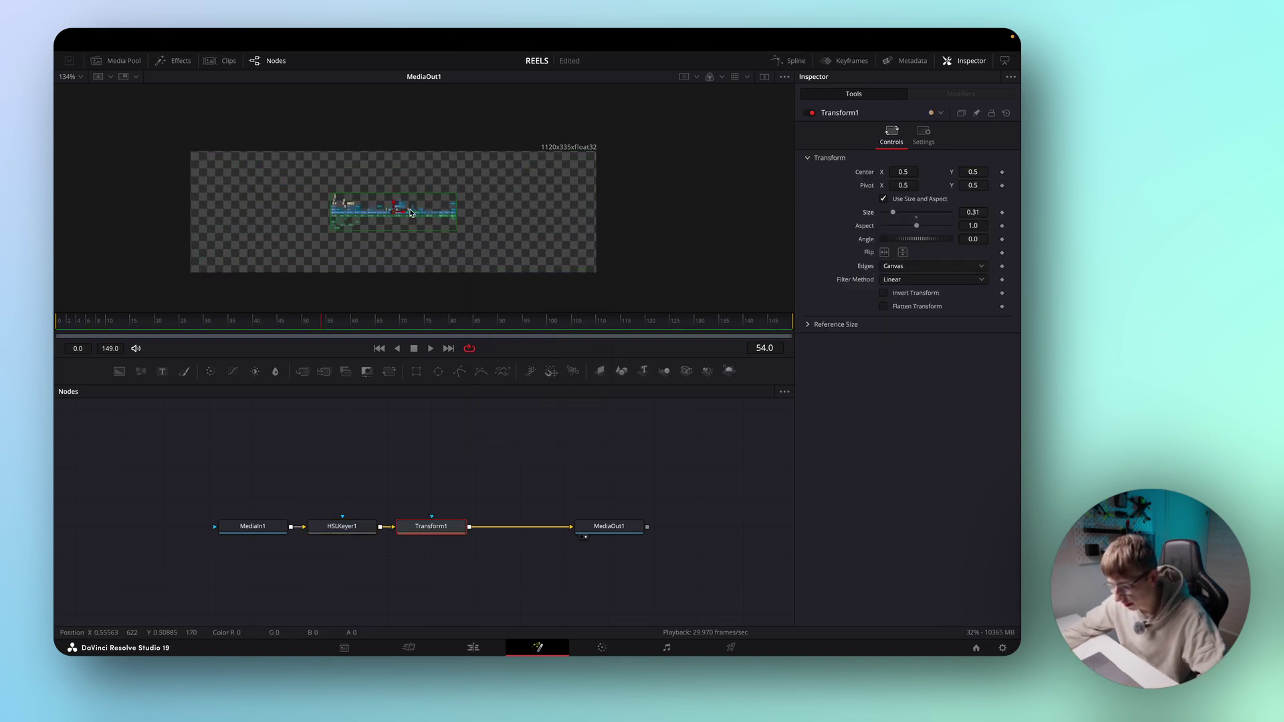
left_click_drag(396, 212, 259, 215)
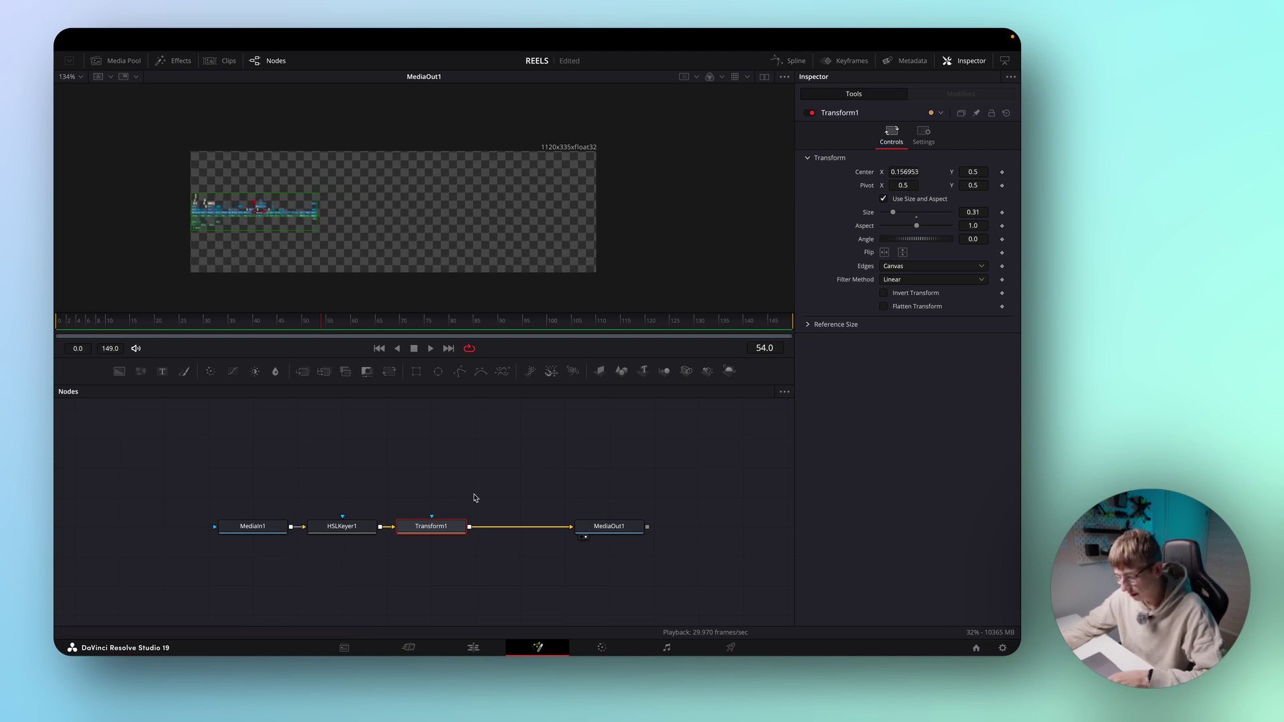
Step: Add a Duplicate node after Transform1 set to 3 copies
key("shift+space")
type("dupl")
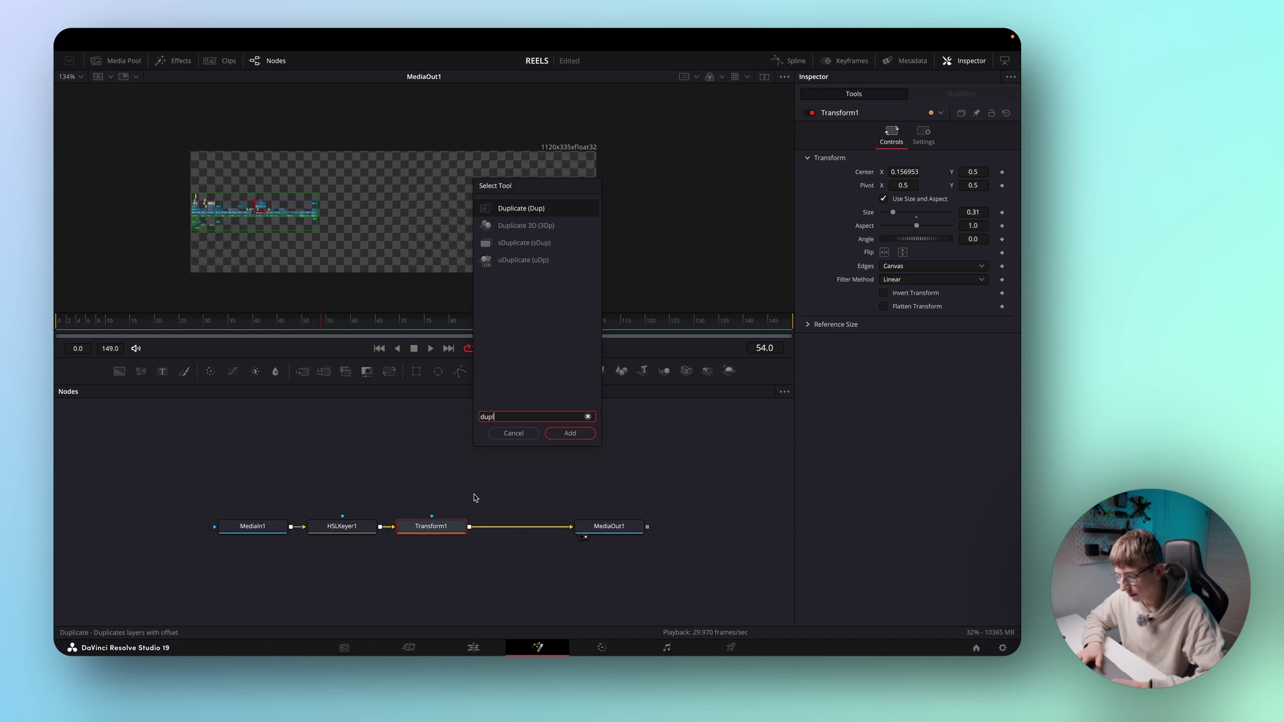
key("Return")
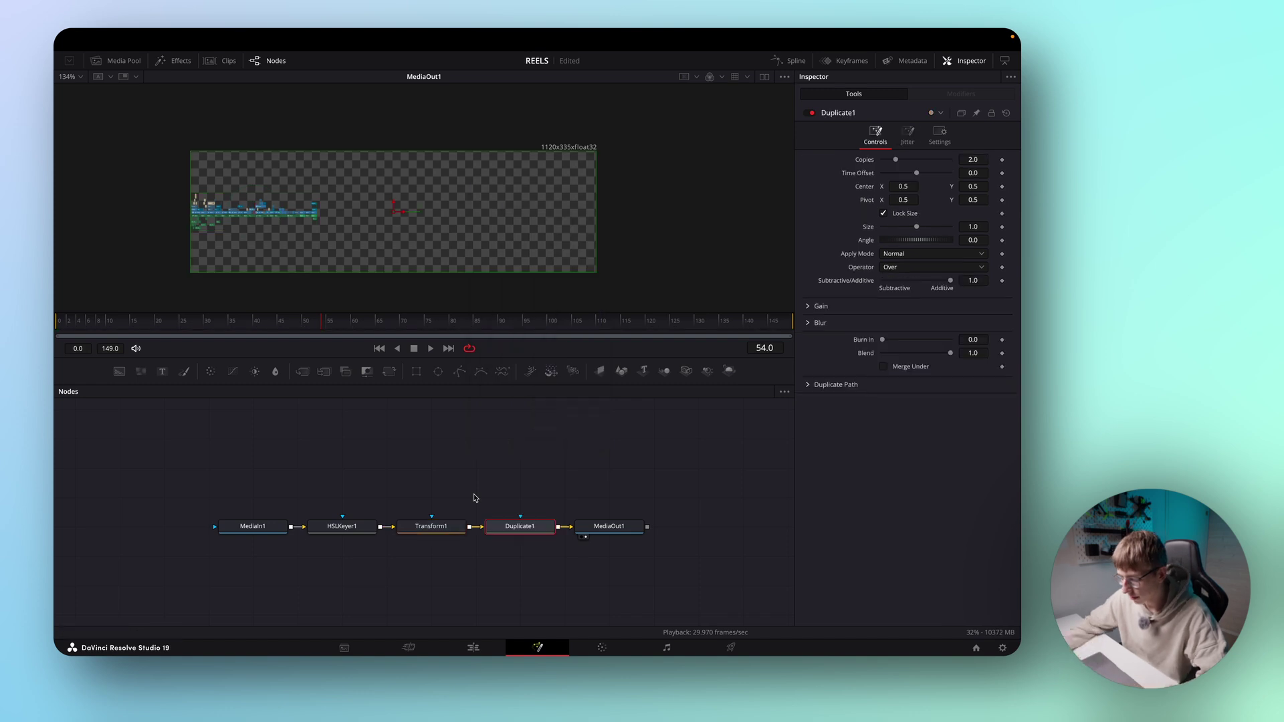
left_click(971, 159)
type("3")
key("Tab")
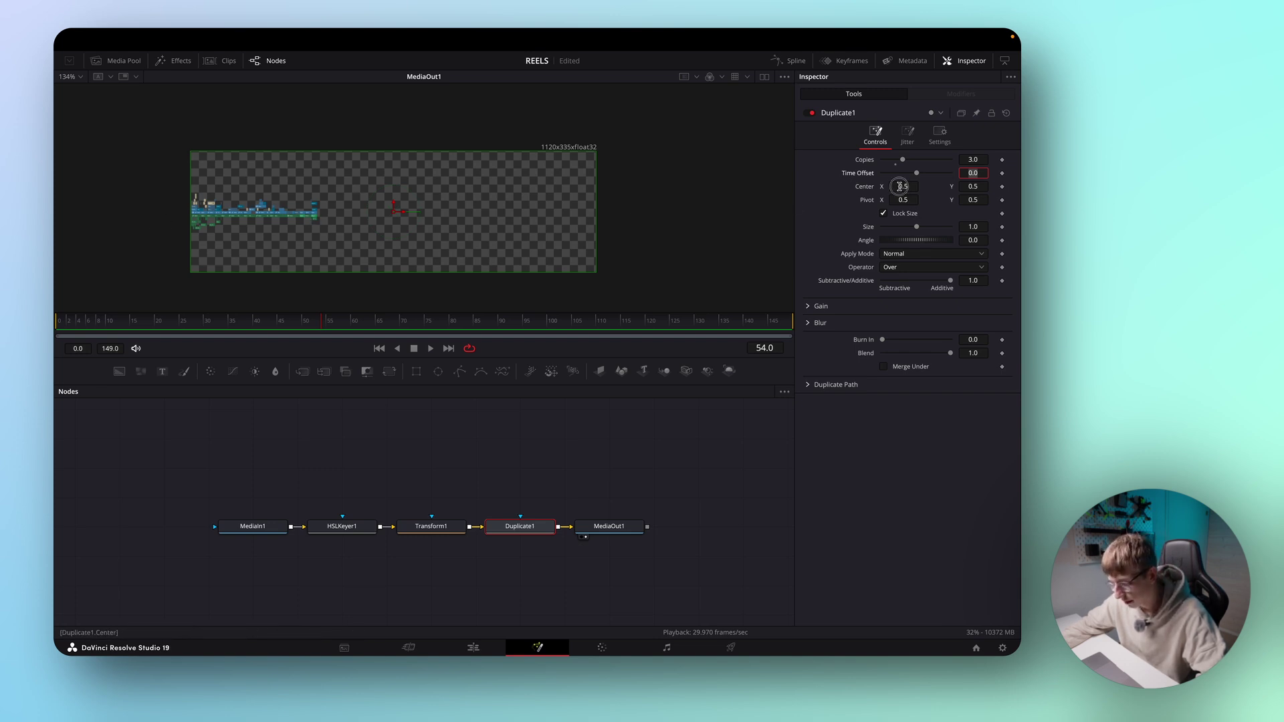
Step: Space the duplicate copies with Center X 0.81 so they butt together sideways
left_click_drag(899, 187, 933, 187)
left_click_drag(545, 189, 602, 206)
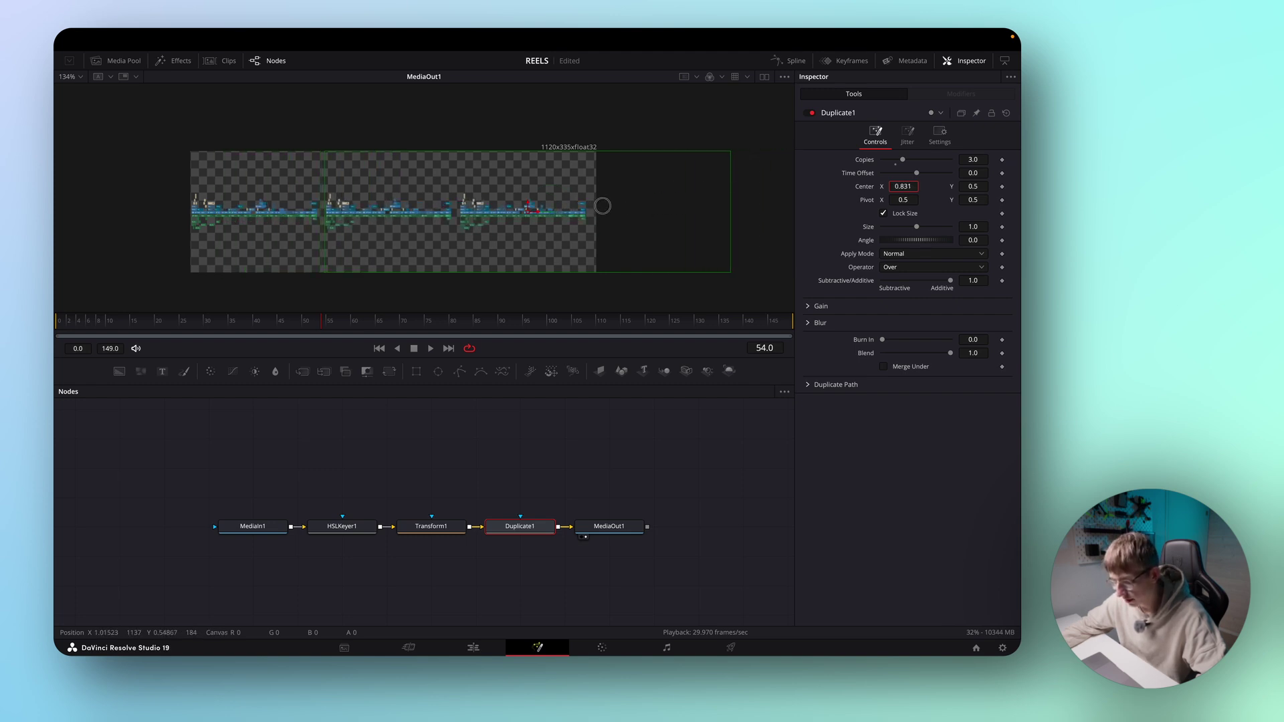
scroll(322, 232, "up", 5)
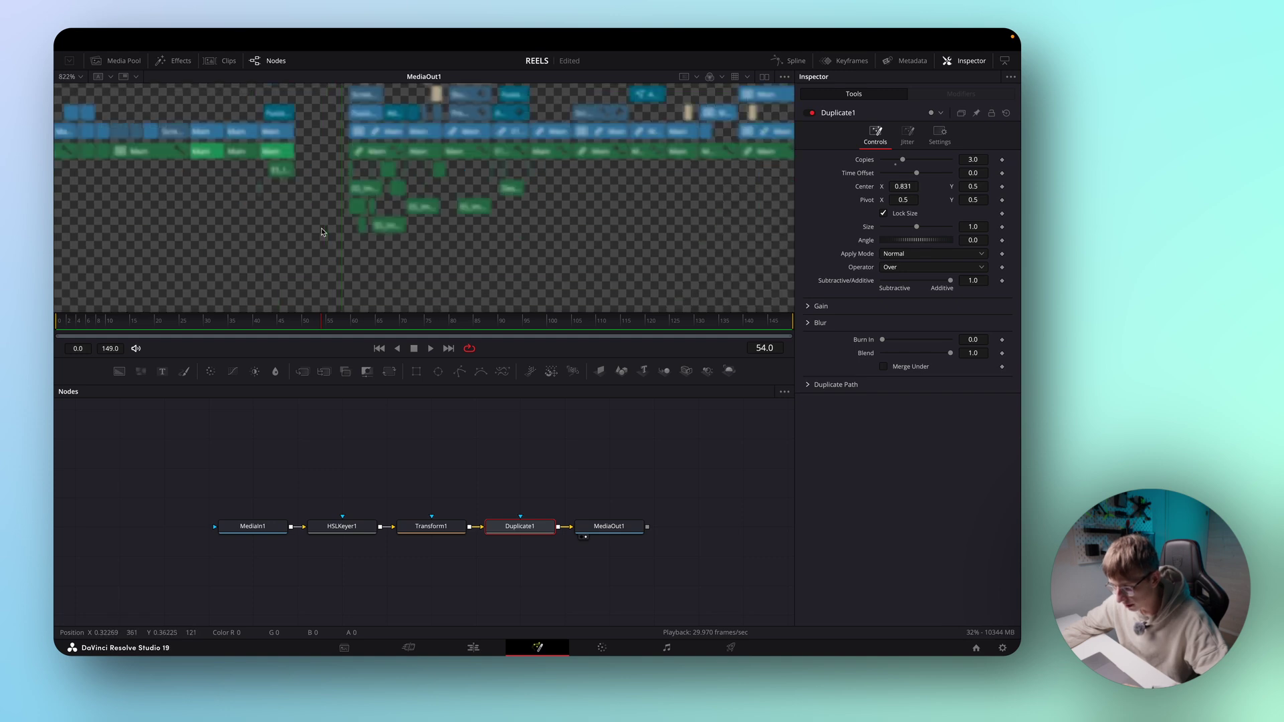
scroll(312, 159, "up", 4)
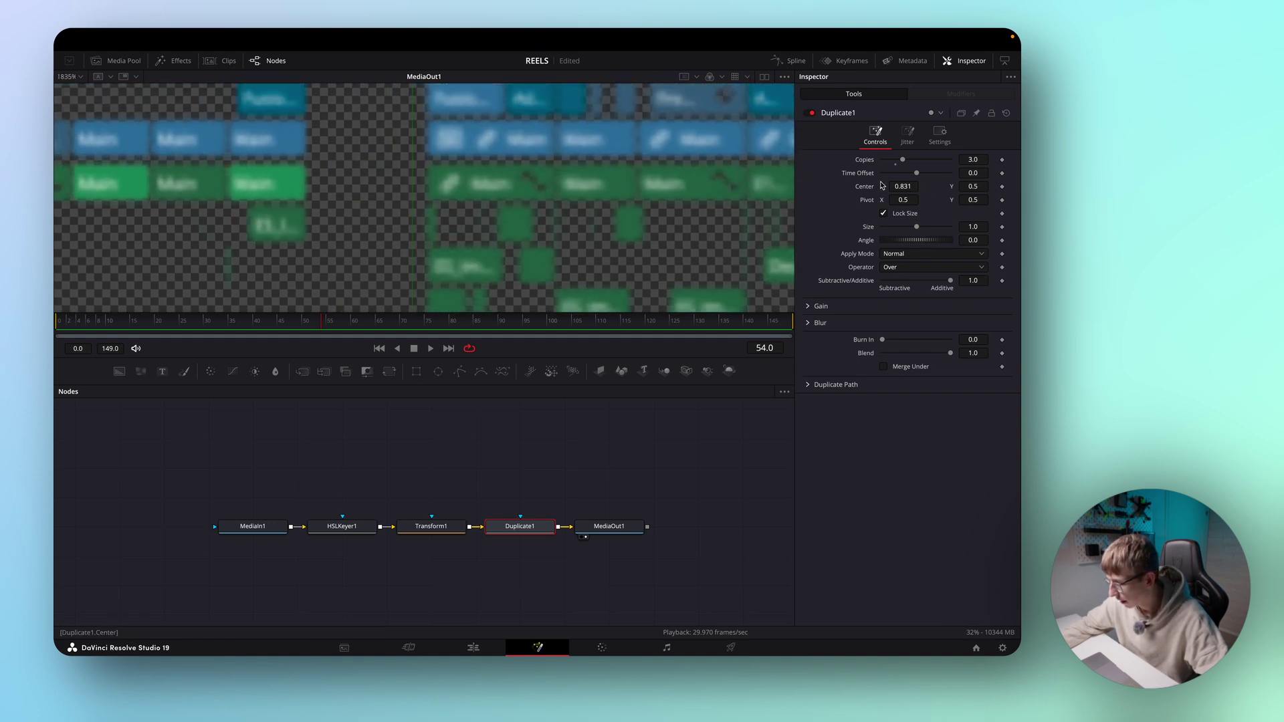
left_click_drag(902, 189, 894, 187)
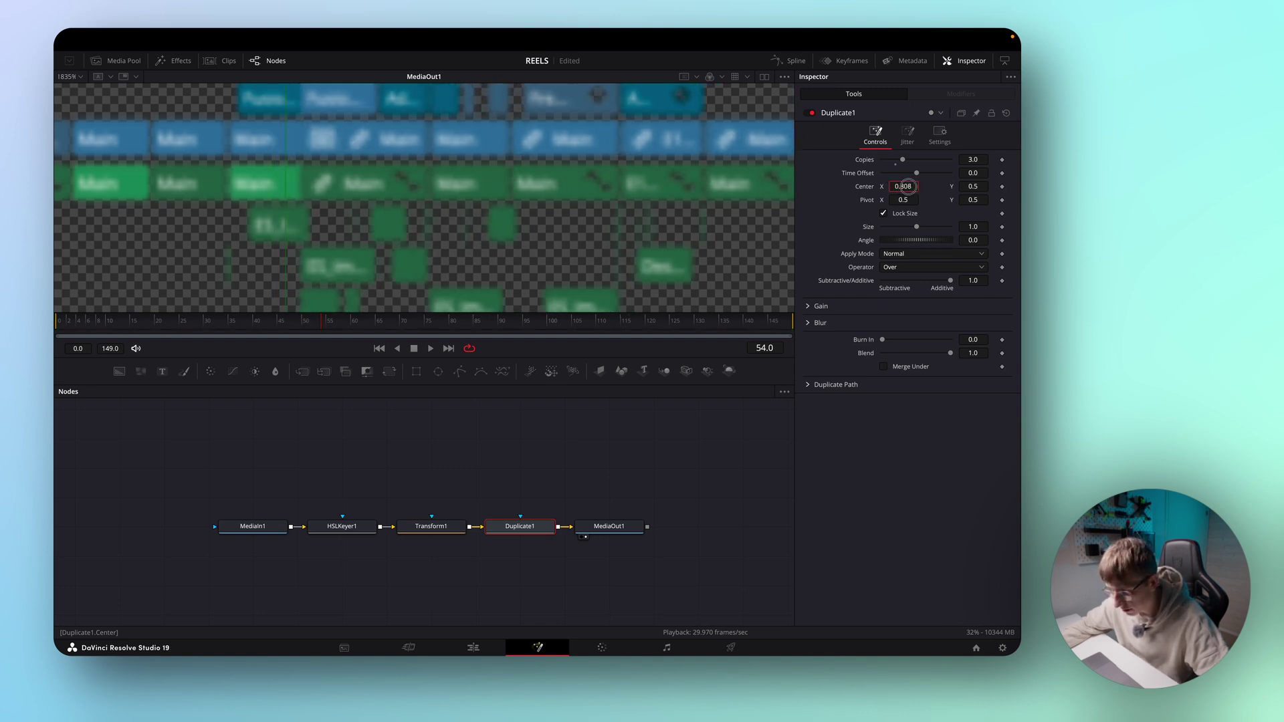
scroll(747, 176, "down", 10)
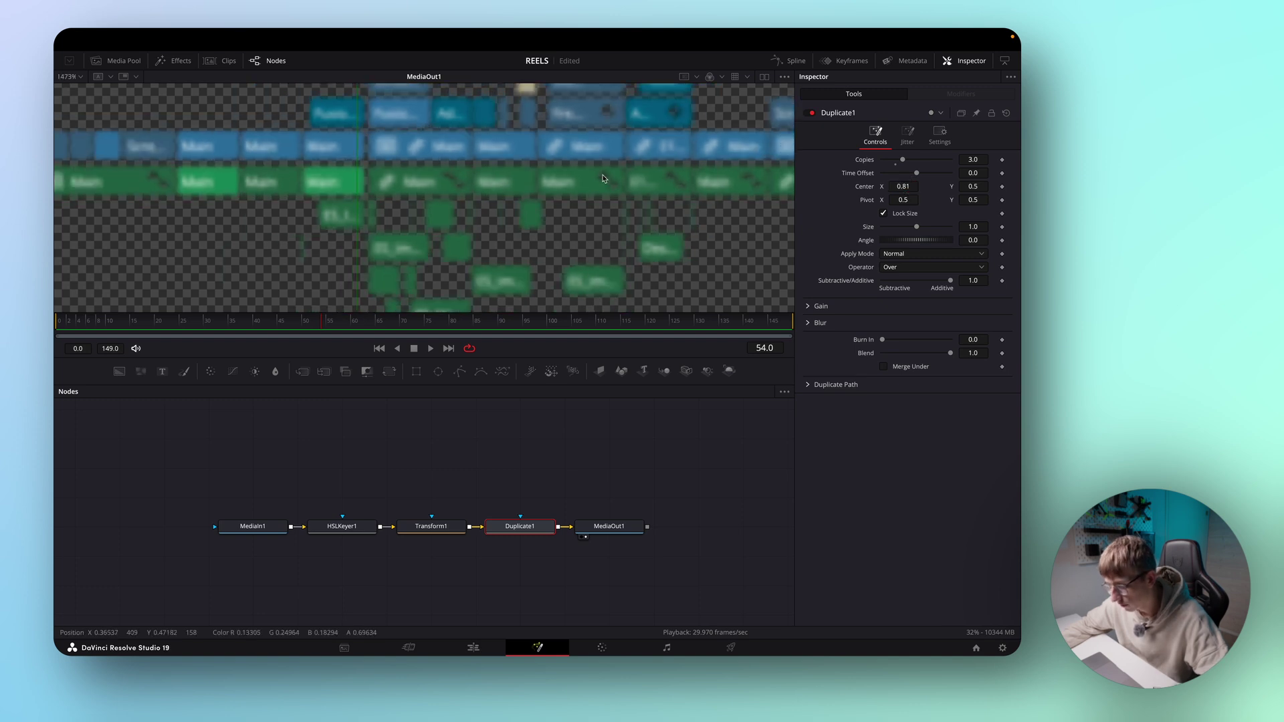
scroll(515, 178, "down", 1)
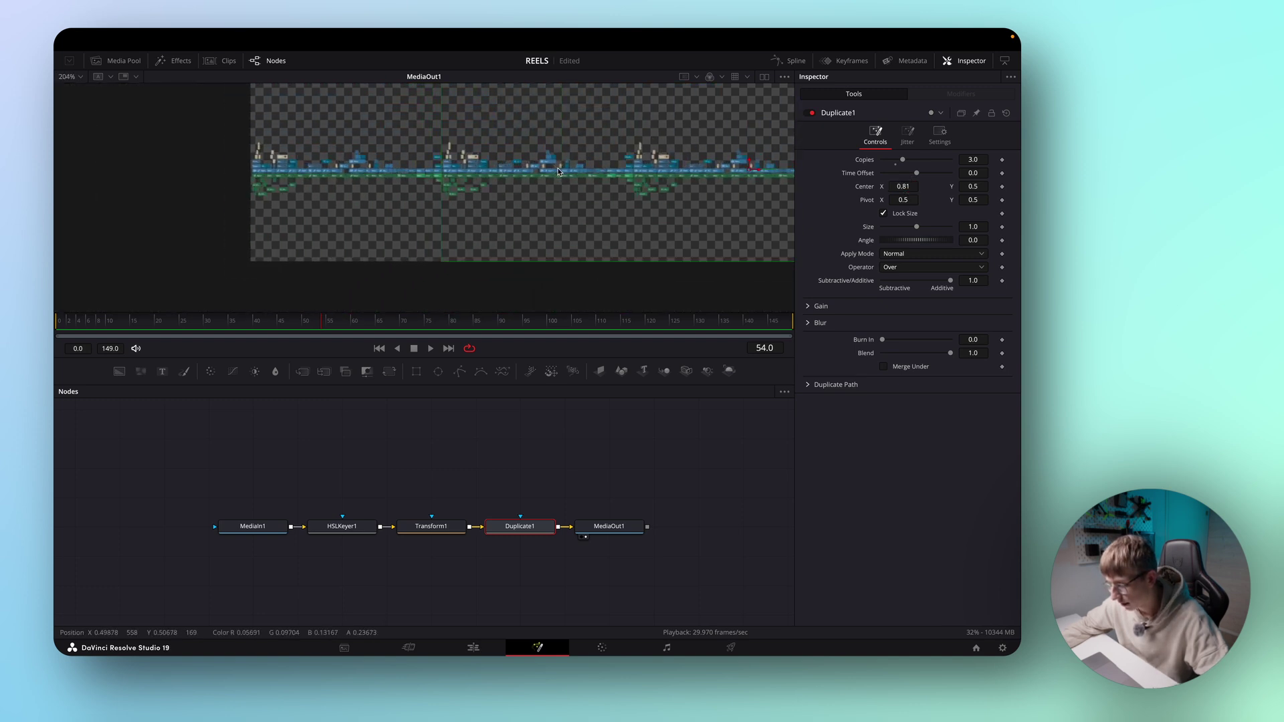
scroll(535, 181, "down", 2)
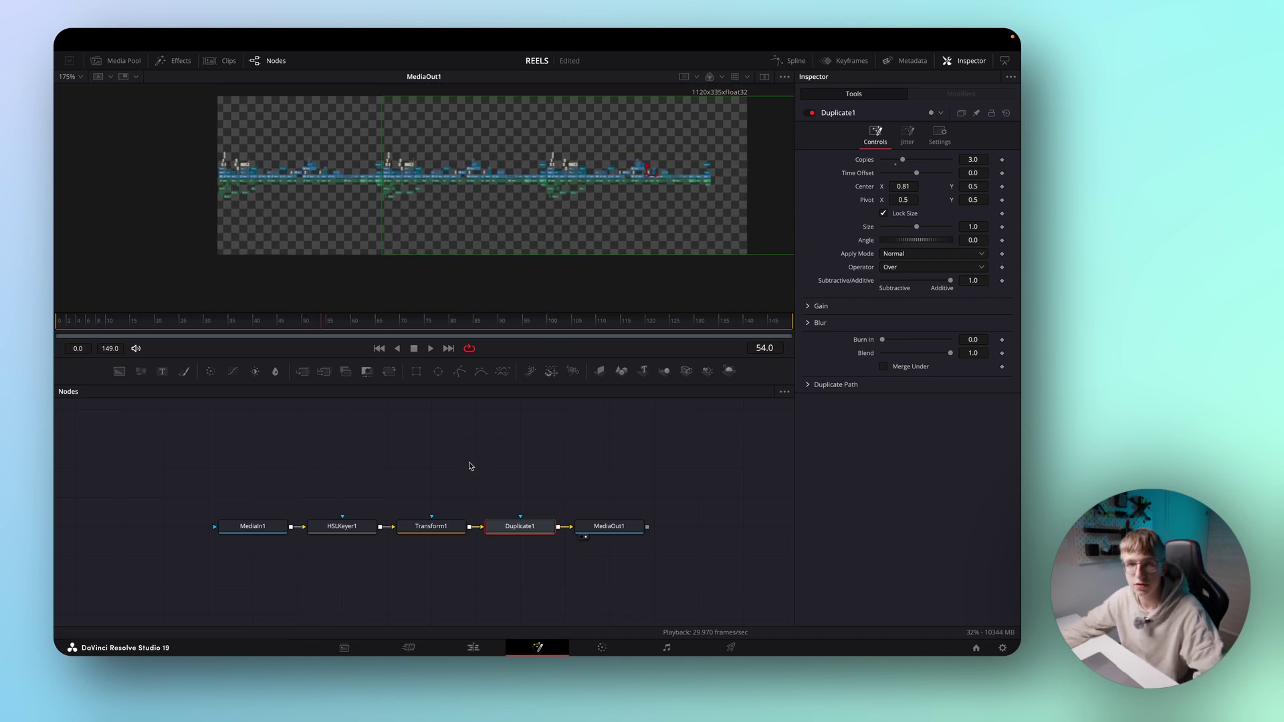
Step: Save the project and add a Camera 3D node above the main chain
key("ctrl+s")
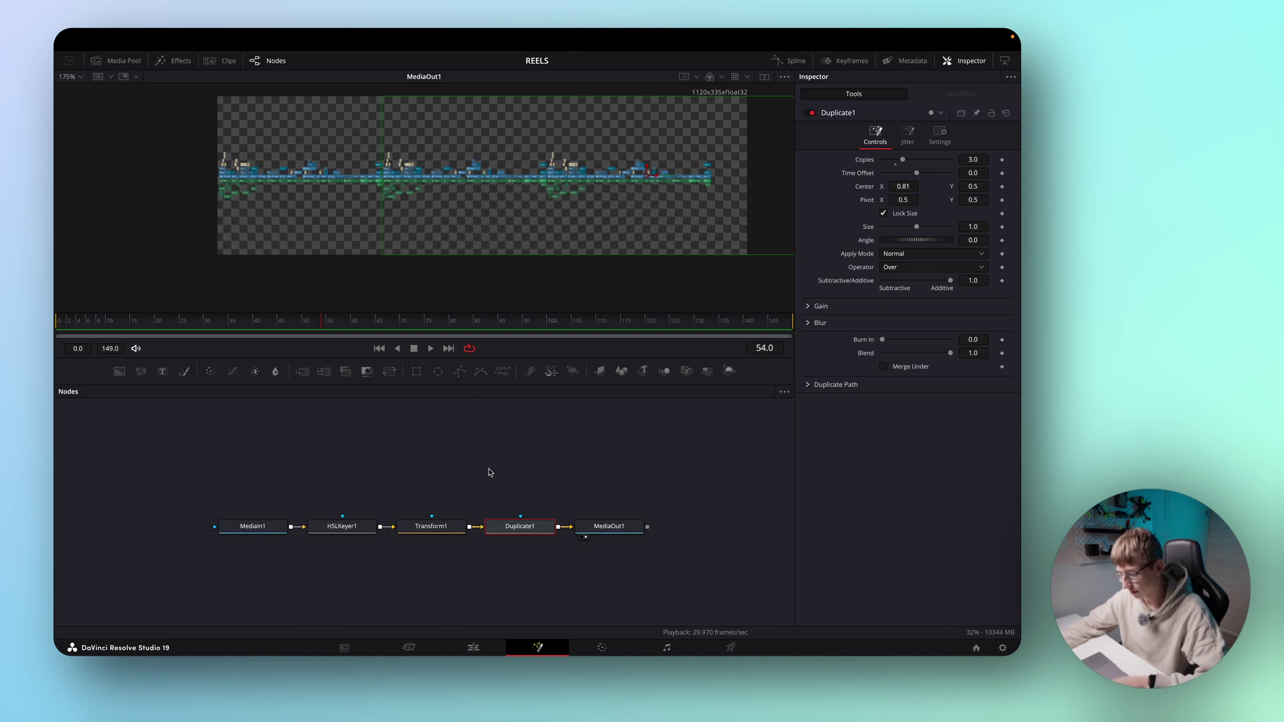
left_click(494, 478)
key("shift+space")
type("3d")
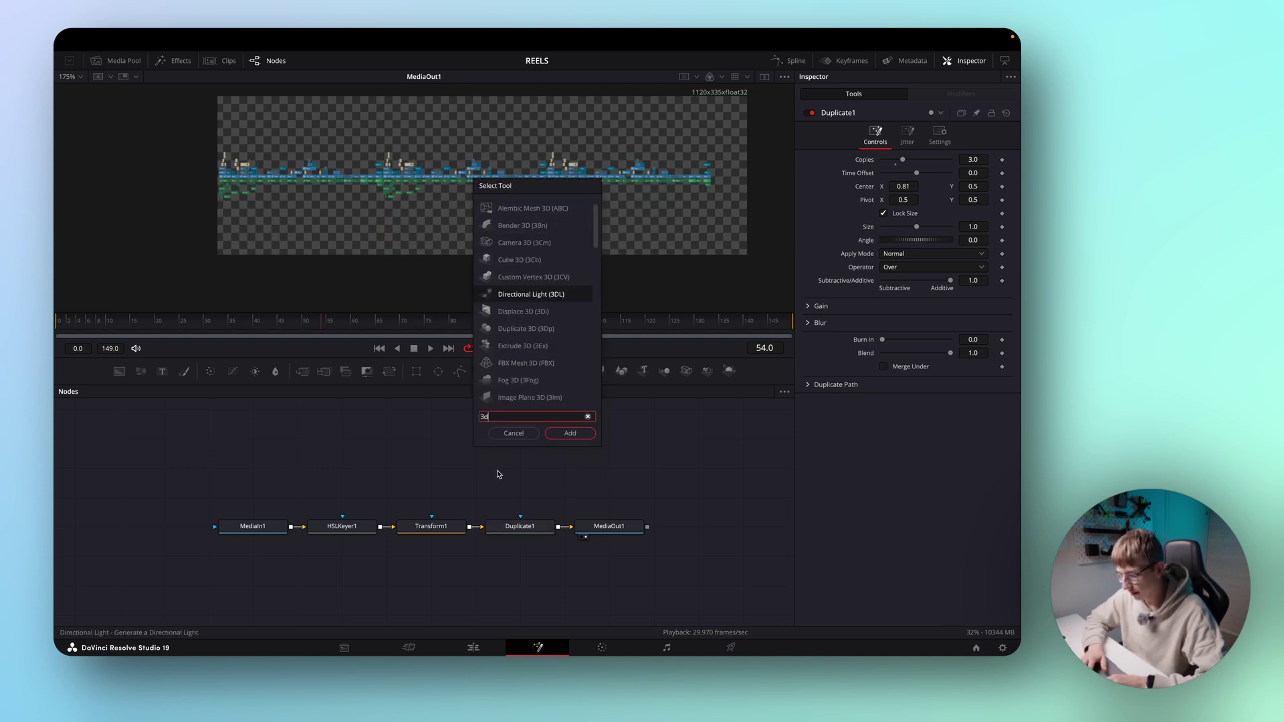
type(" cam")
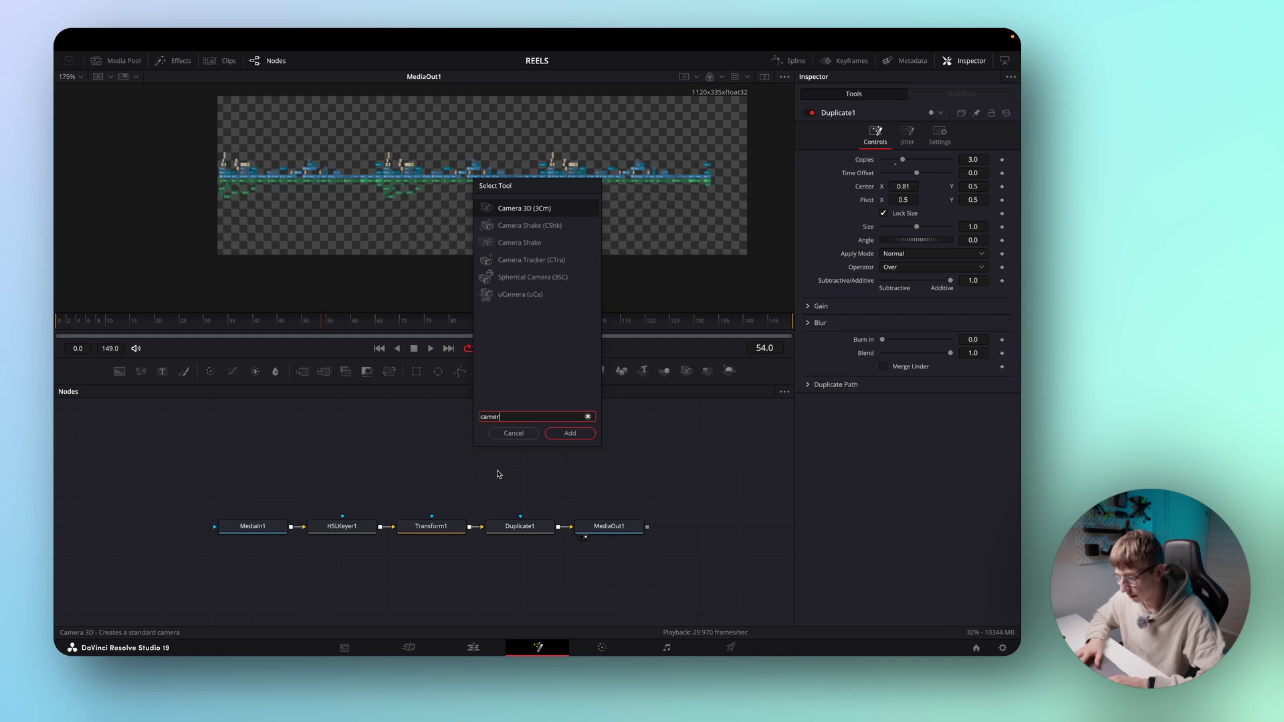
key("Return")
left_click_drag(476, 467, 519, 439)
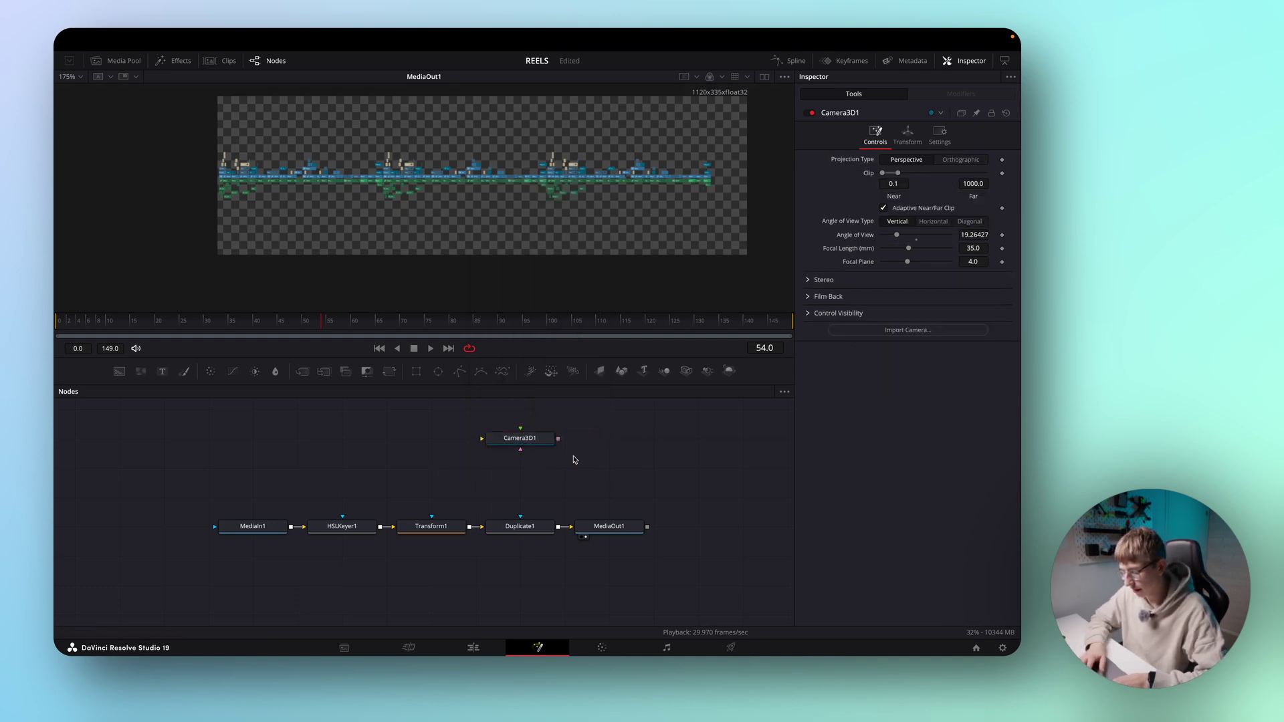
Step: Add a Merge 3D node and a Renderer 3D node
key("shift+space")
type("merge")
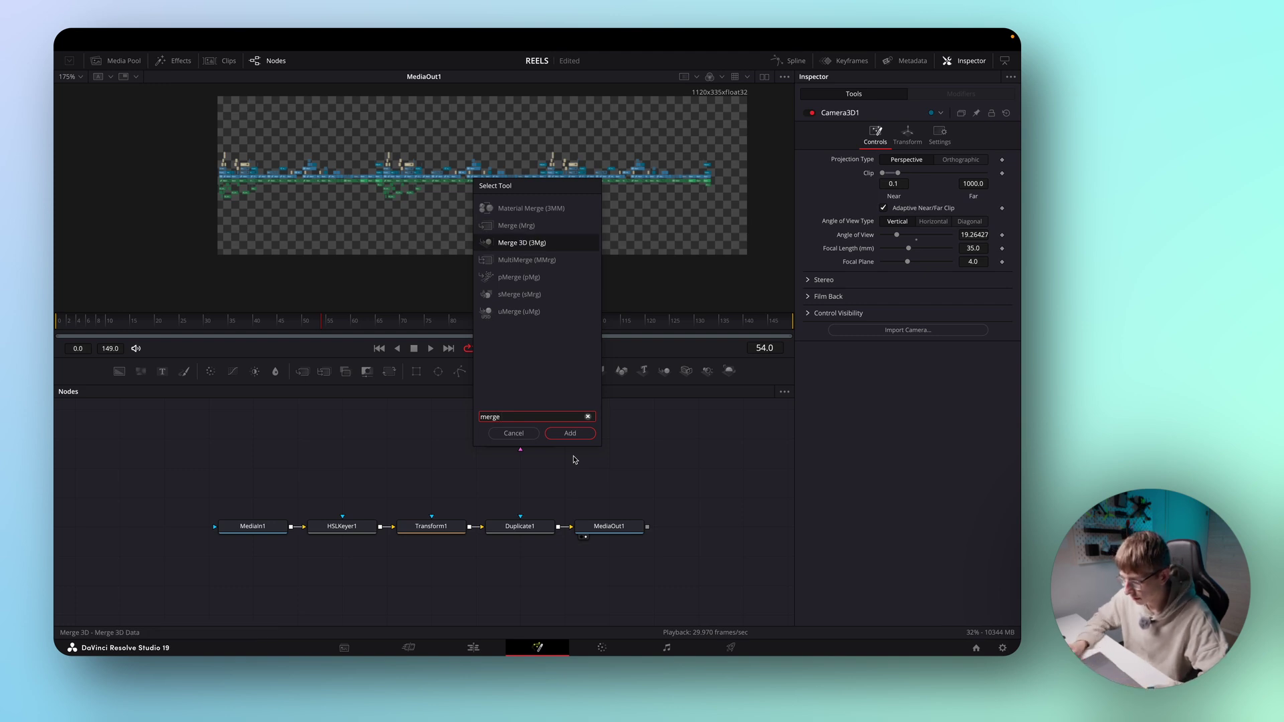
key("Return")
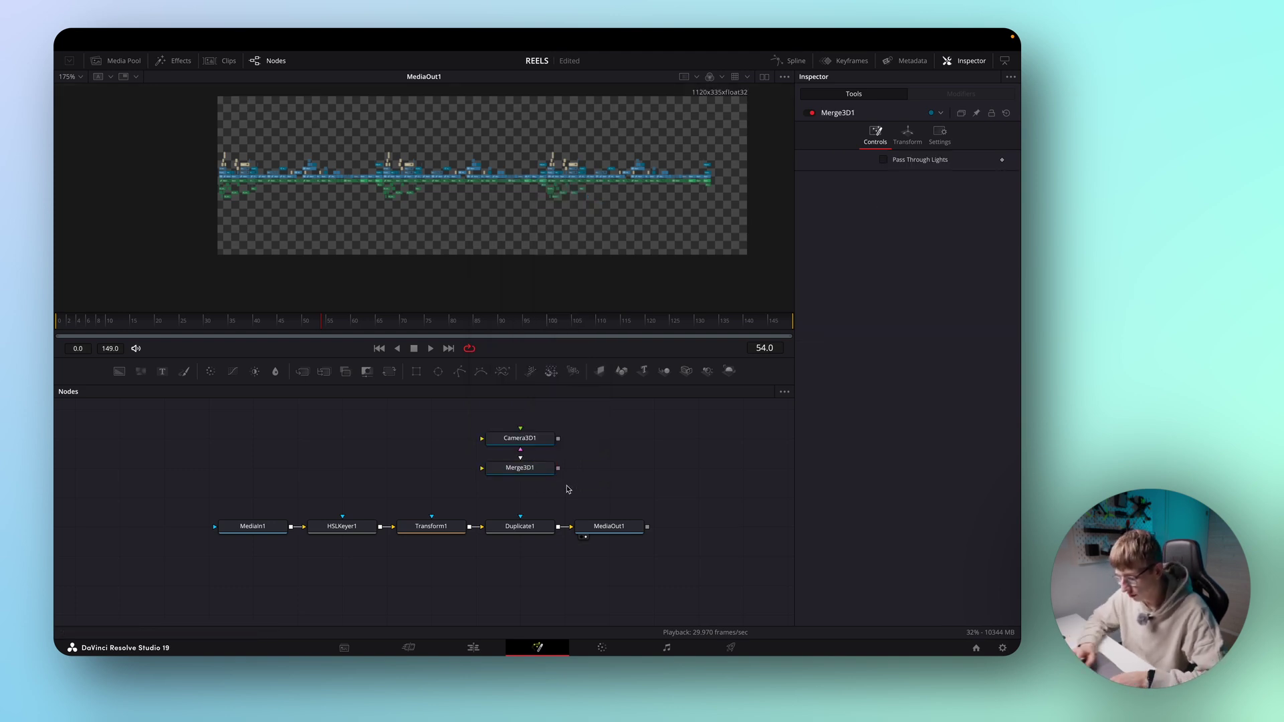
key("shift+space")
type("render")
key("Return")
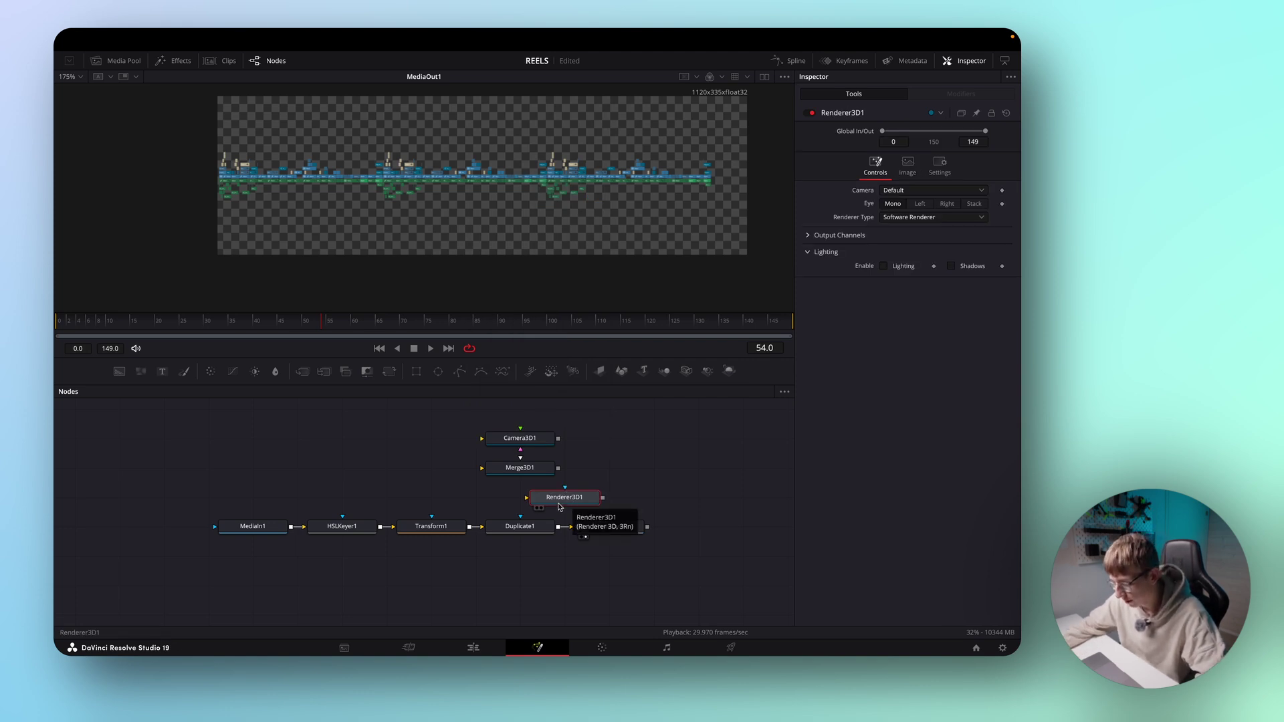
Step: Place Renderer3D1 to the right of Merge3D1 and feed Merge3D1 into it
left_click(560, 507)
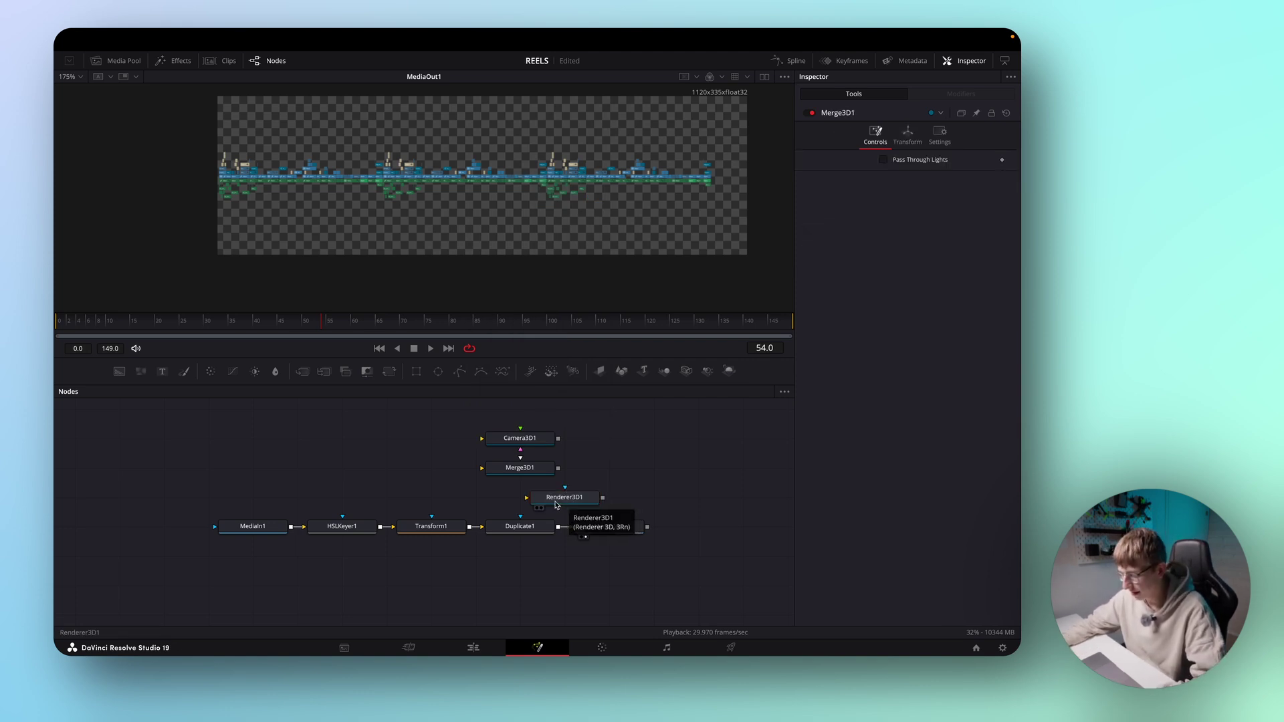
left_click_drag(555, 505, 514, 471)
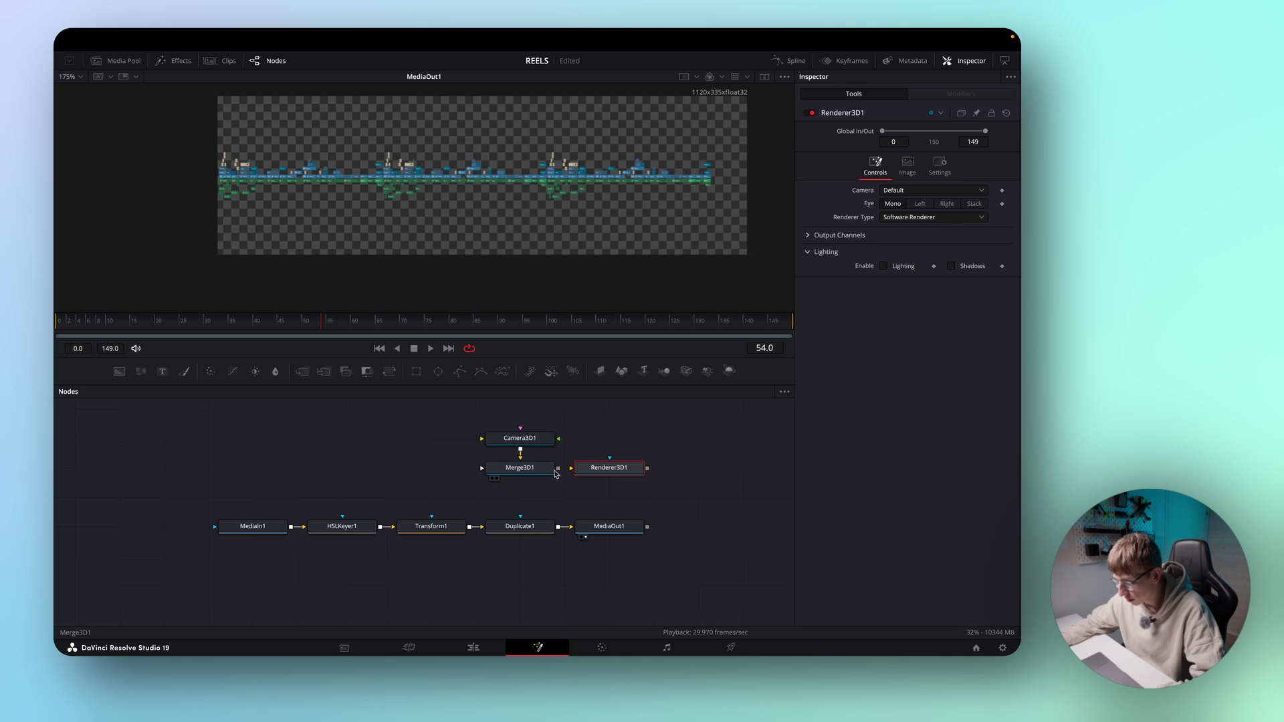
left_click_drag(557, 468, 607, 472)
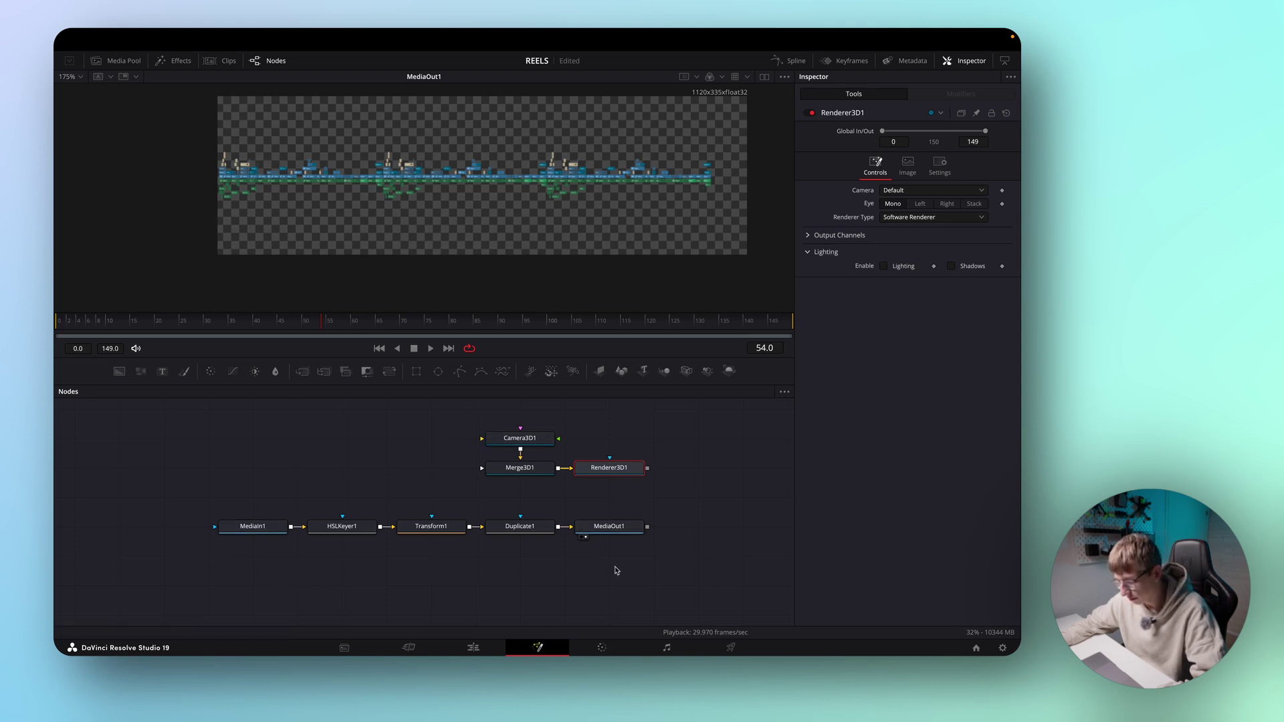
left_click_drag(487, 555, 242, 504)
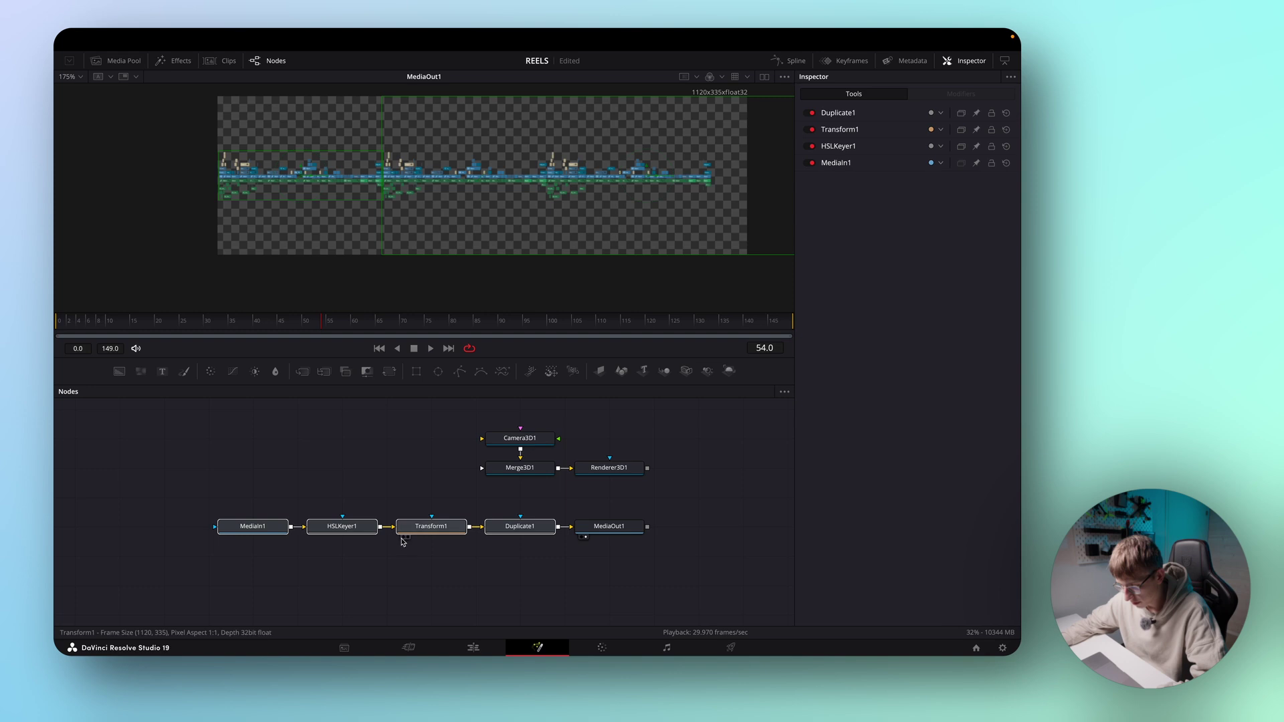
Step: Move the MediaIn1-to-Duplicate1 chain left and select Duplicate1
left_click_drag(413, 532, 282, 532)
left_click(425, 565)
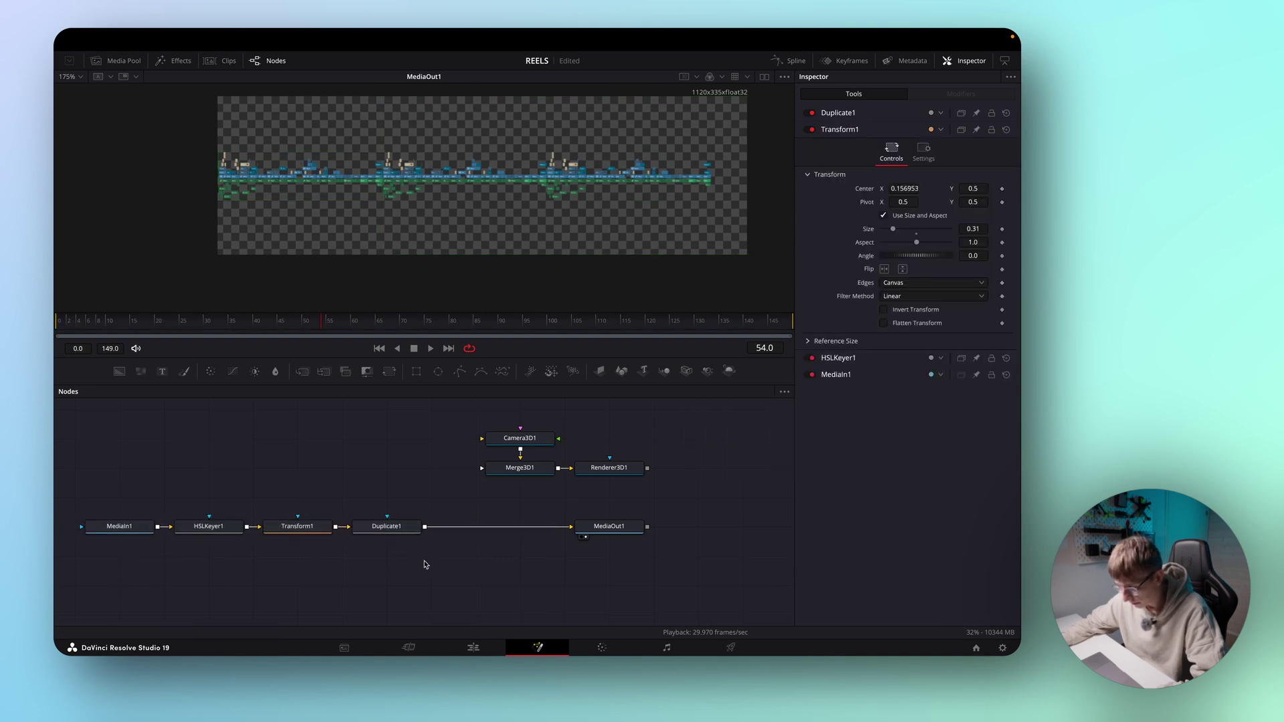
left_click(382, 527)
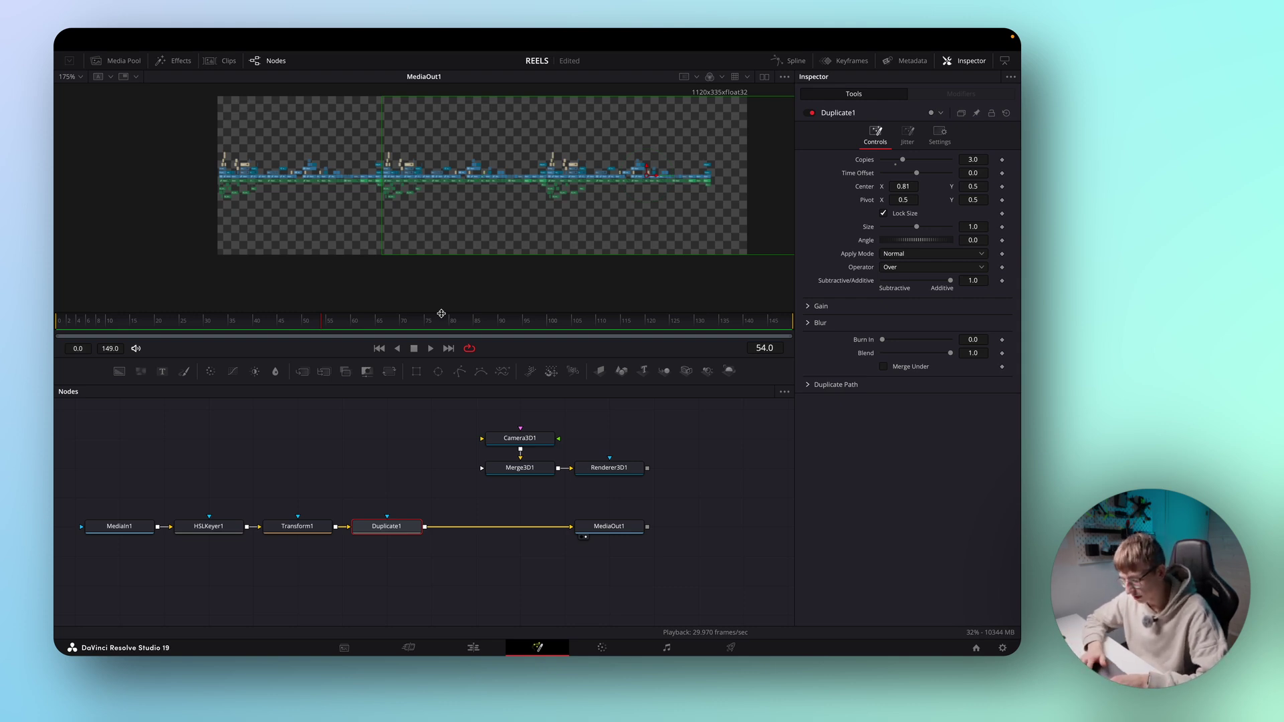
key("shift+space")
Step: Add an Image Plane 3D after Duplicate1 and feed it into Merge3D1
type("image")
key("Return")
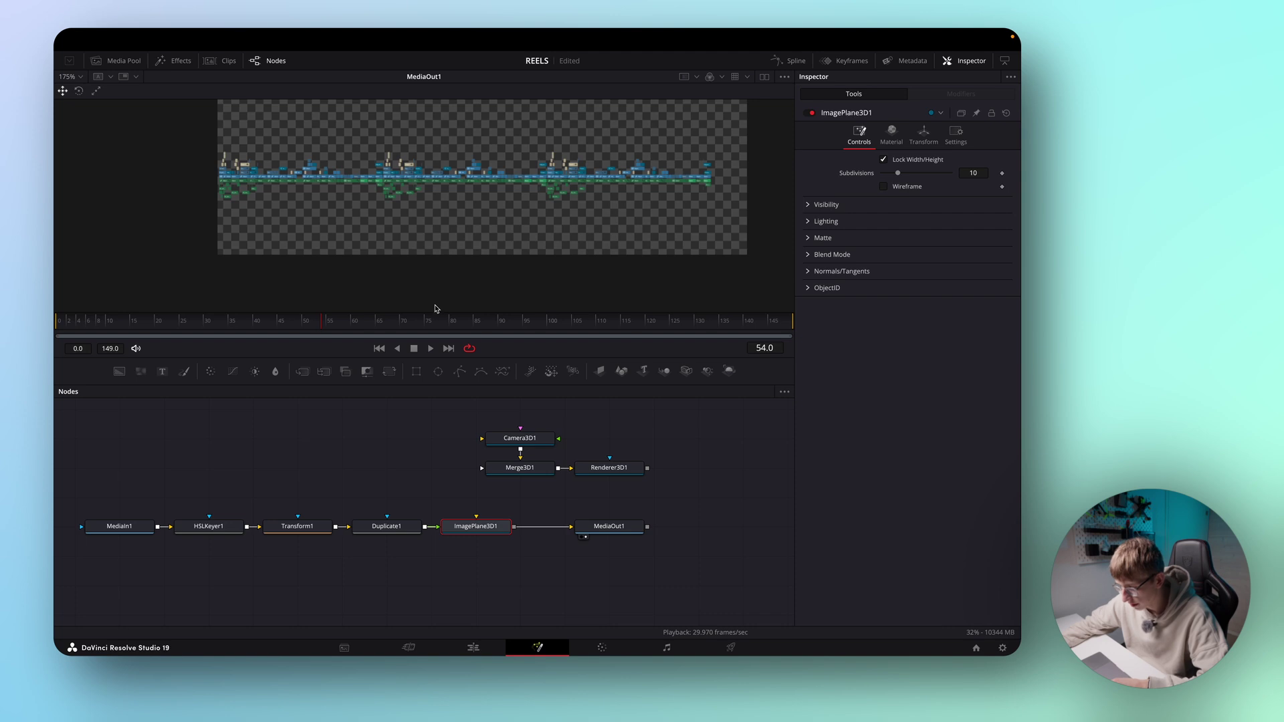
left_click_drag(480, 513, 480, 484)
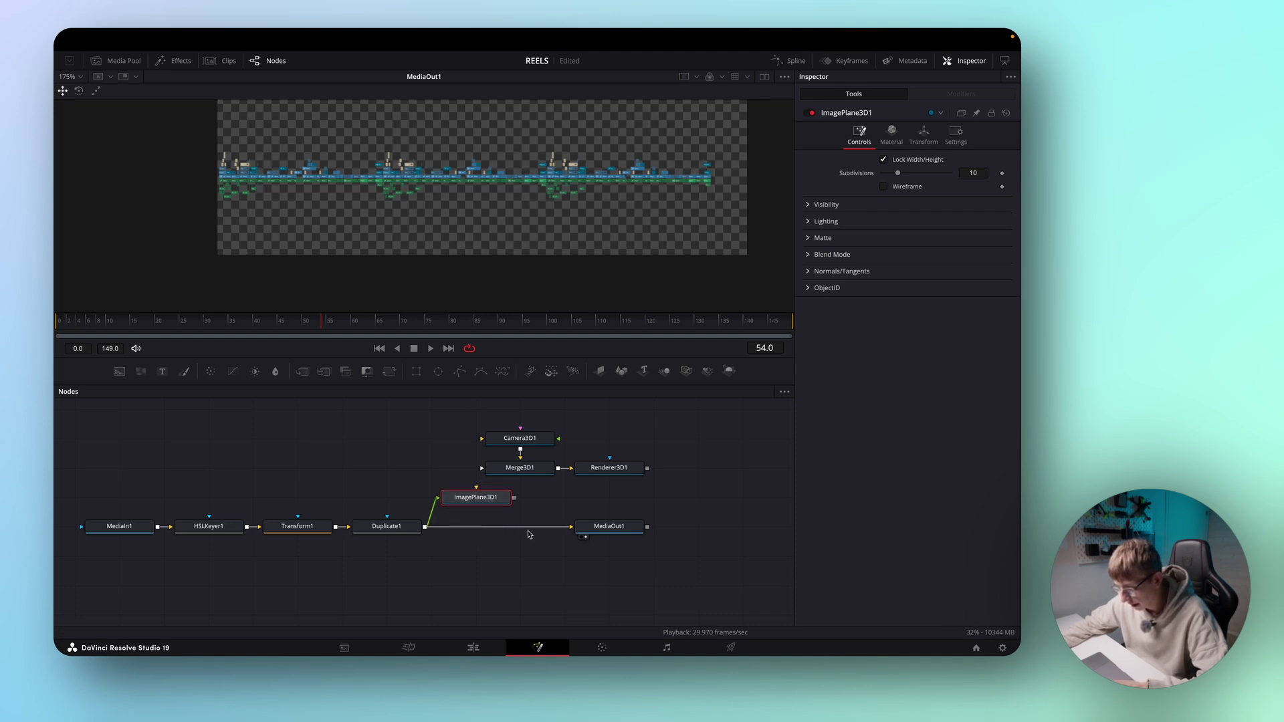
left_click_drag(552, 531, 476, 551)
left_click_drag(464, 505, 513, 473)
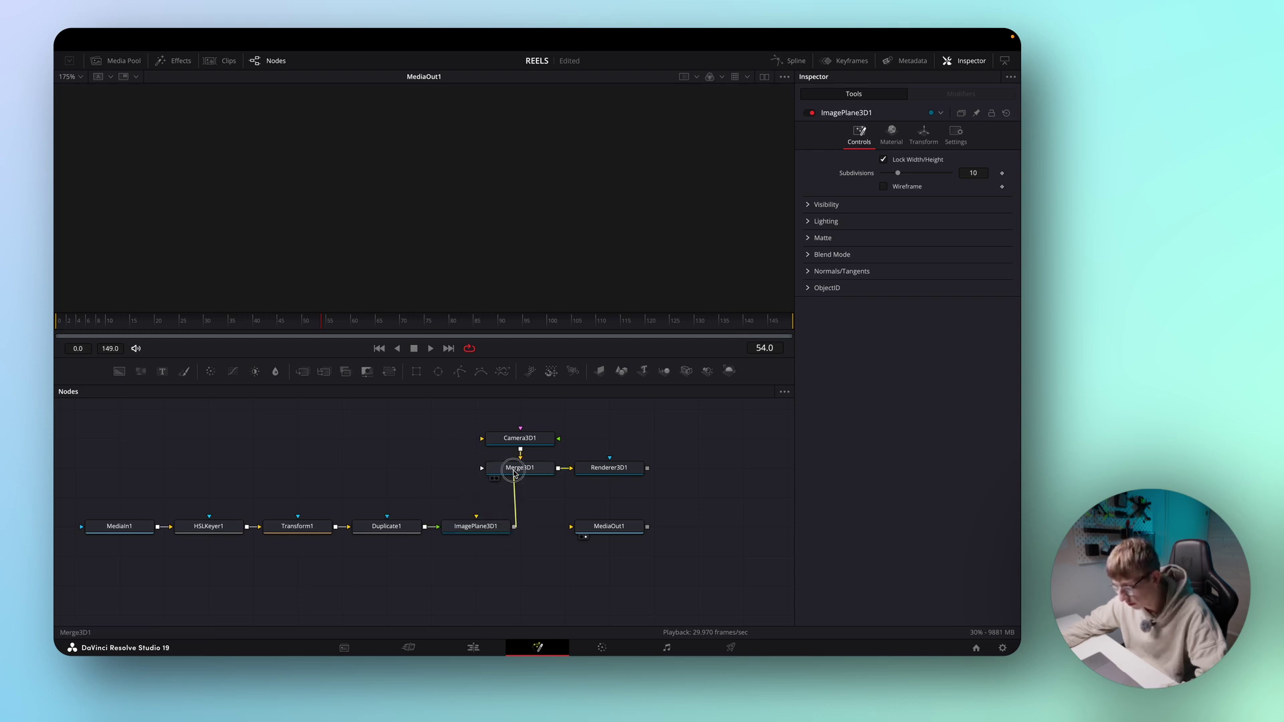
left_click_drag(514, 473, 517, 471)
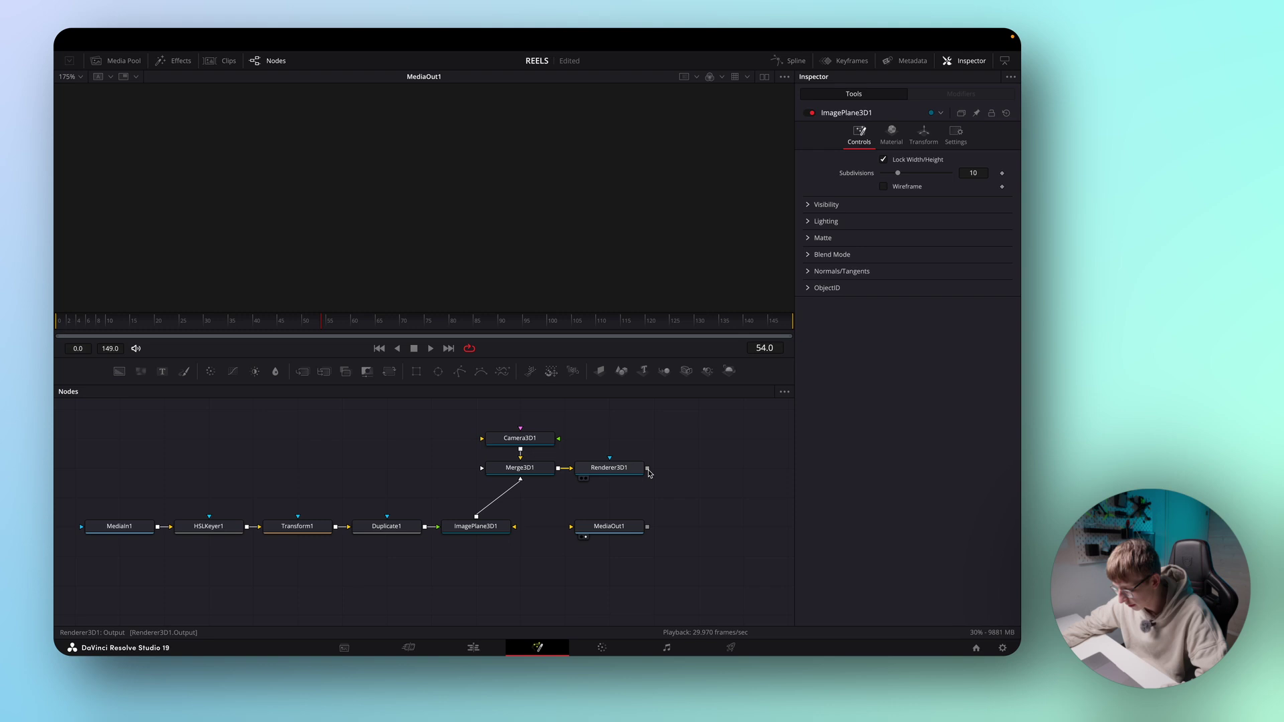
Step: Connect Renderer3D1 to MediaOut1 and align the nodes in one row, Camera3D1 above Merge3D1
left_click_drag(648, 471, 596, 534)
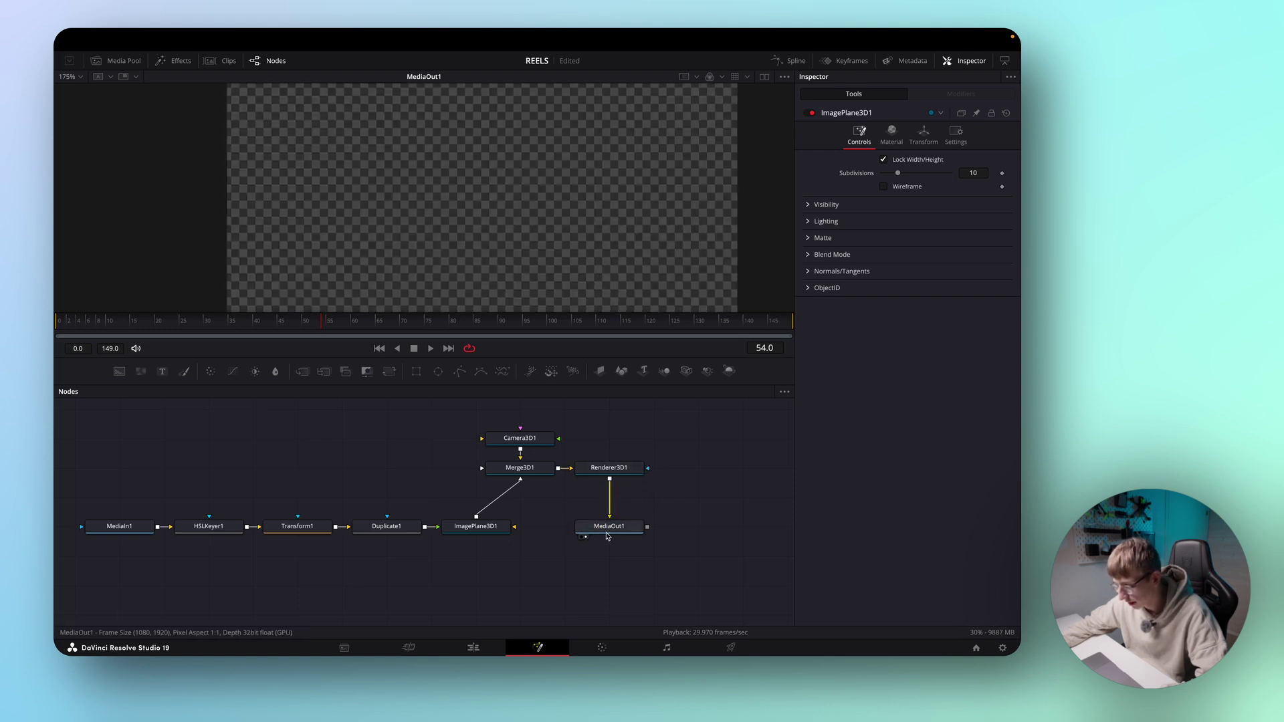
left_click_drag(602, 532, 692, 531)
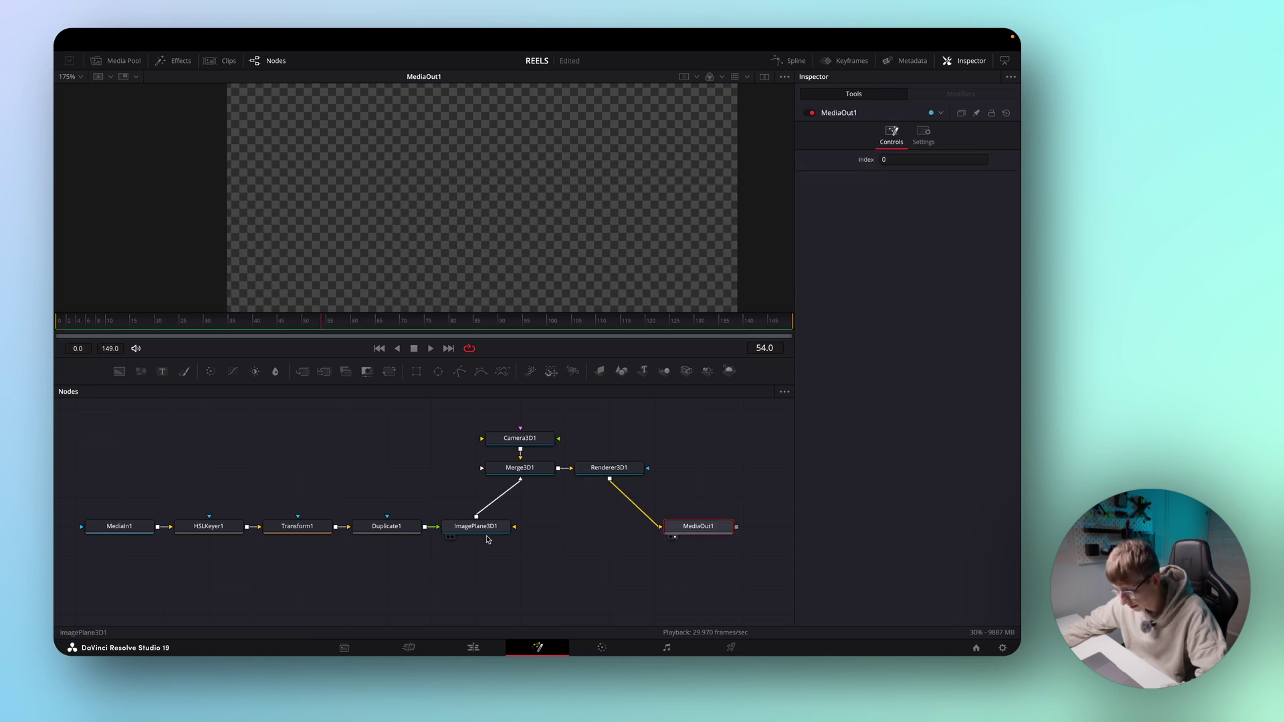
left_click_drag(511, 547, 144, 510)
left_click_drag(481, 533, 437, 533)
left_click(437, 533)
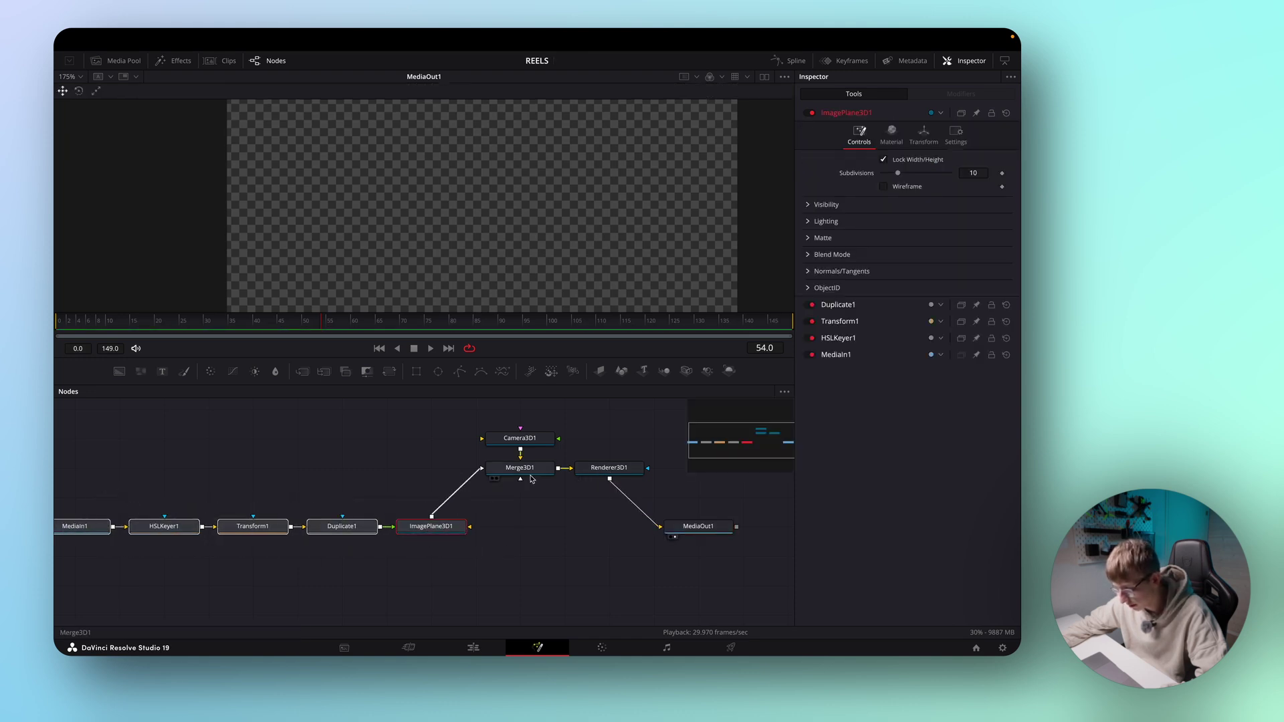
left_click_drag(520, 468, 519, 527)
left_click_drag(581, 476, 581, 534)
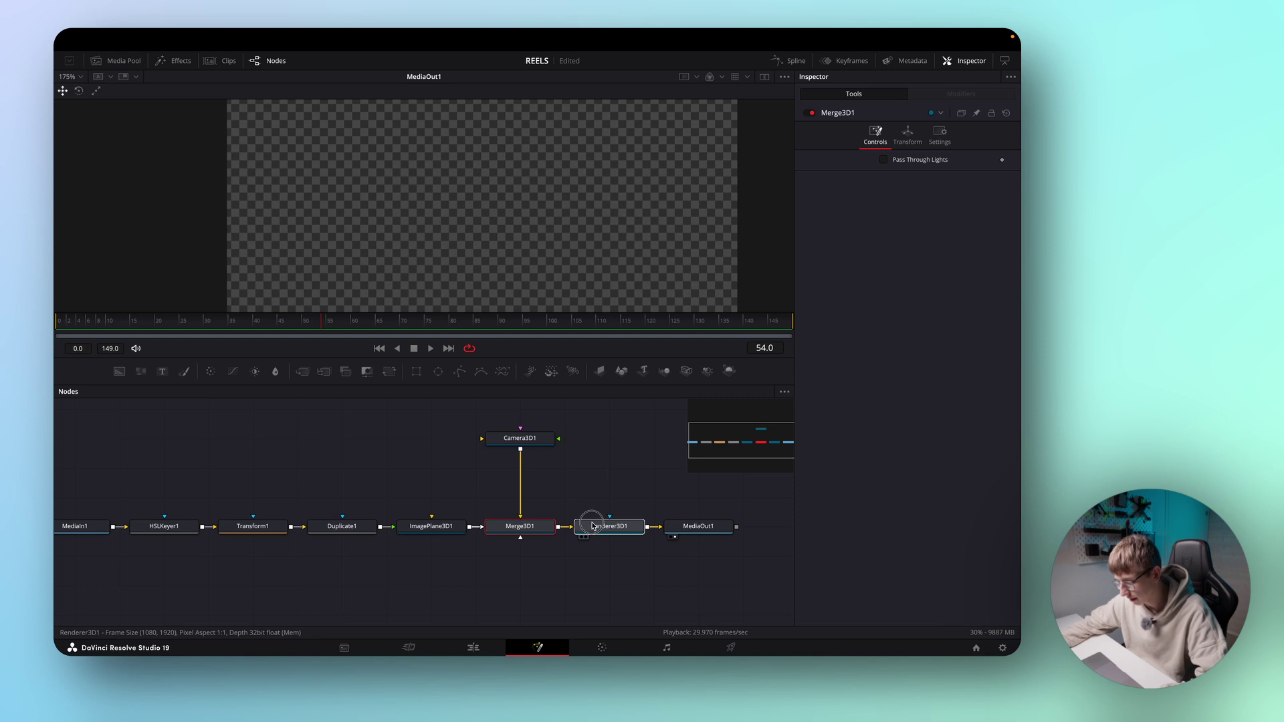
left_click_drag(547, 445, 519, 497)
scroll(494, 203, "down", 5)
scroll(495, 202, "up", 5)
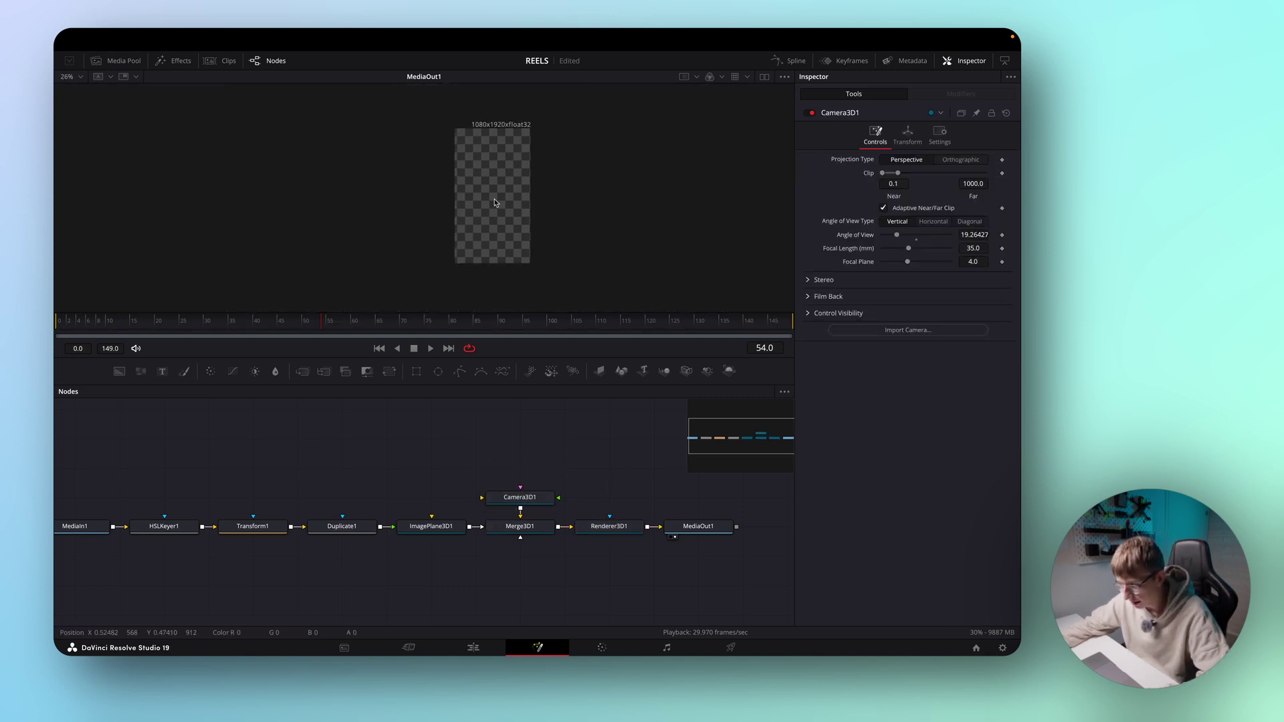
scroll(495, 202, "down", 2)
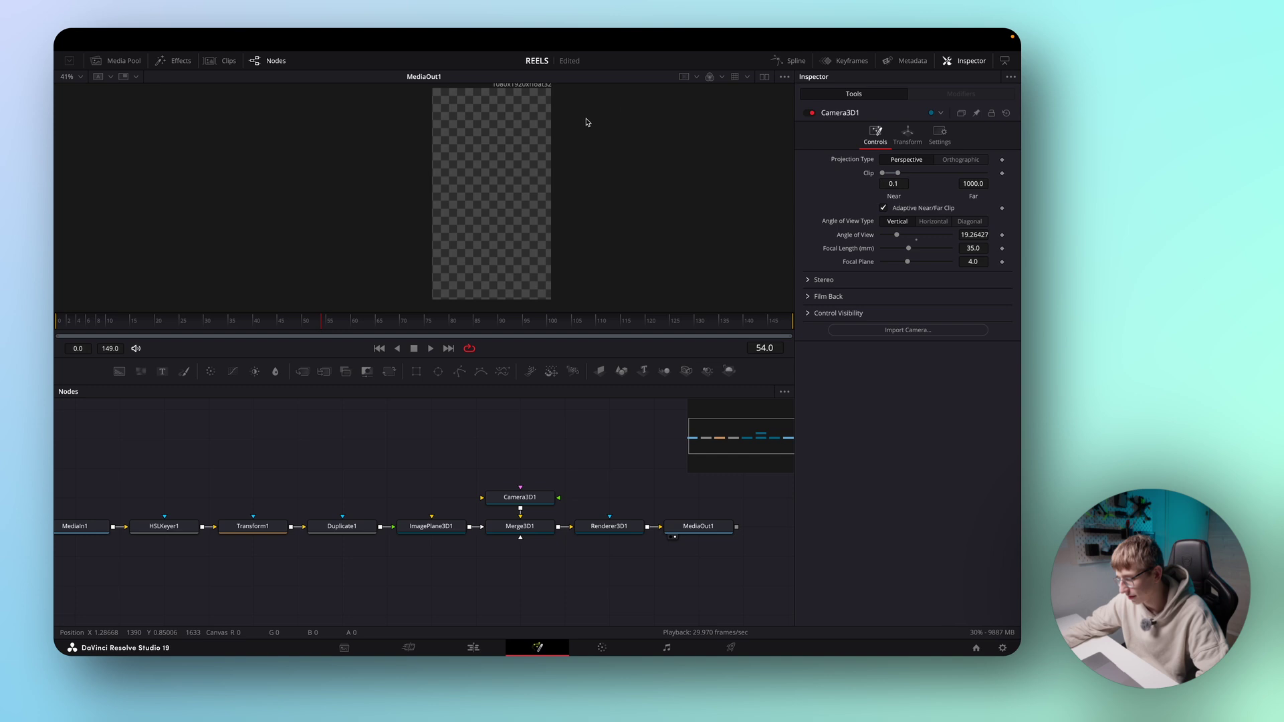
Step: View Merge3D1's 3D scene beside the output and move the camera until the strip renders
left_click(764, 77)
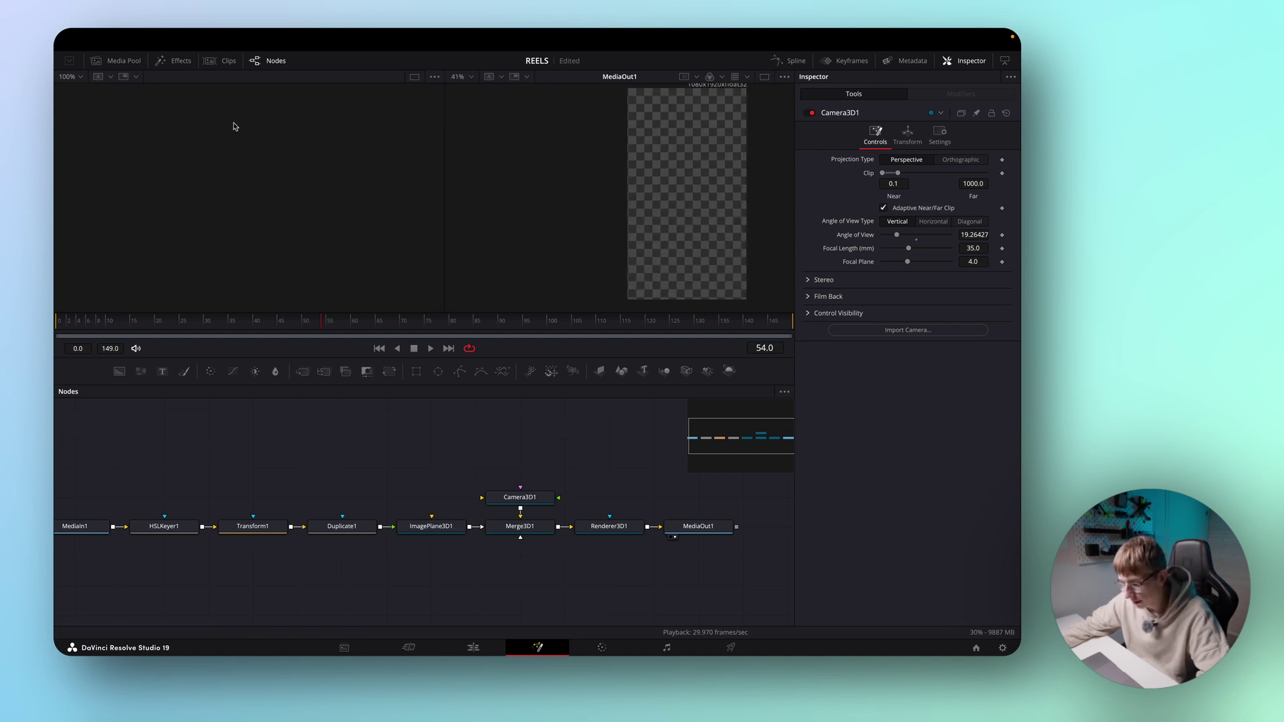
left_click(494, 537)
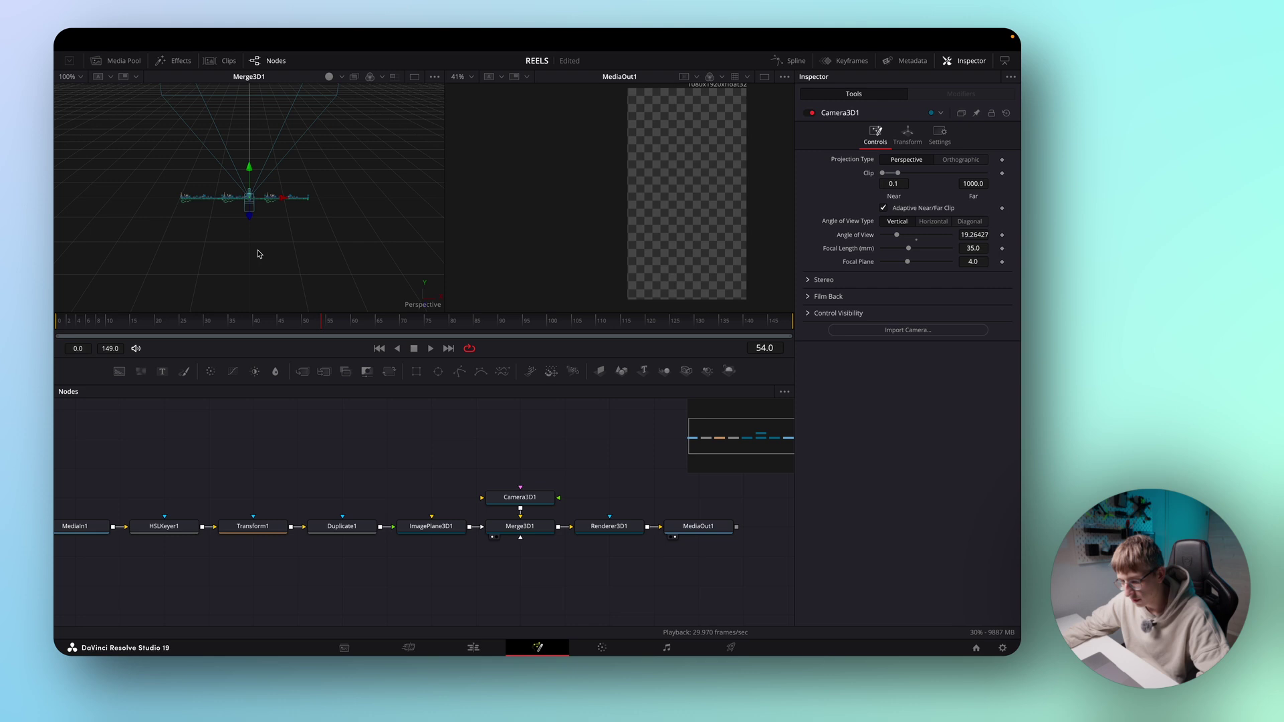
left_click_drag(256, 255, 327, 186)
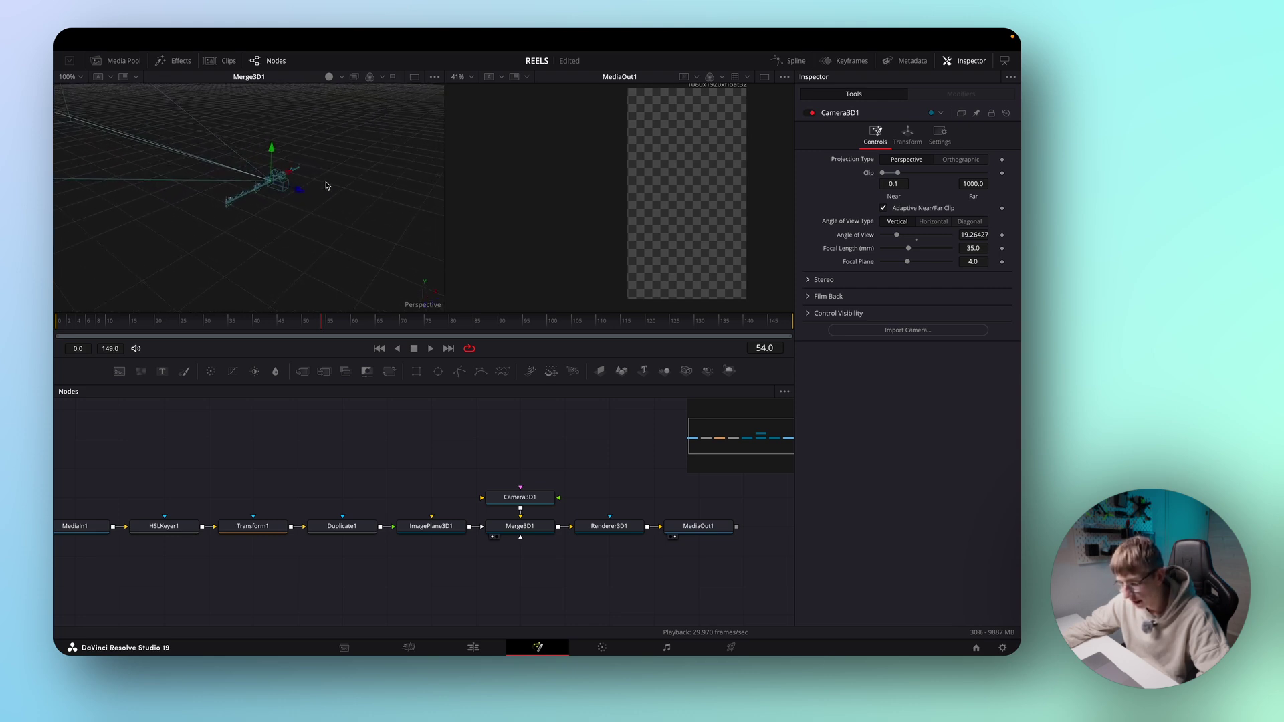
scroll(312, 195, "up", 3)
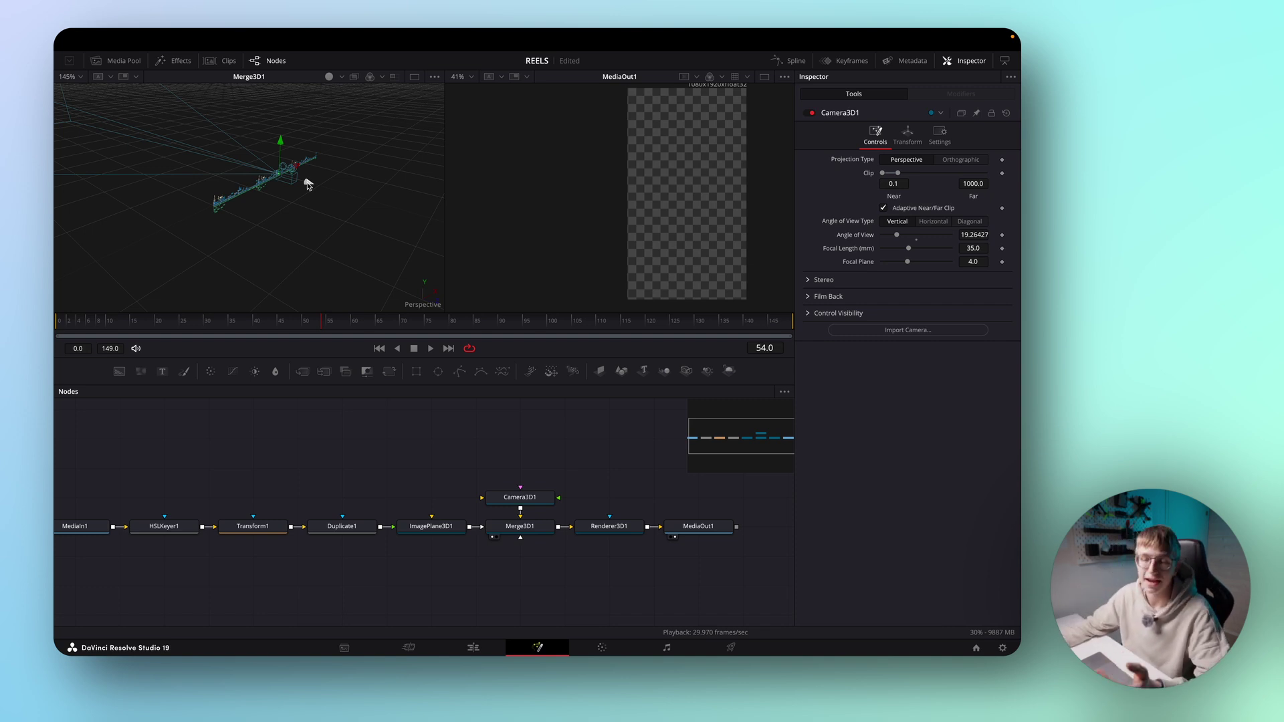
left_click_drag(307, 185, 354, 192)
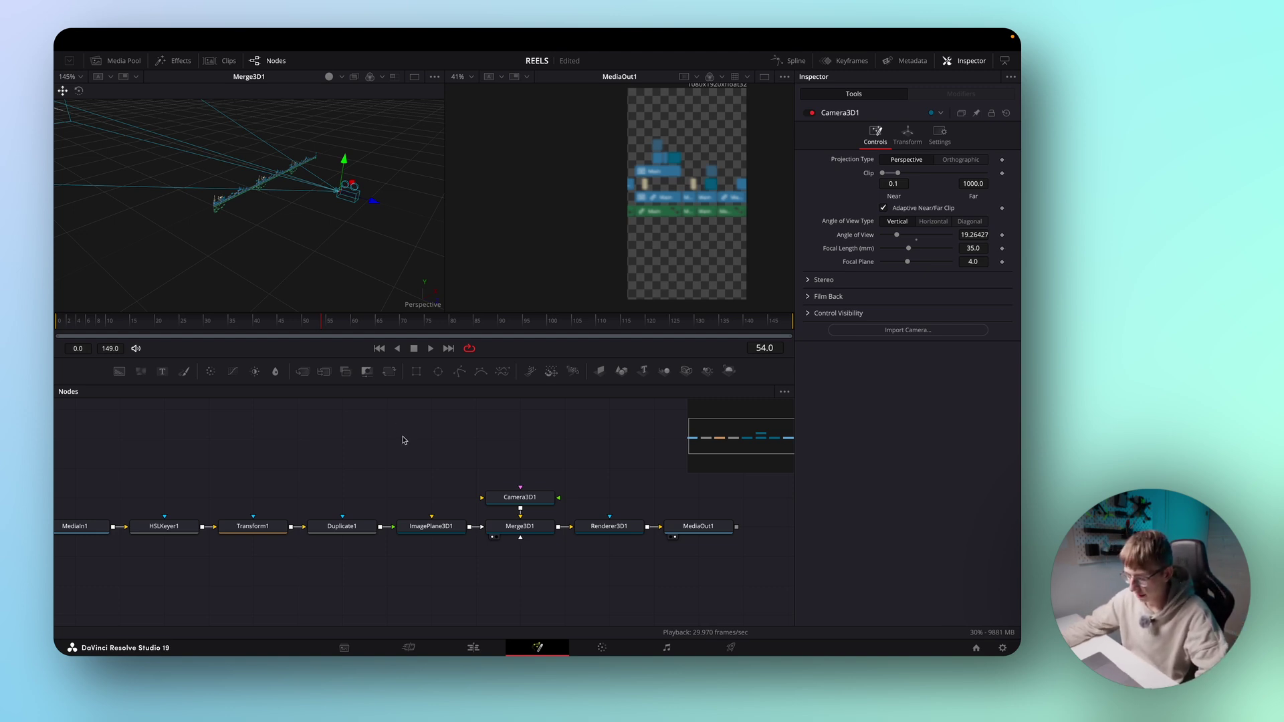
left_click(425, 529)
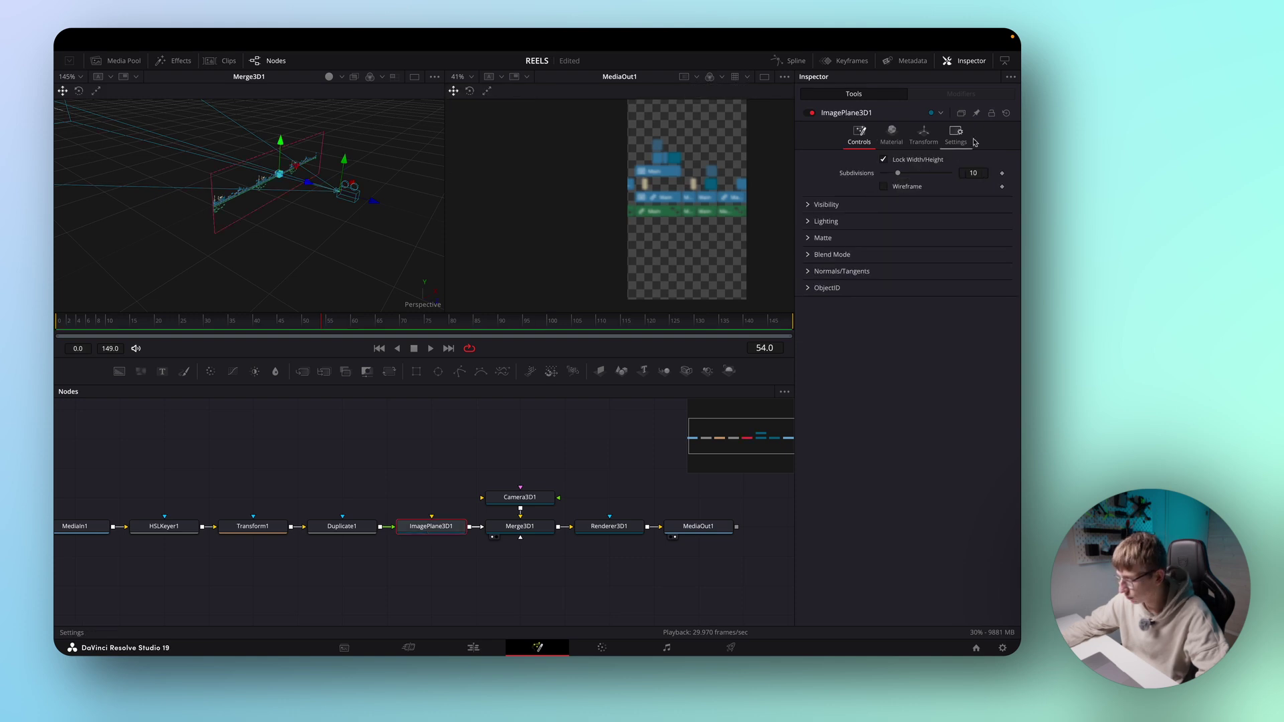
Step: Rotate ImagePlane3D1 to X -90 and Y 90, then nudge the camera so the plane renders
left_click(921, 136)
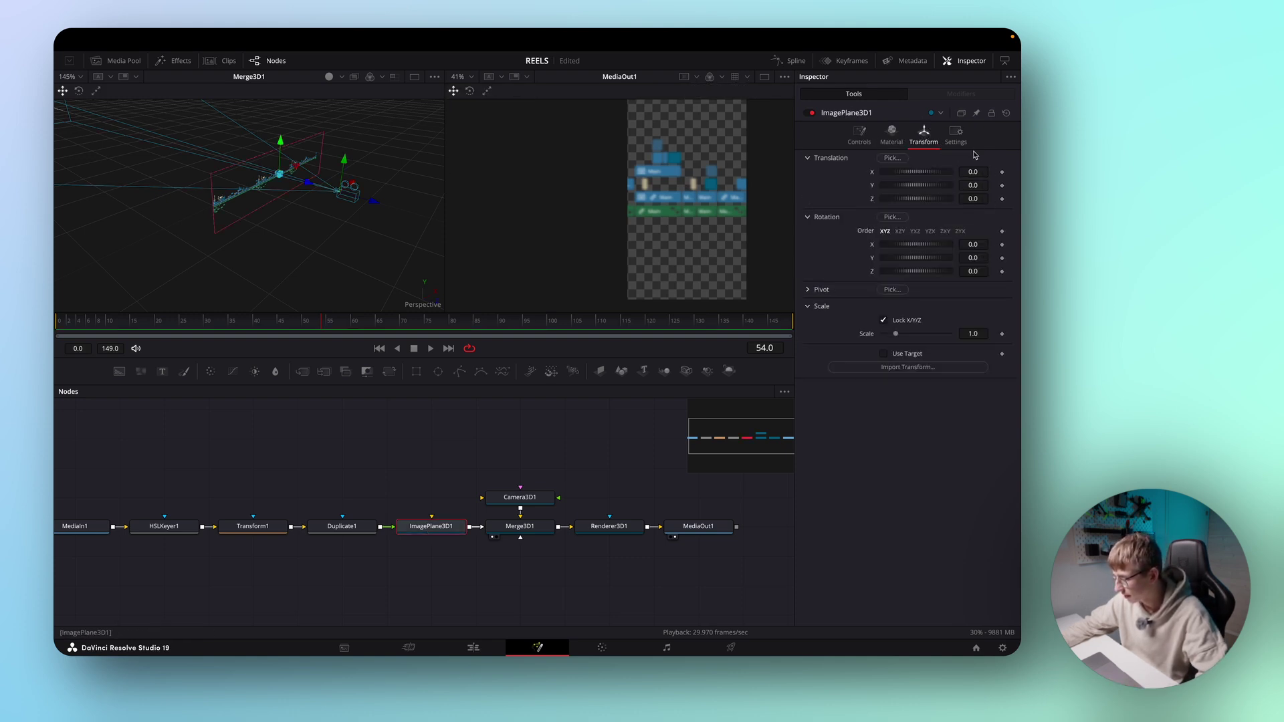
left_click(968, 244)
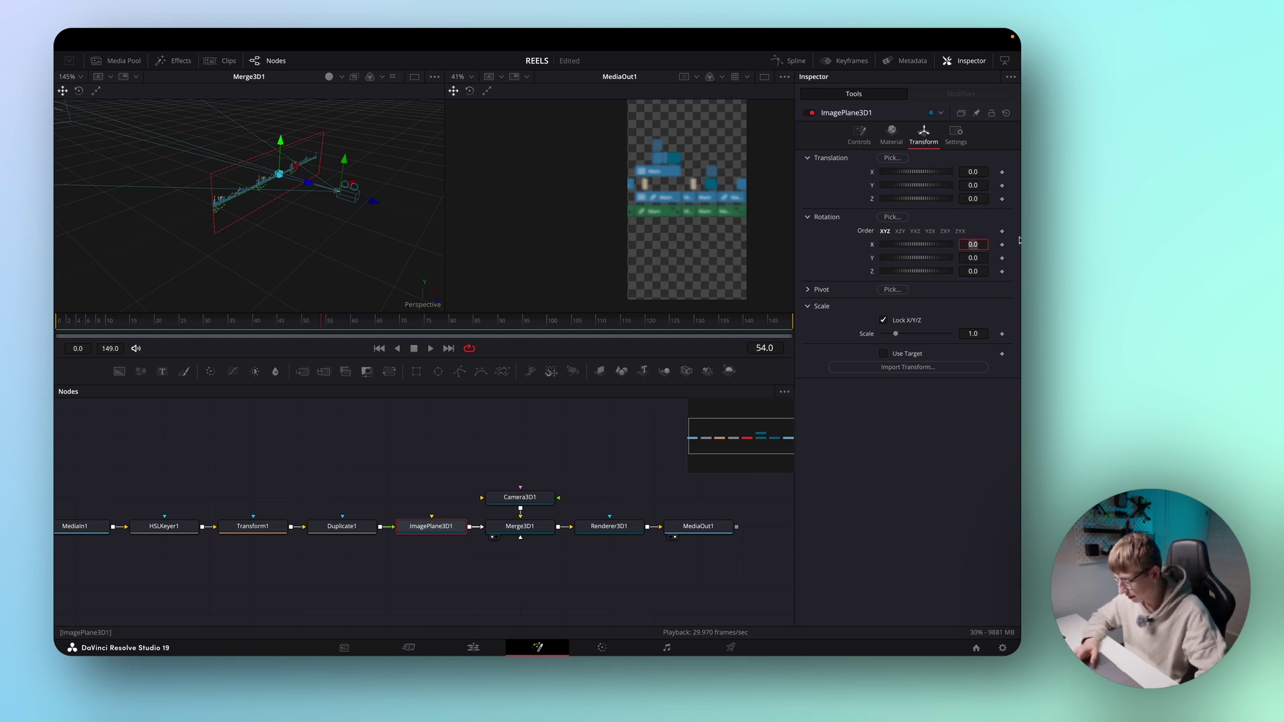
type("-90")
key("Tab")
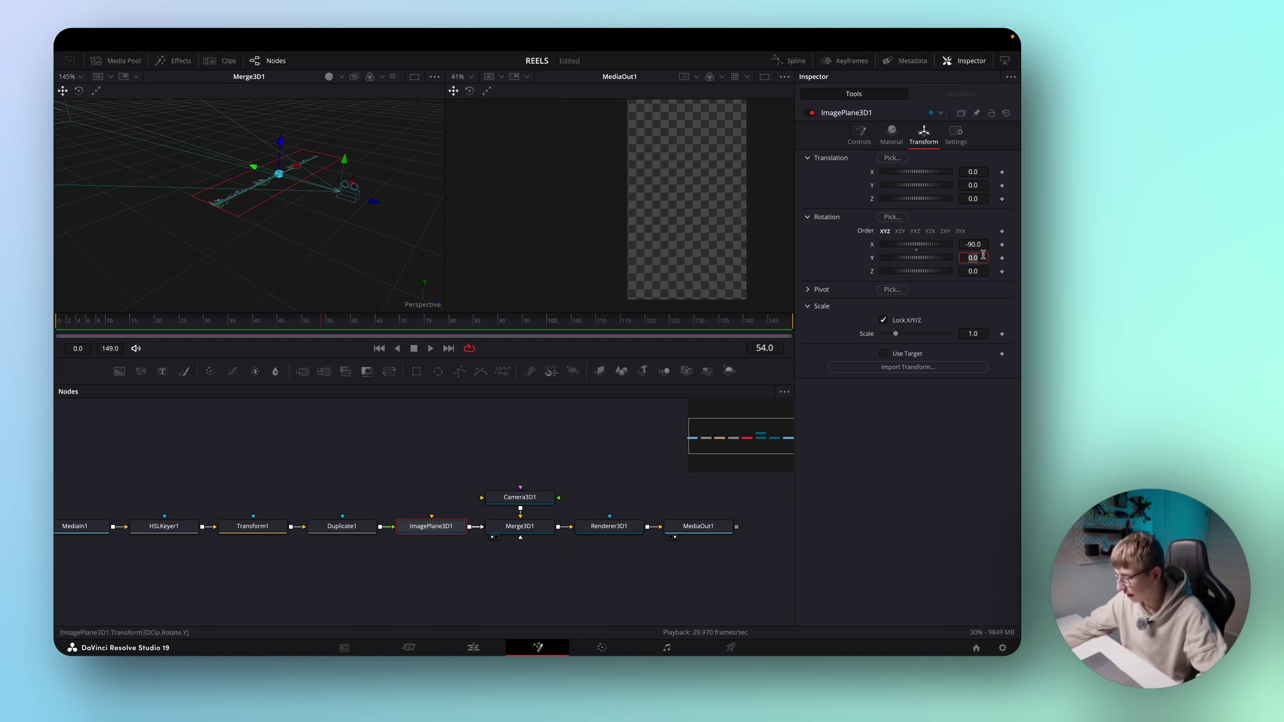
type("90")
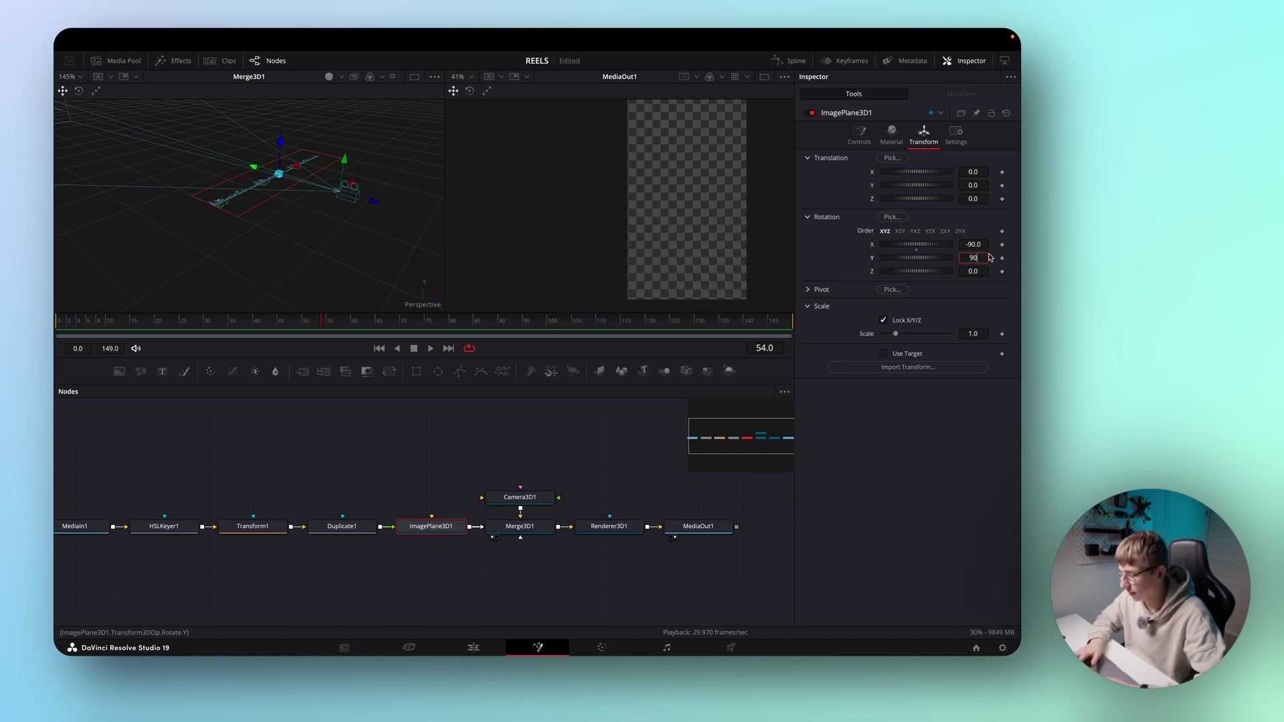
key("Tab")
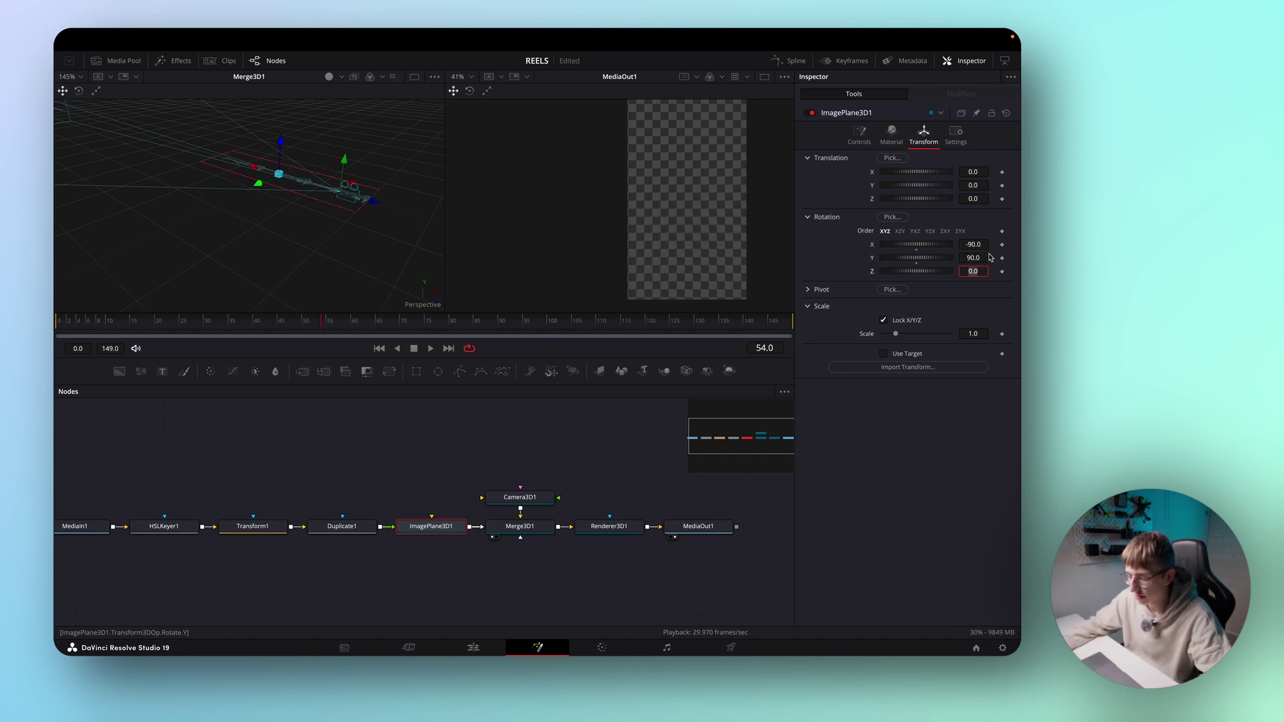
left_click(373, 202)
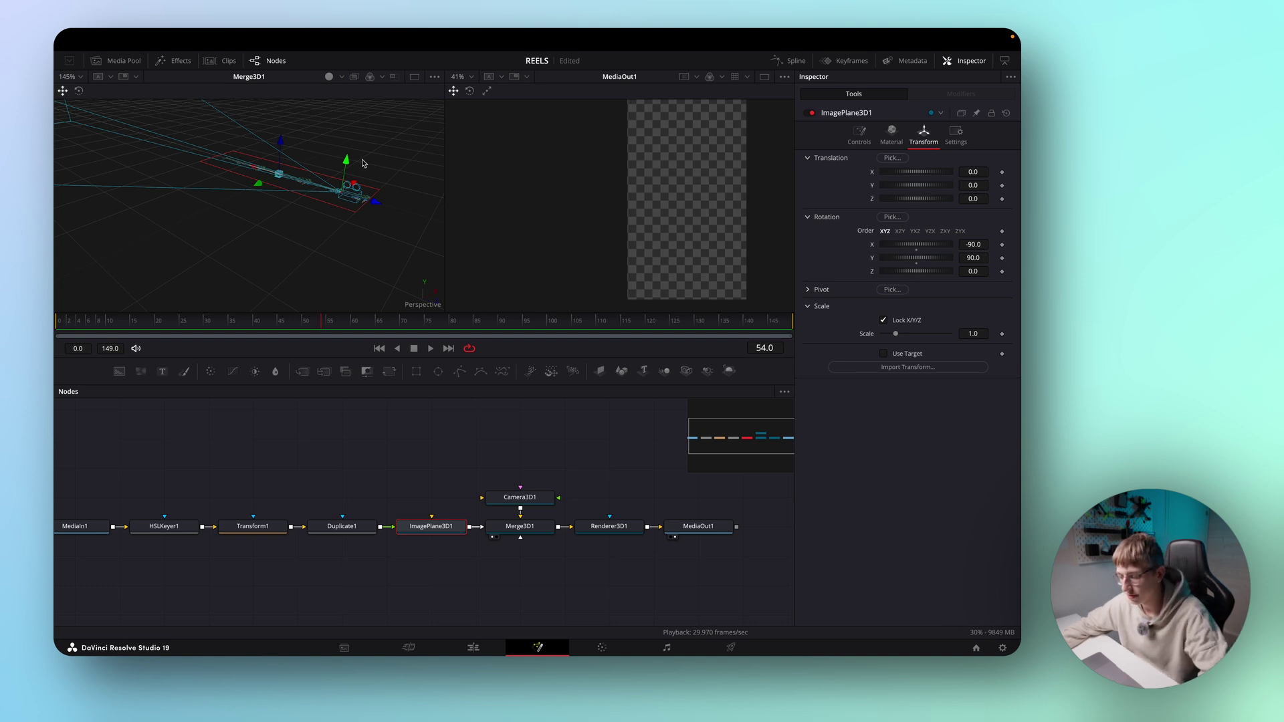
left_click_drag(346, 163, 347, 156)
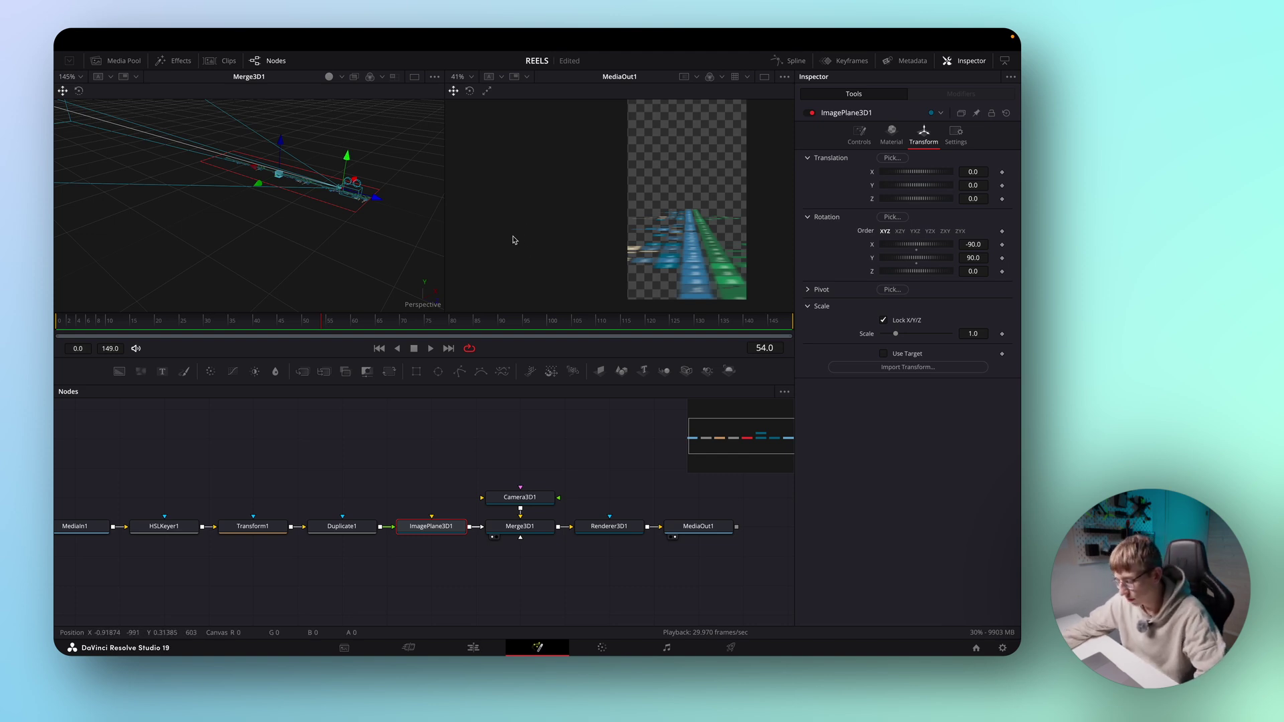
left_click(503, 499)
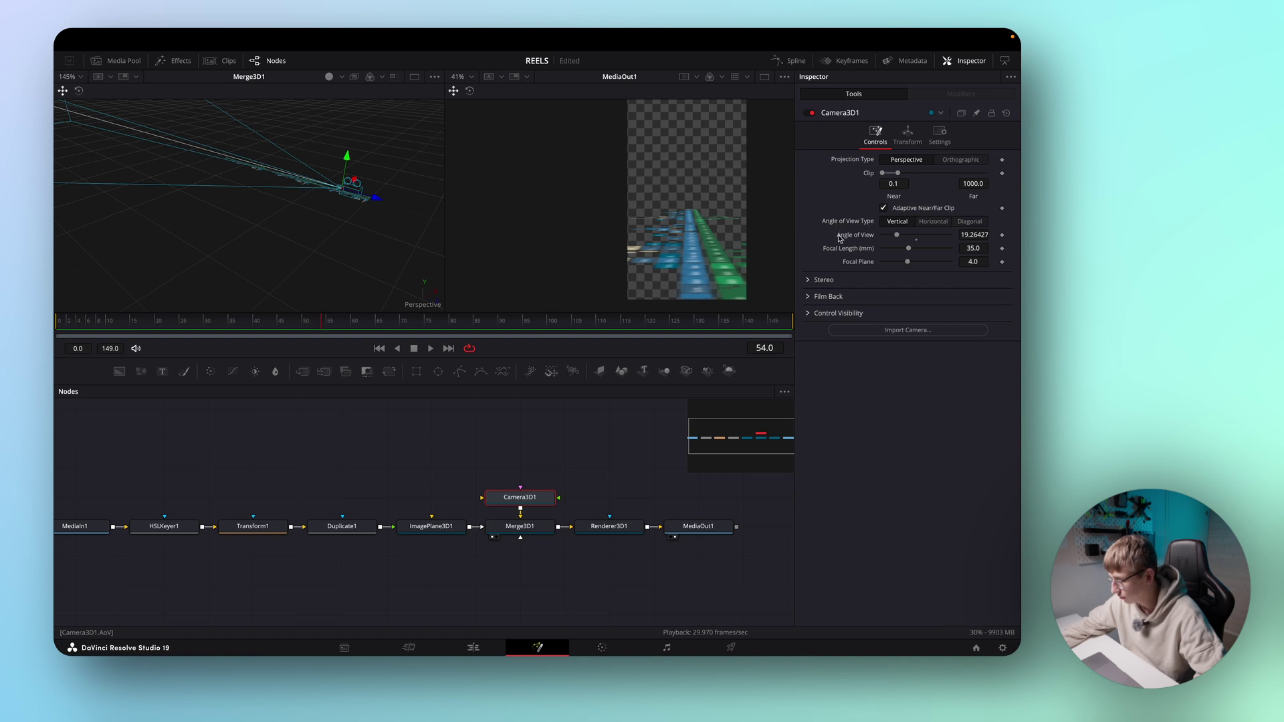
Step: Set Camera3D1's angle of view to 130, then focal length to 2.5 mm (134.35°)
left_click(980, 236)
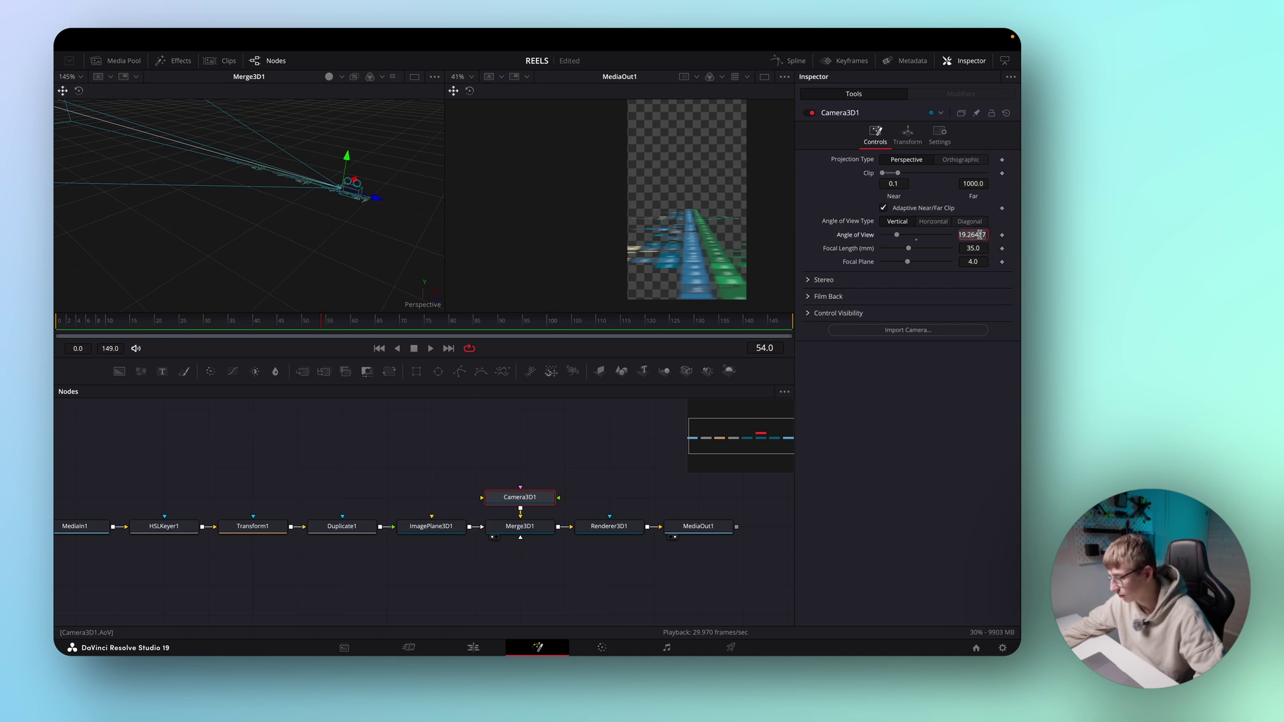
type("13")
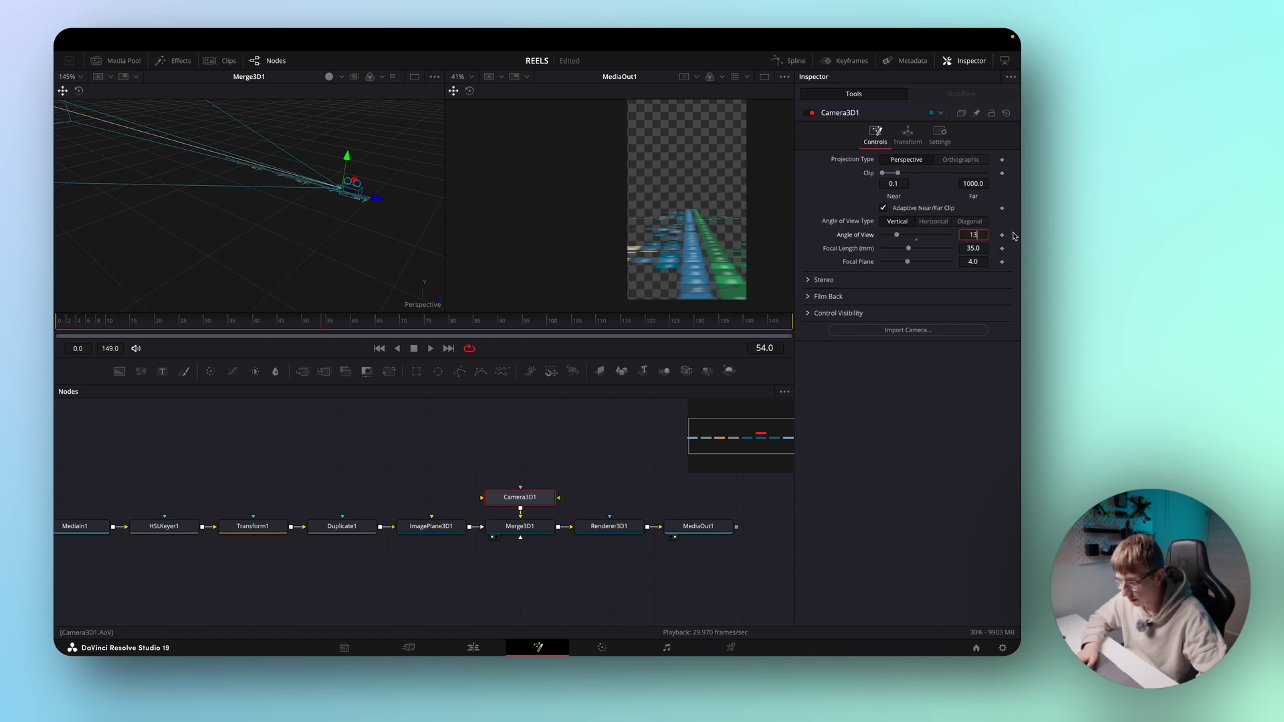
type("0")
key("Tab")
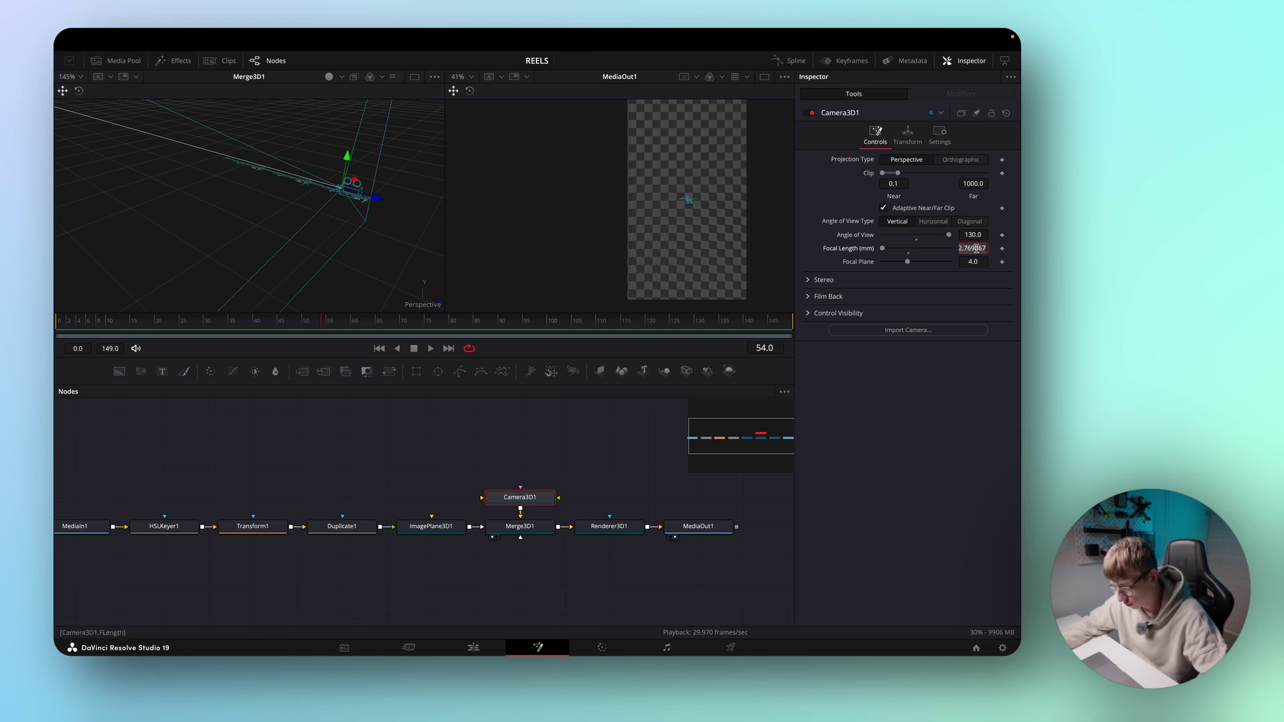
type("2.5")
key("Tab")
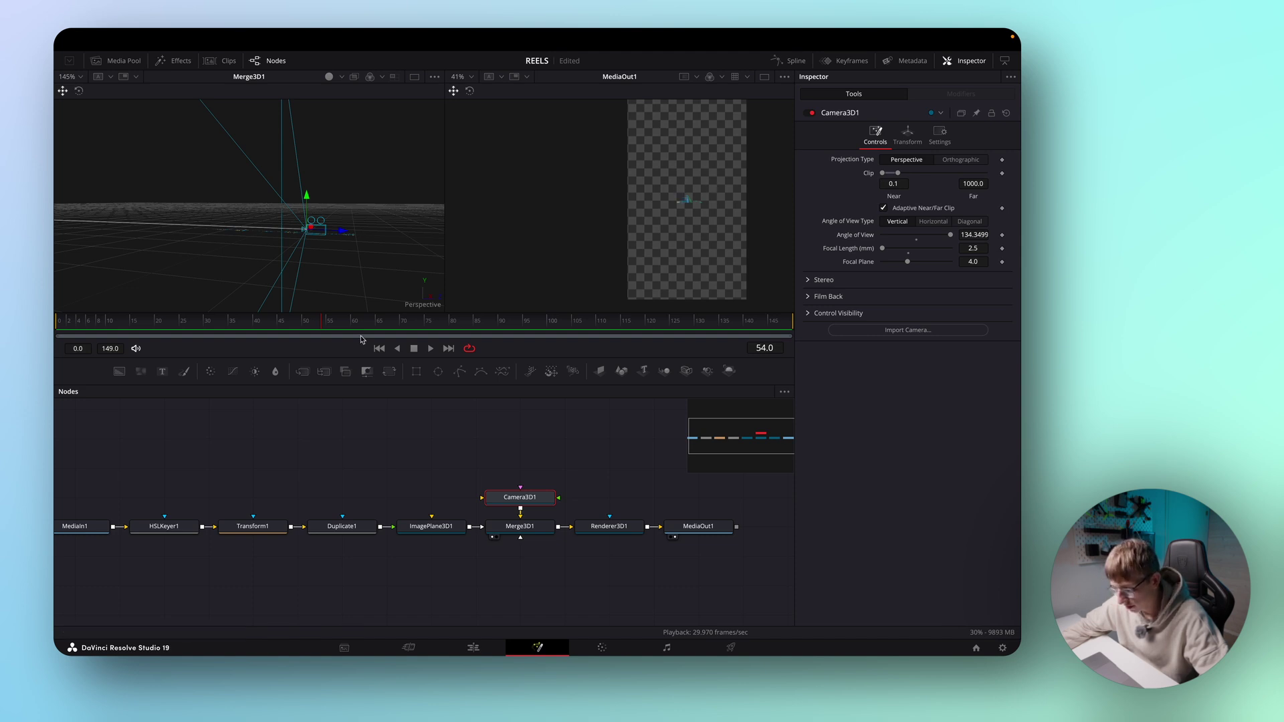
left_click(419, 534)
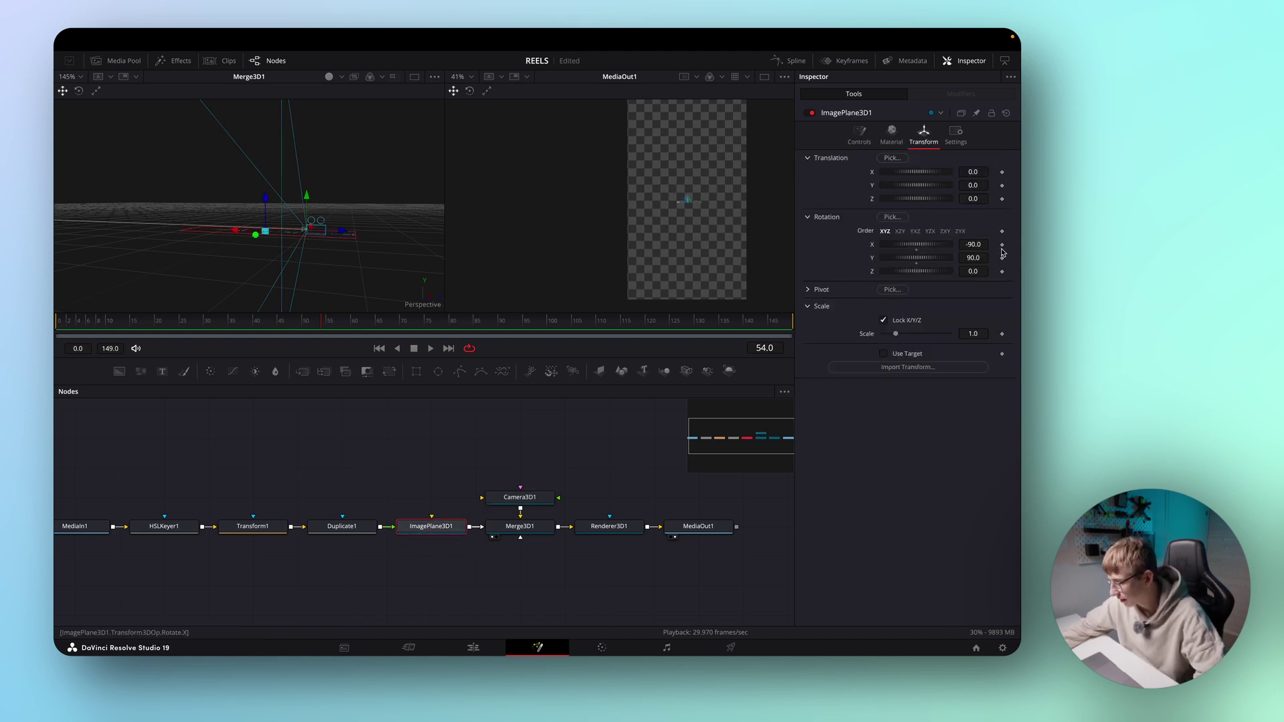
Step: Scale ImagePlane3D1 to 5.859, then raise Camera3D1 and shift it sideways above the timeline strip
left_click_drag(897, 335, 979, 338)
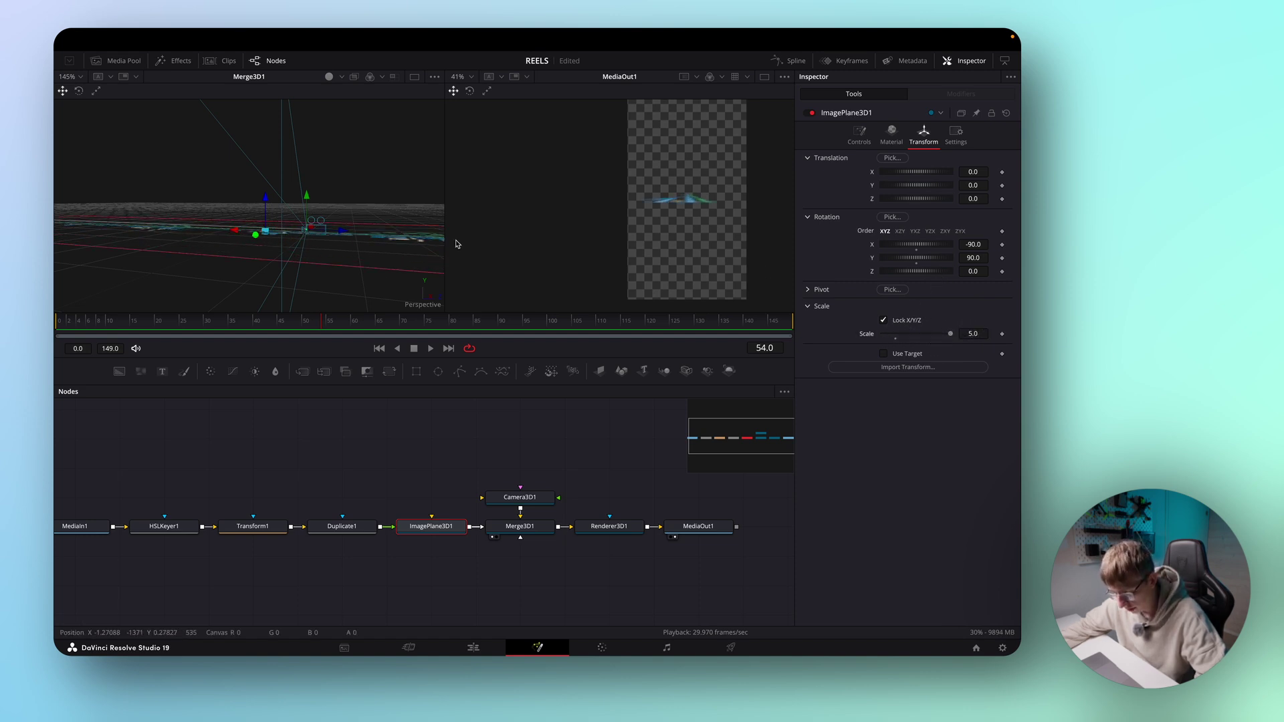
left_click_drag(925, 334, 932, 334)
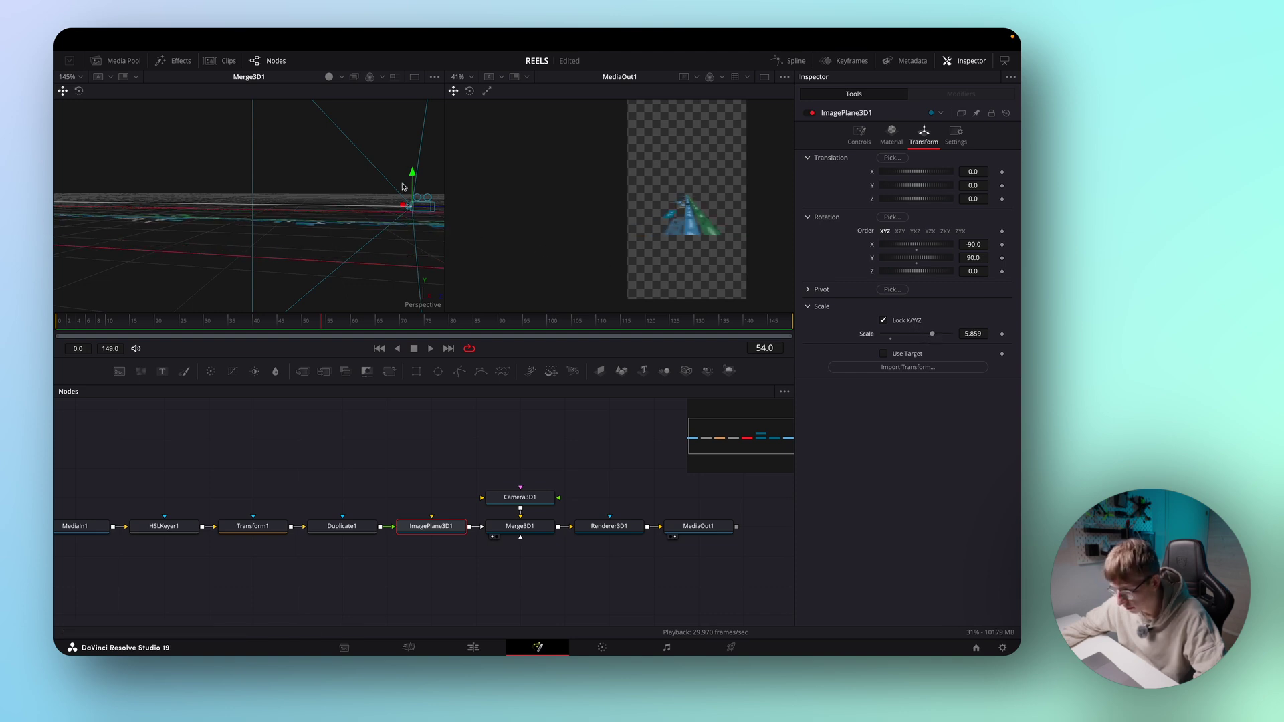
left_click_drag(413, 176, 421, 140)
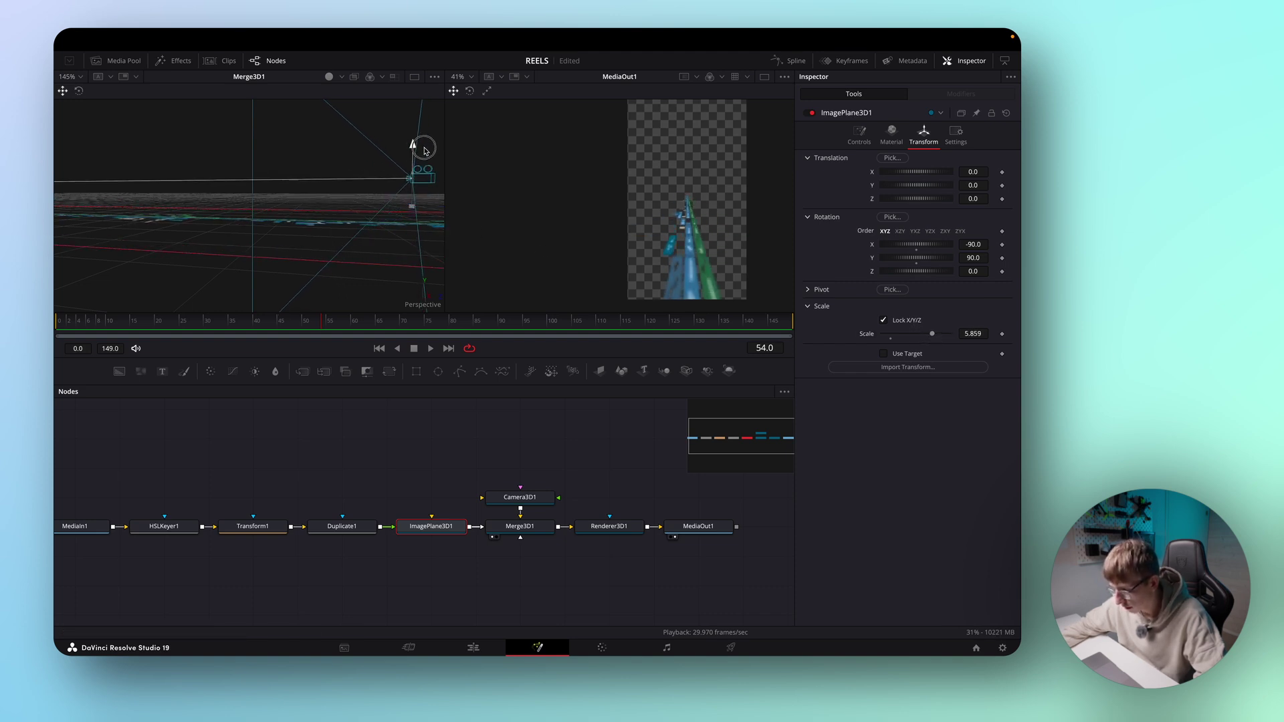
key("Home")
left_click_drag(416, 260, 401, 262)
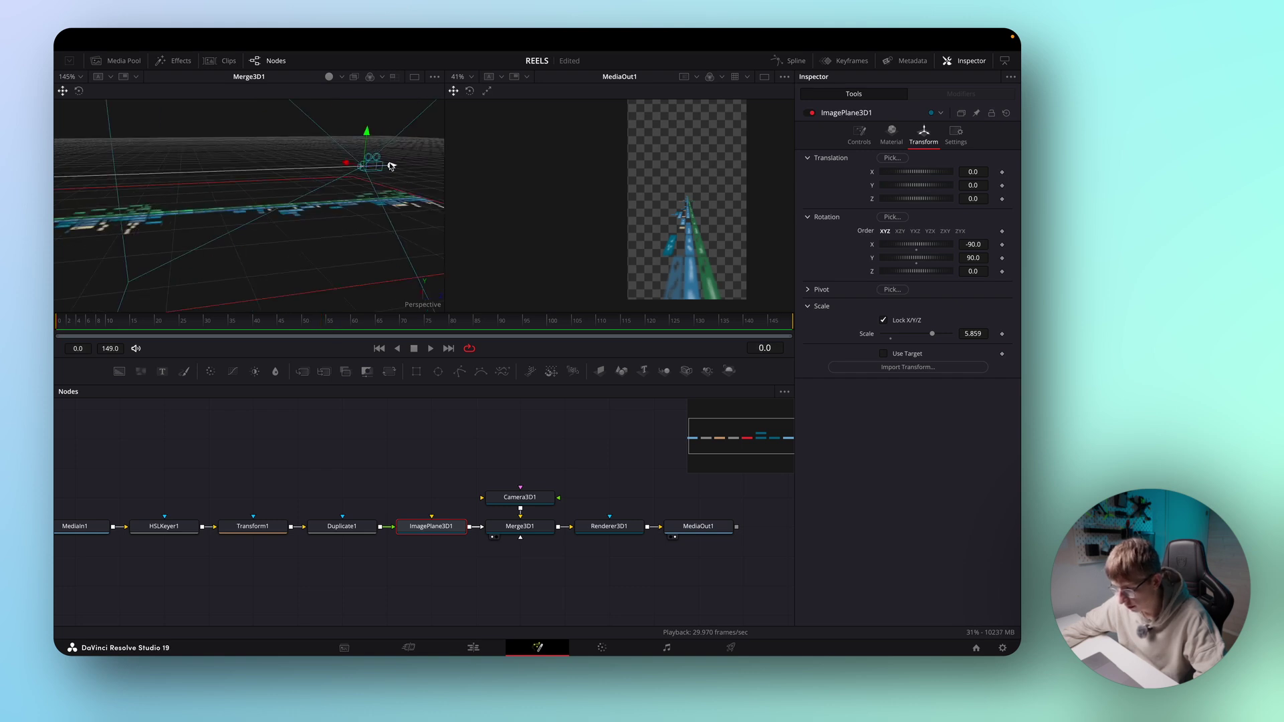
left_click_drag(391, 166, 466, 163)
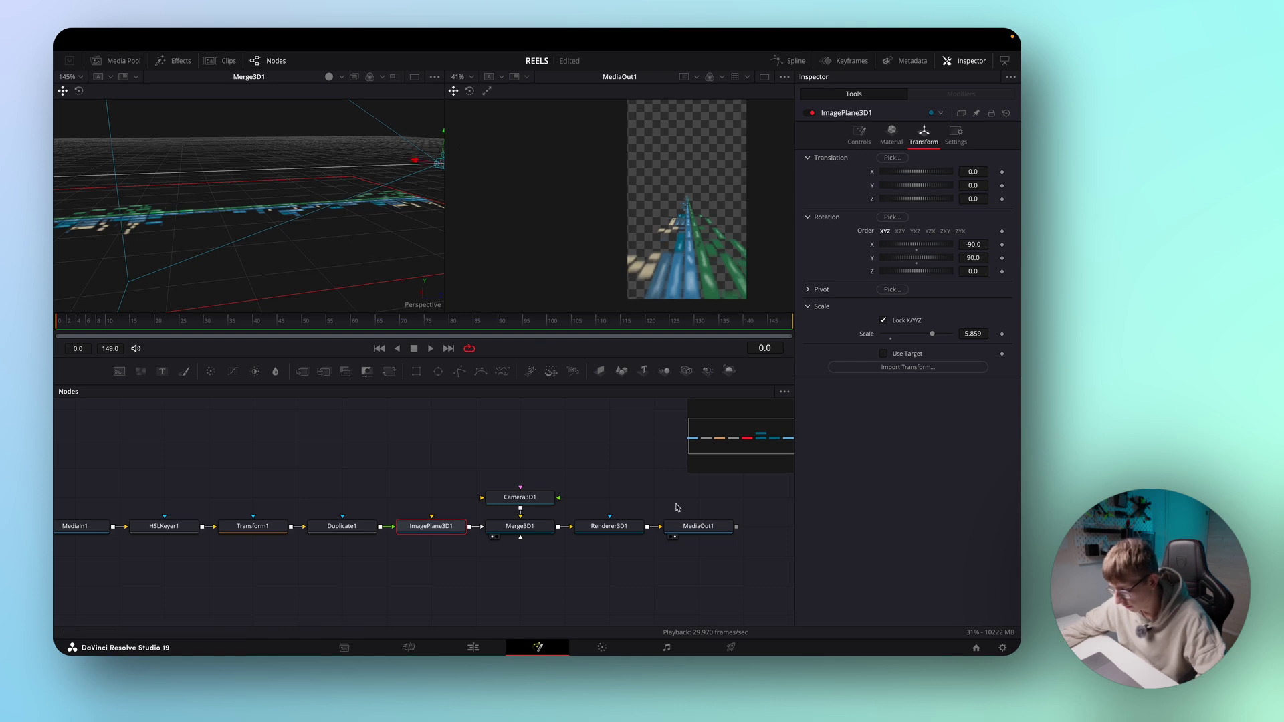
Step: Keyframe ImagePlane3D1 Translation Z at 0 on frame 0 and 1.99 on frame 80
left_click(1002, 199)
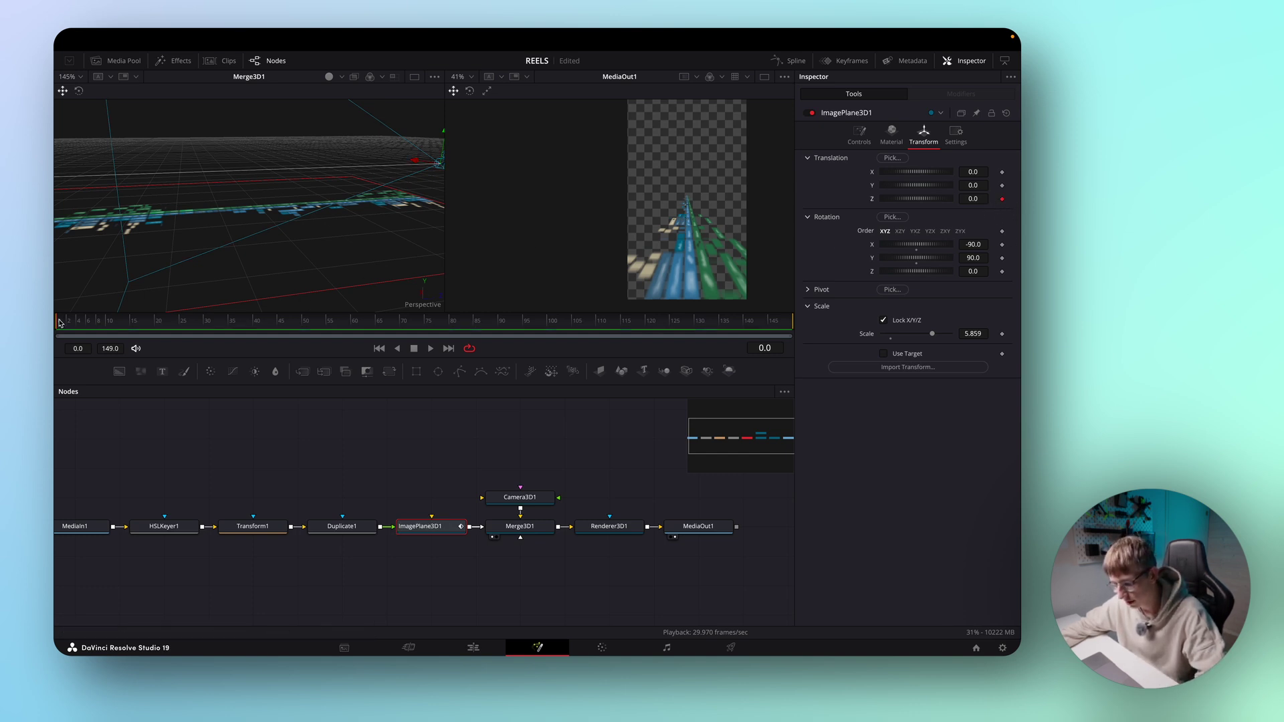
key("space")
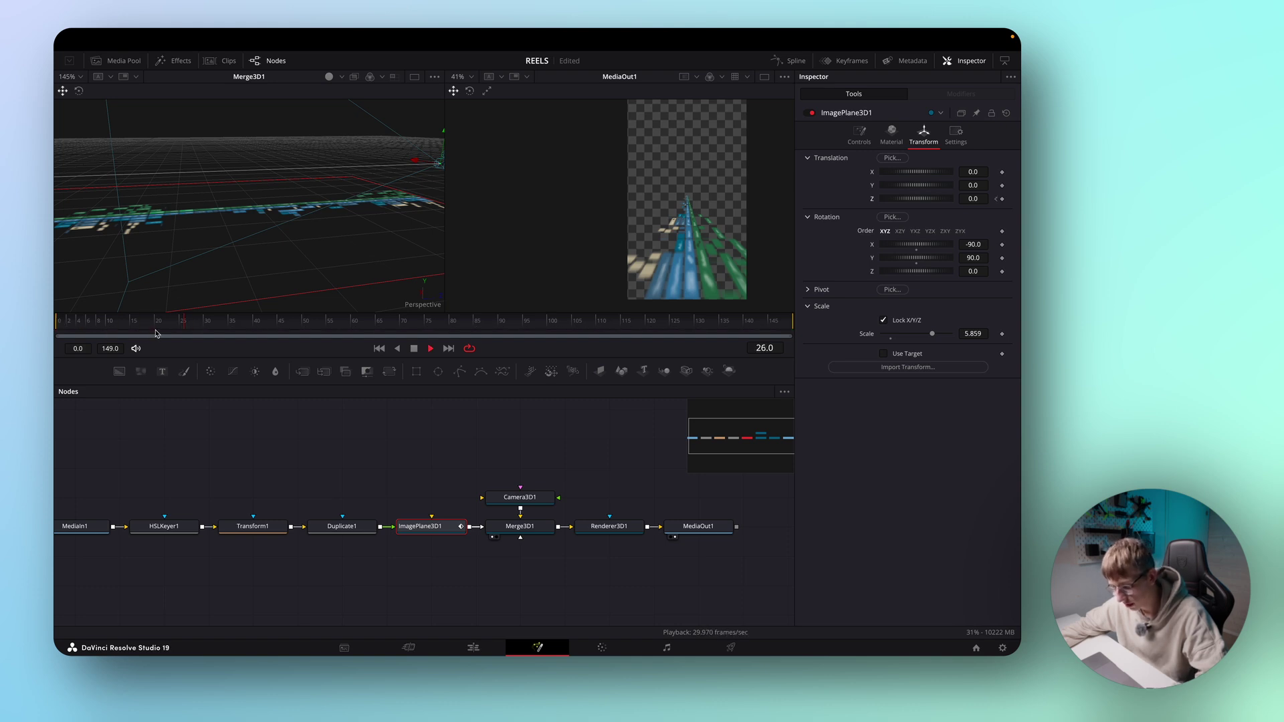
key("space")
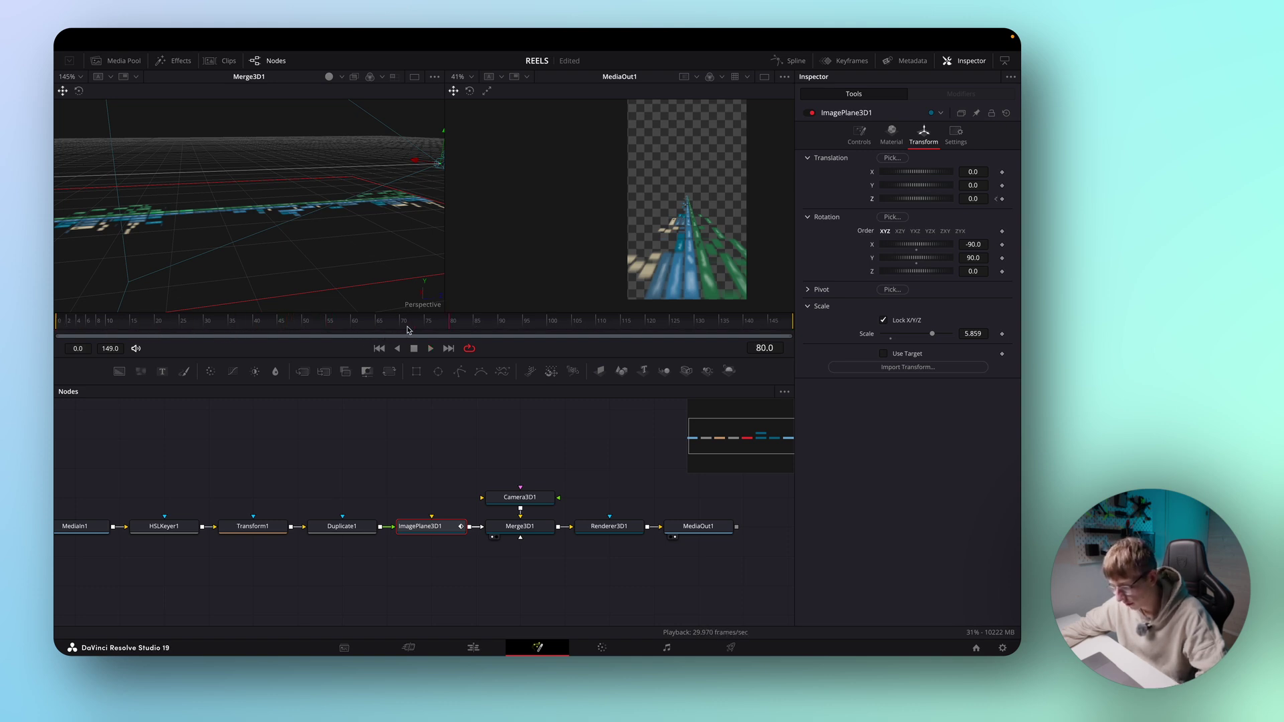
left_click(1001, 199)
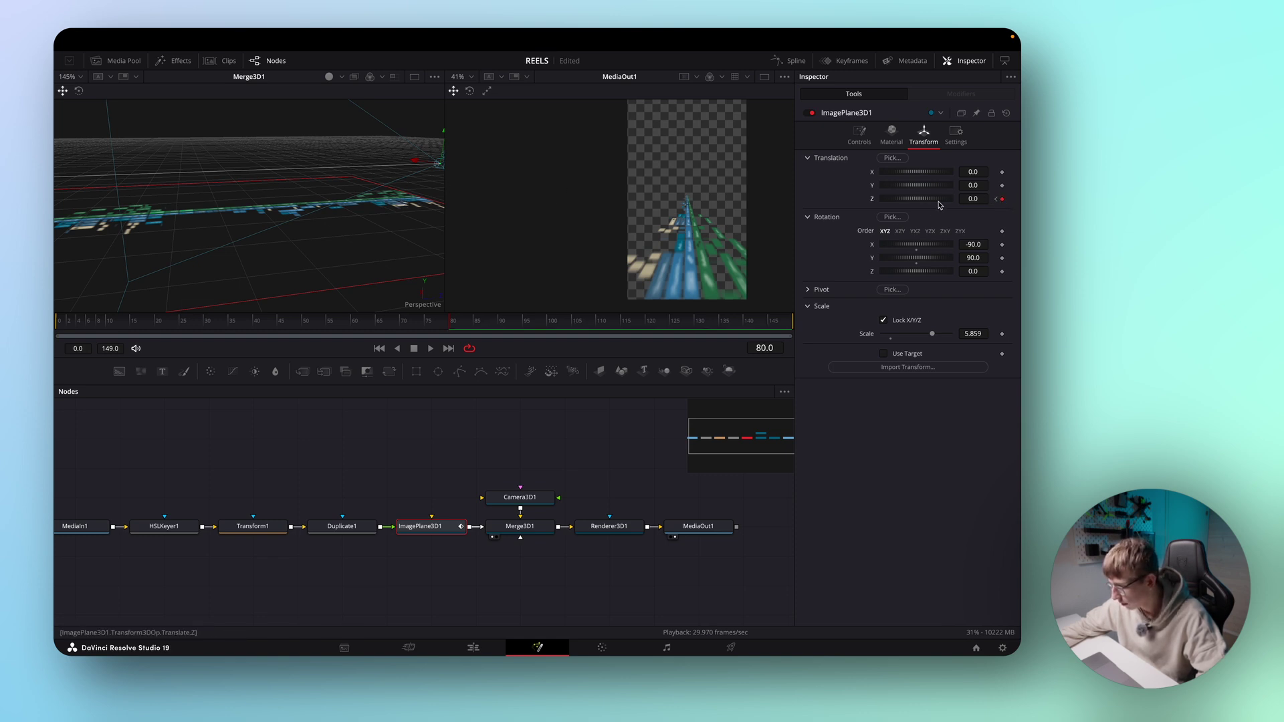
left_click_drag(974, 198, 442, 228)
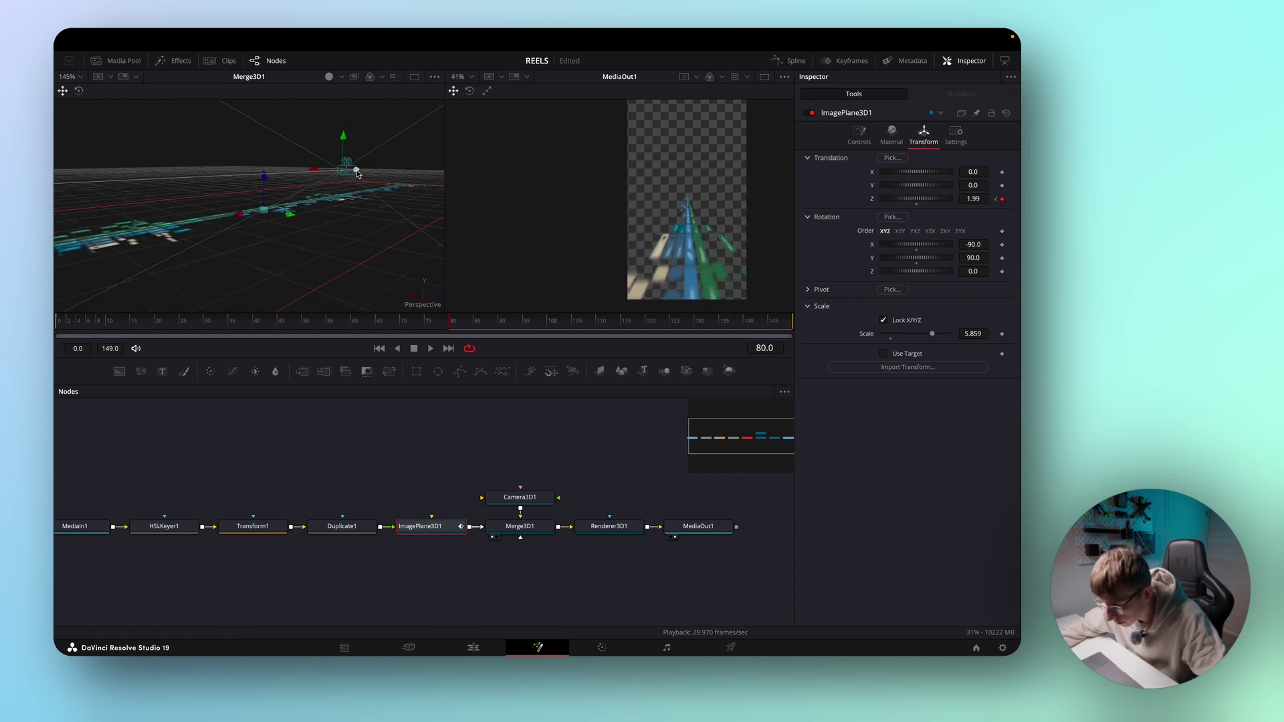
Step: Reposition the camera, preview the depth slide, and roll the plane to Z rotation 5.6
left_click_drag(350, 175, 59, 257)
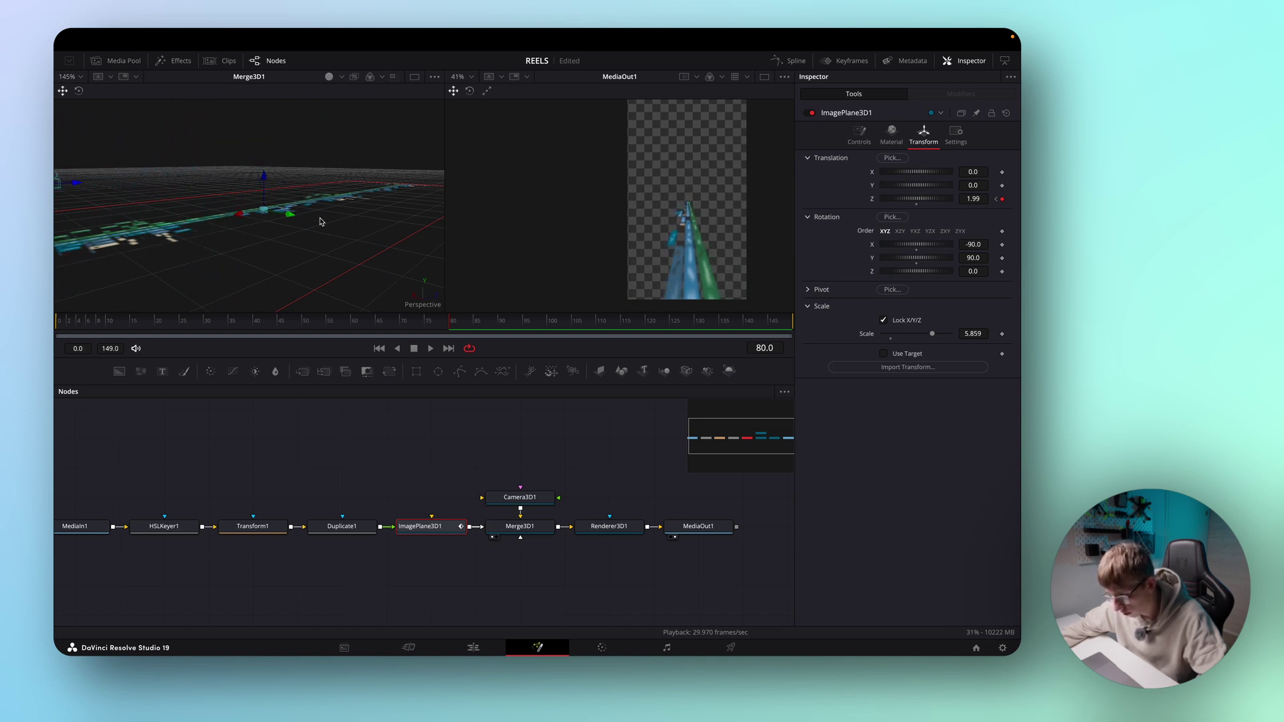
key("f")
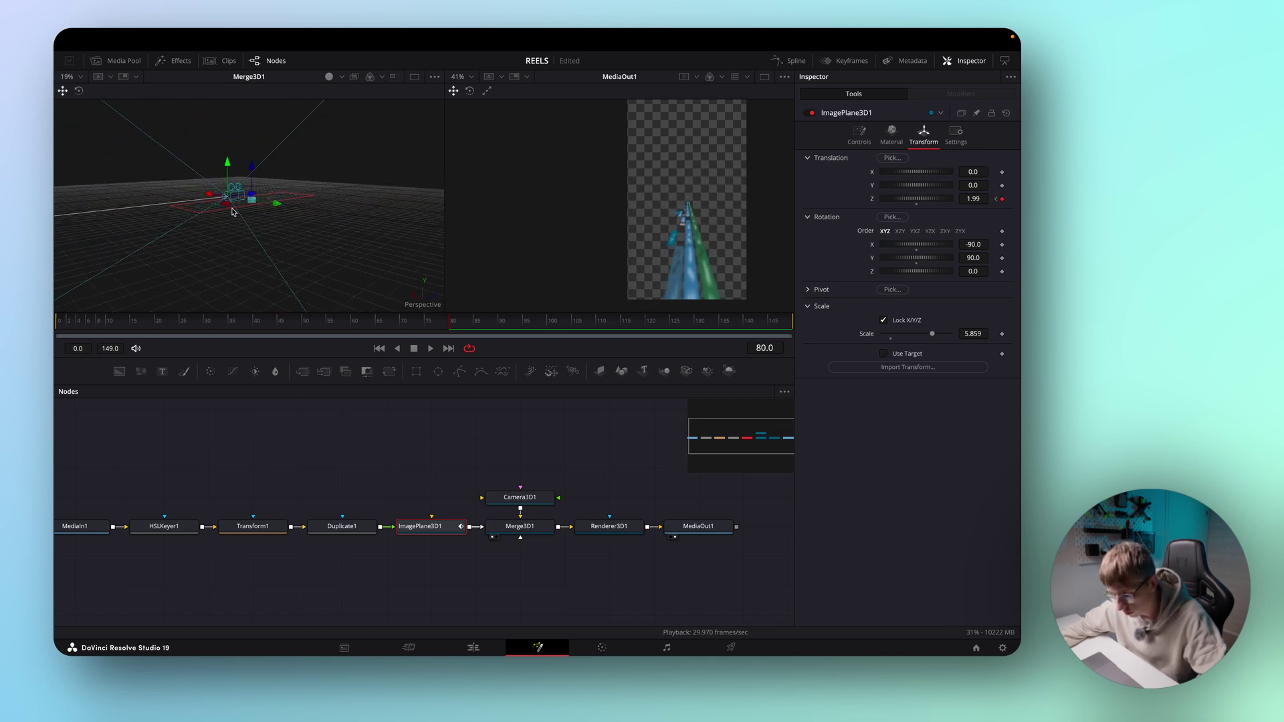
left_click_drag(252, 196, 247, 195)
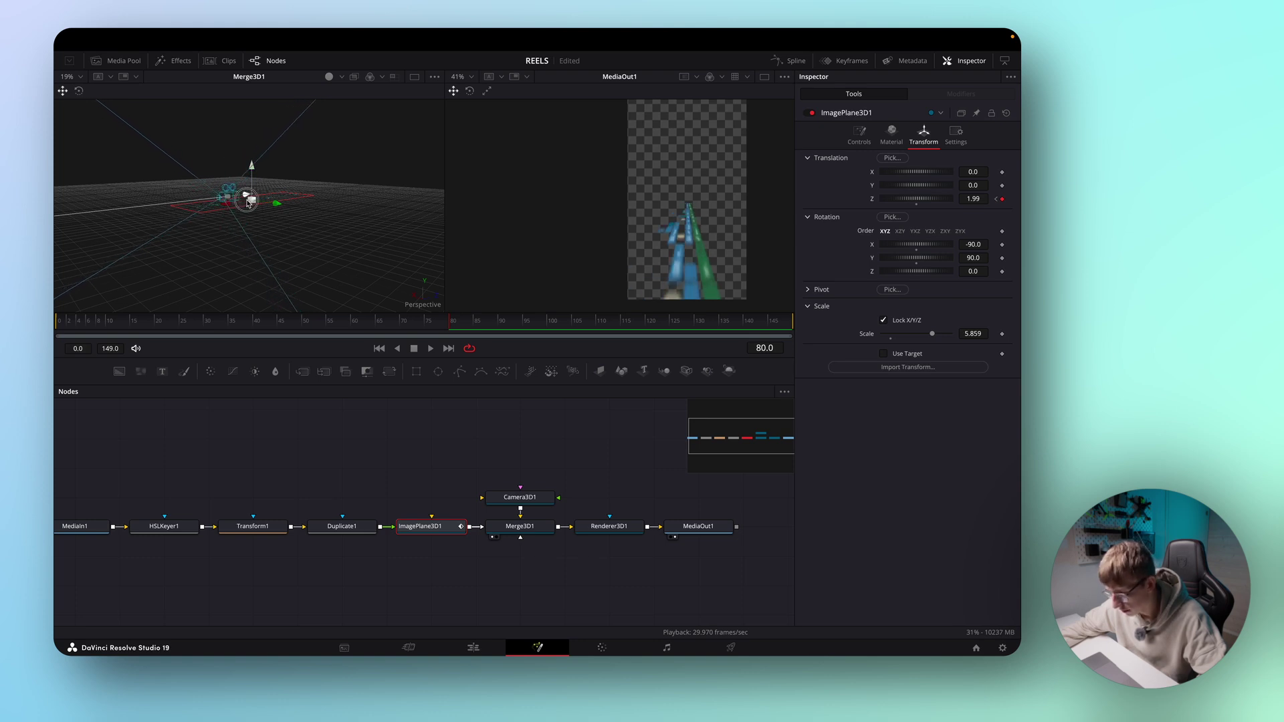
left_click(115, 321)
key("space")
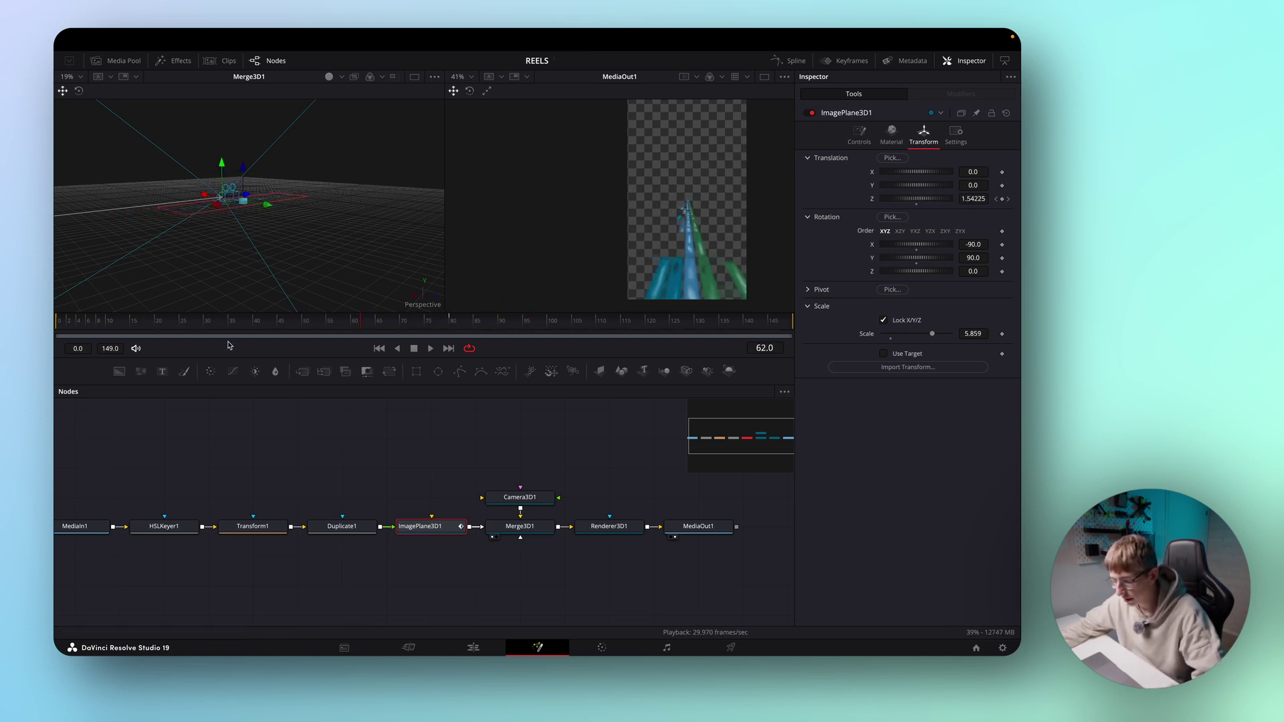
key("space")
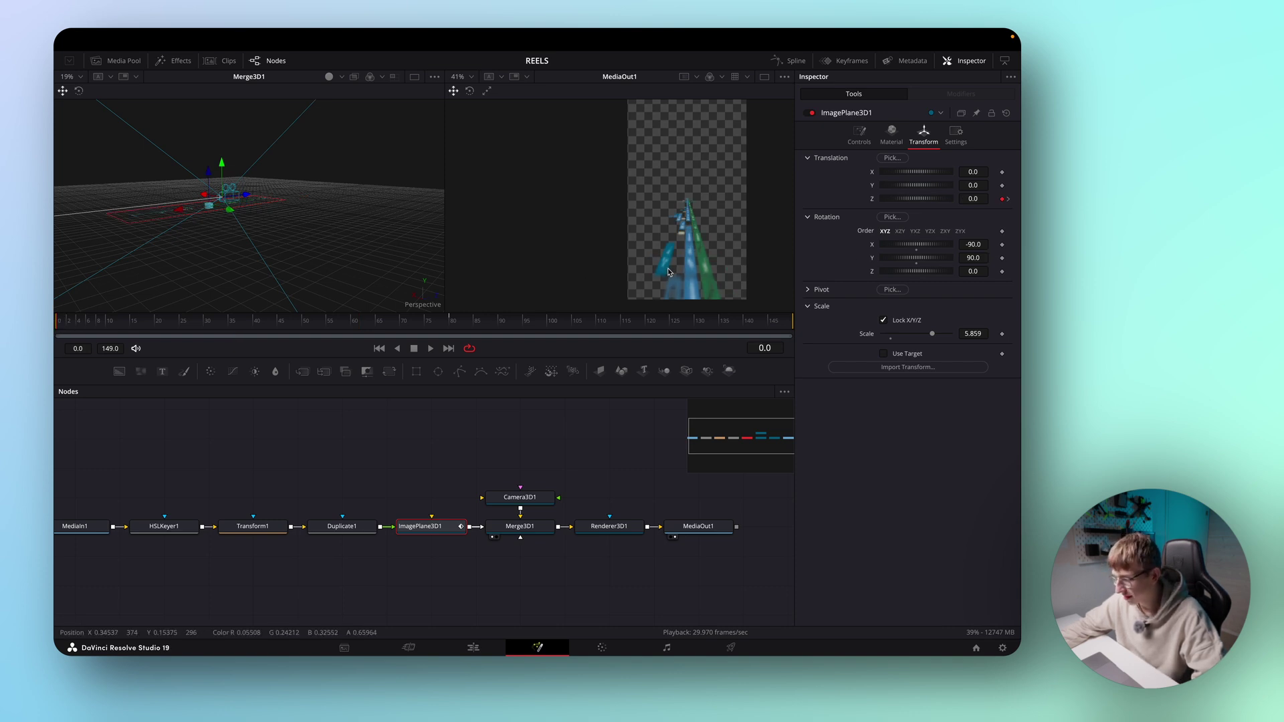
left_click_drag(974, 271, 636, 251)
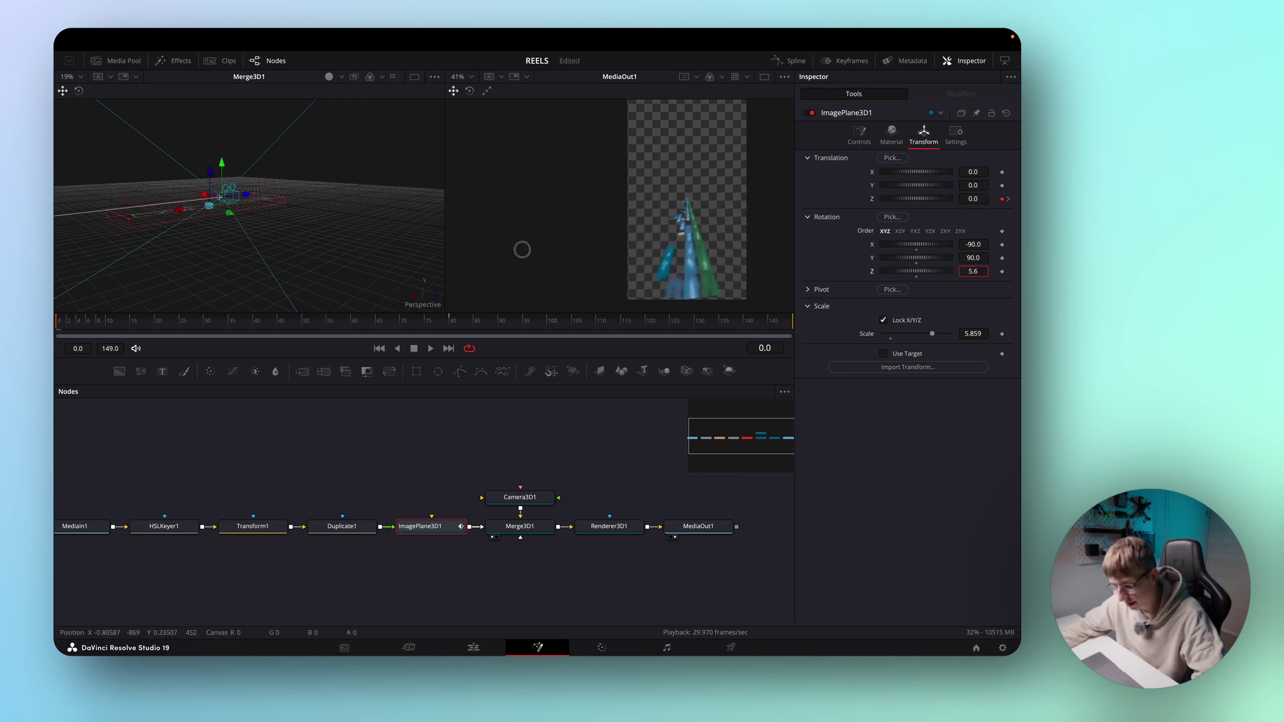
Step: Reset the plane's Z rotation to 0 and show Camera3D1's Transform settings
left_click_drag(522, 249, 376, 249)
double_click(941, 270)
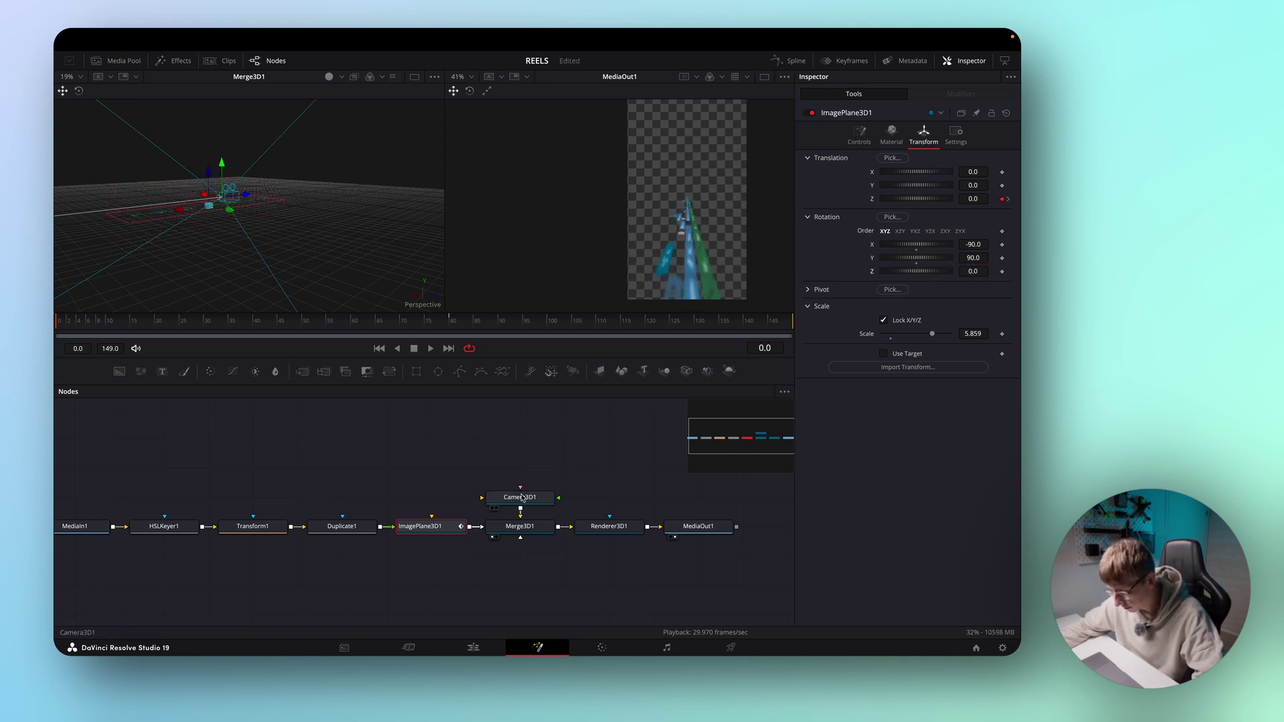
left_click(516, 497)
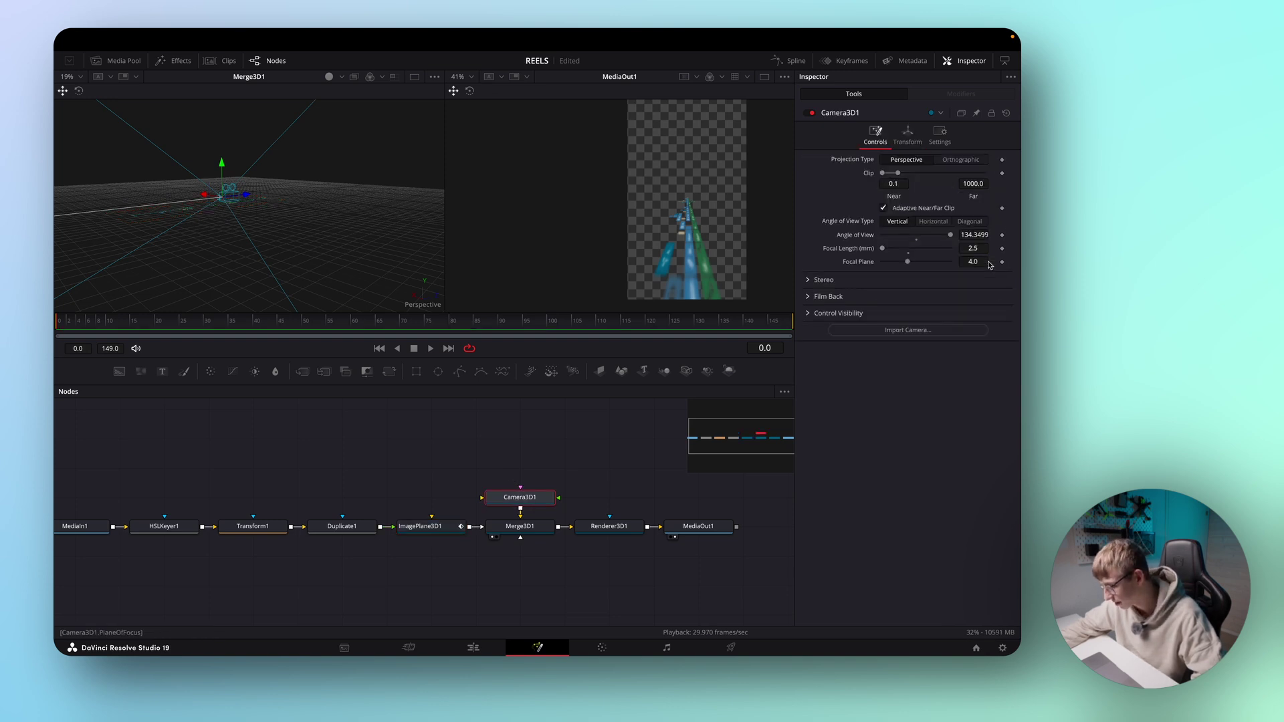
left_click(908, 137)
Step: Trial several Z rolls on Camera3D1, then undo back to 0
left_click_drag(973, 271, 791, 248)
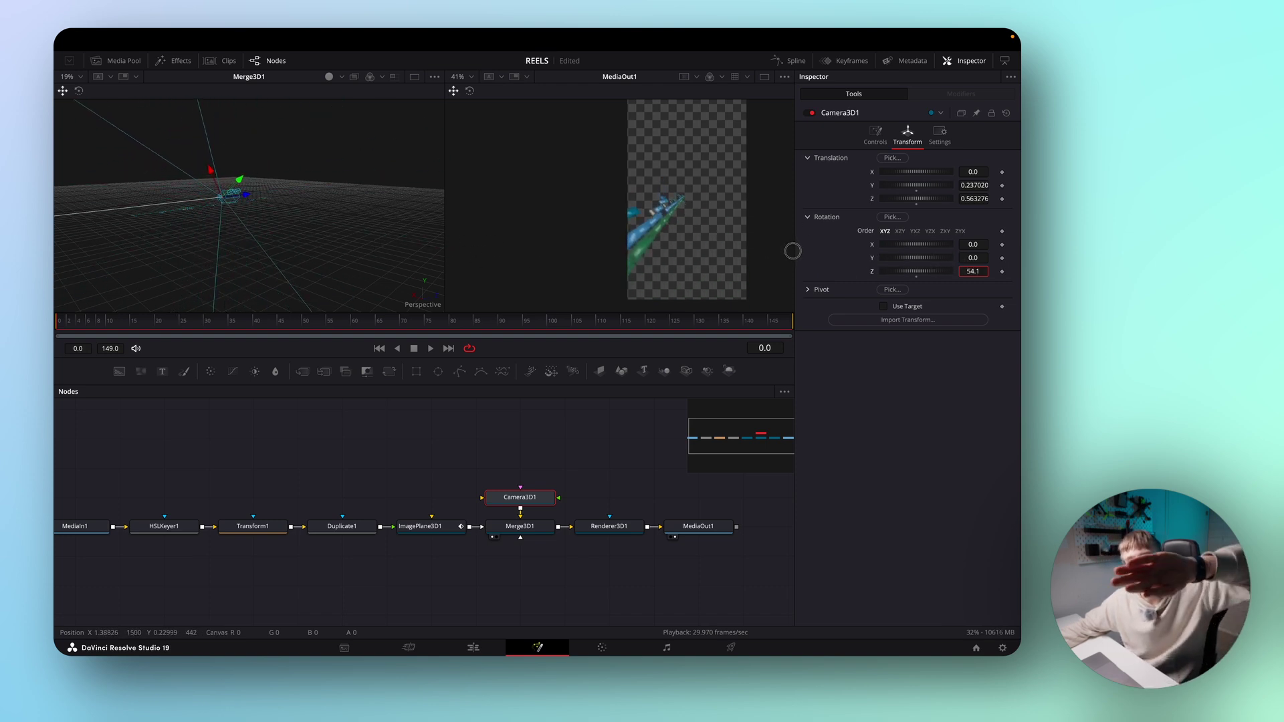
left_click_drag(792, 251, 872, 248)
key("ctrl+z")
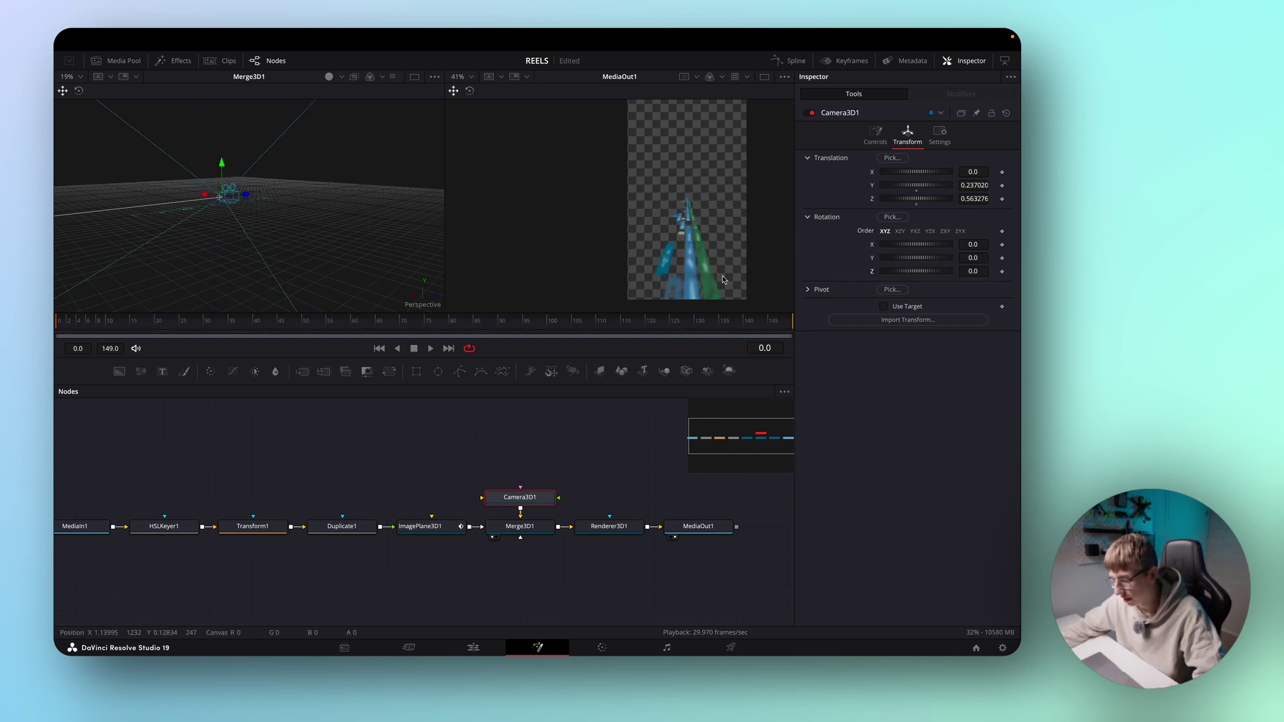
left_click(79, 322)
Step: Keyframe Camera3D1 Rotation Z at 0 on frame 14 and 90 on frame 78
left_click_drag(79, 322, 126, 323)
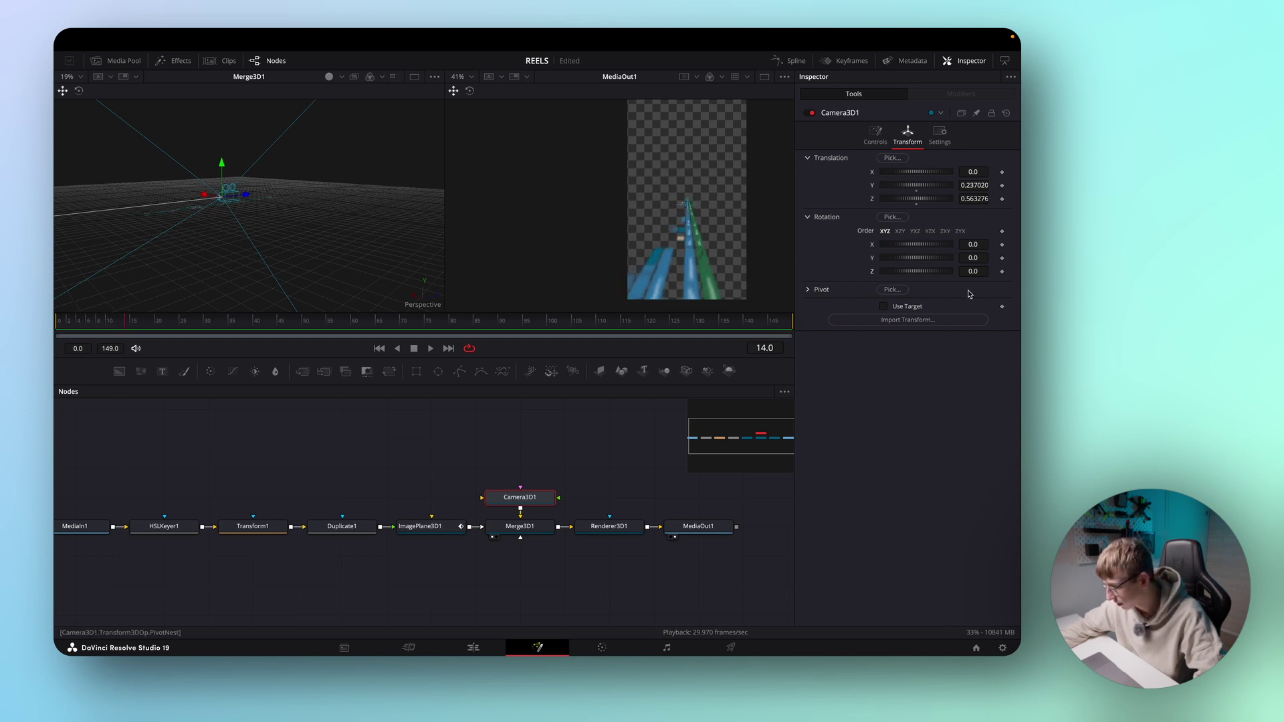
left_click(1003, 272)
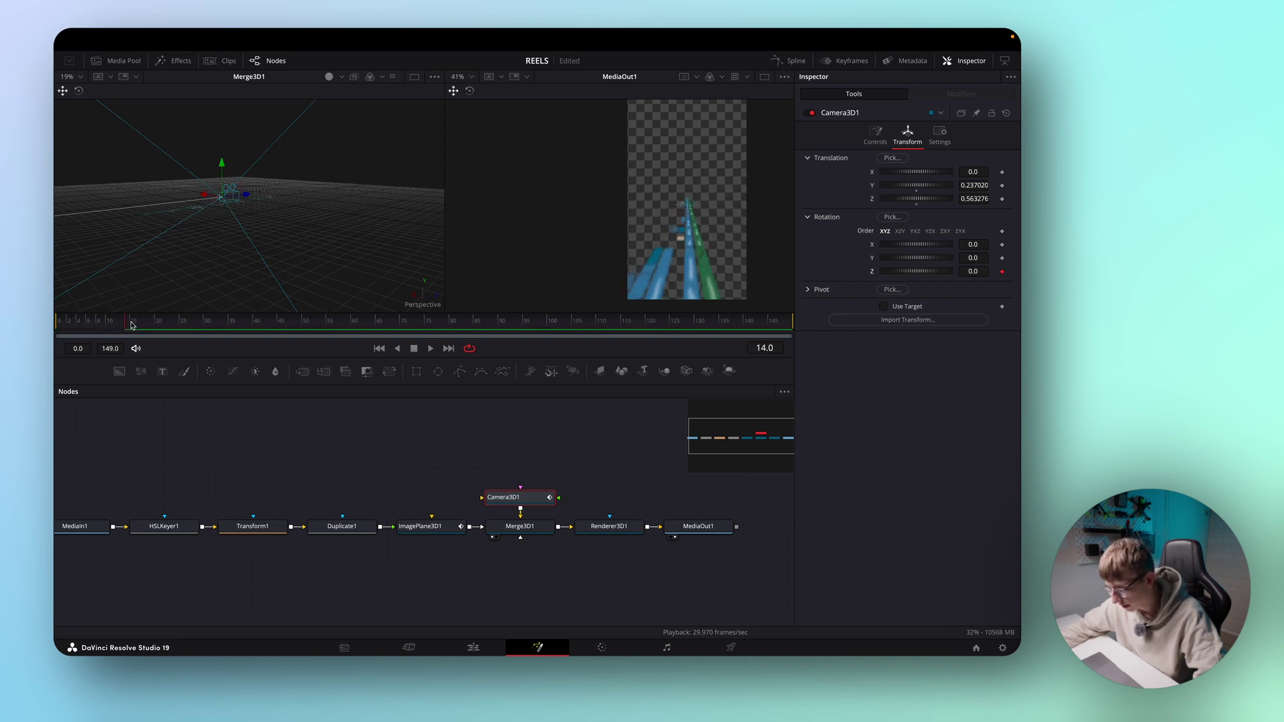
left_click_drag(147, 322, 447, 309)
left_click(1002, 271)
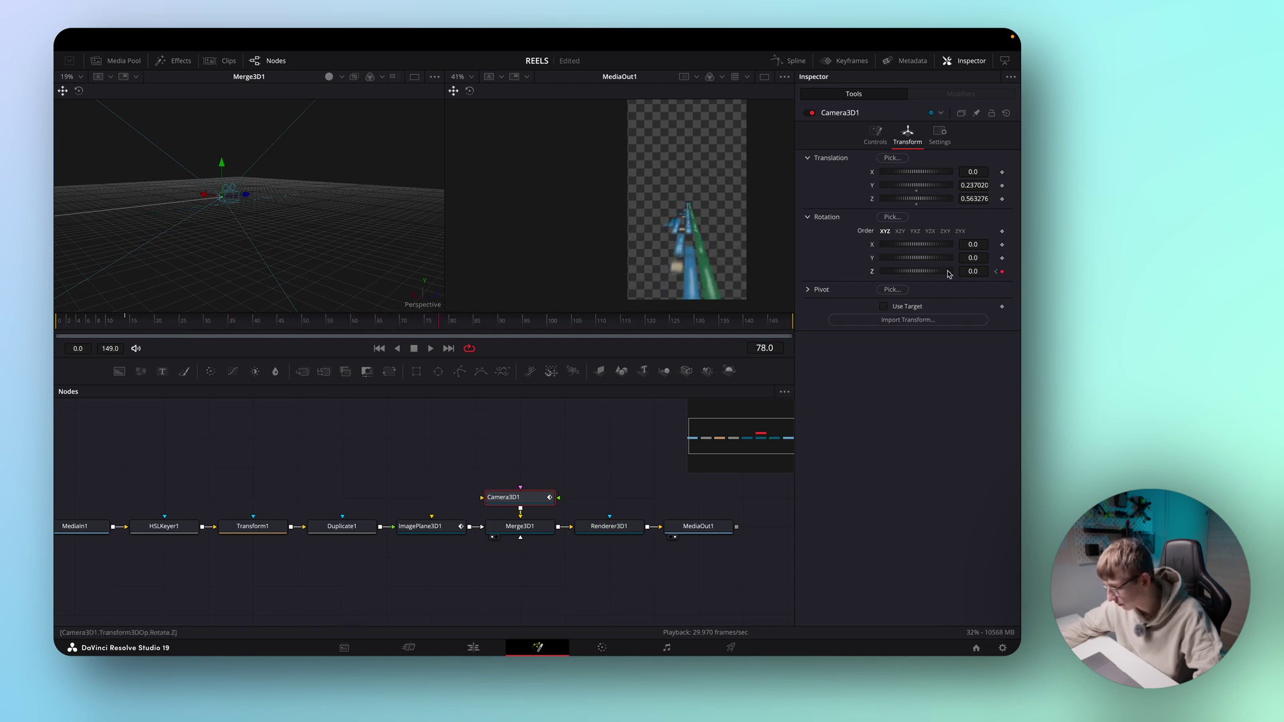
left_click_drag(976, 272, 900, 237)
type("90")
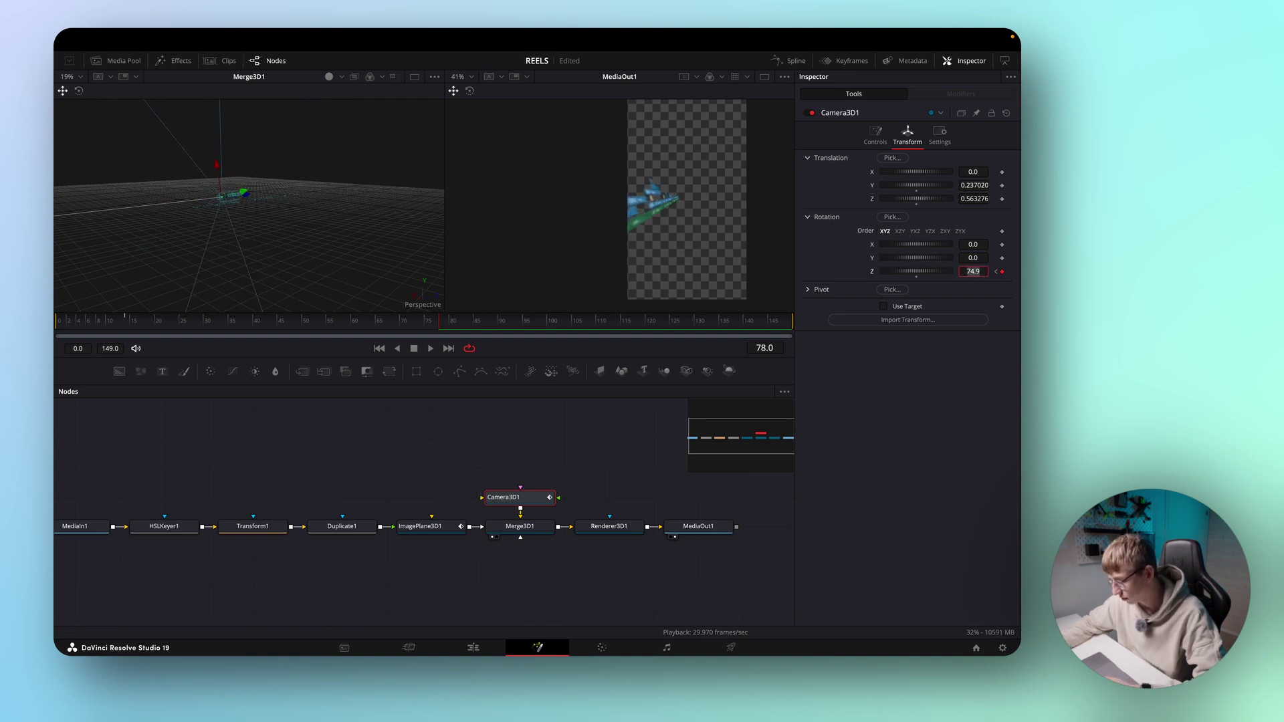
key("Return")
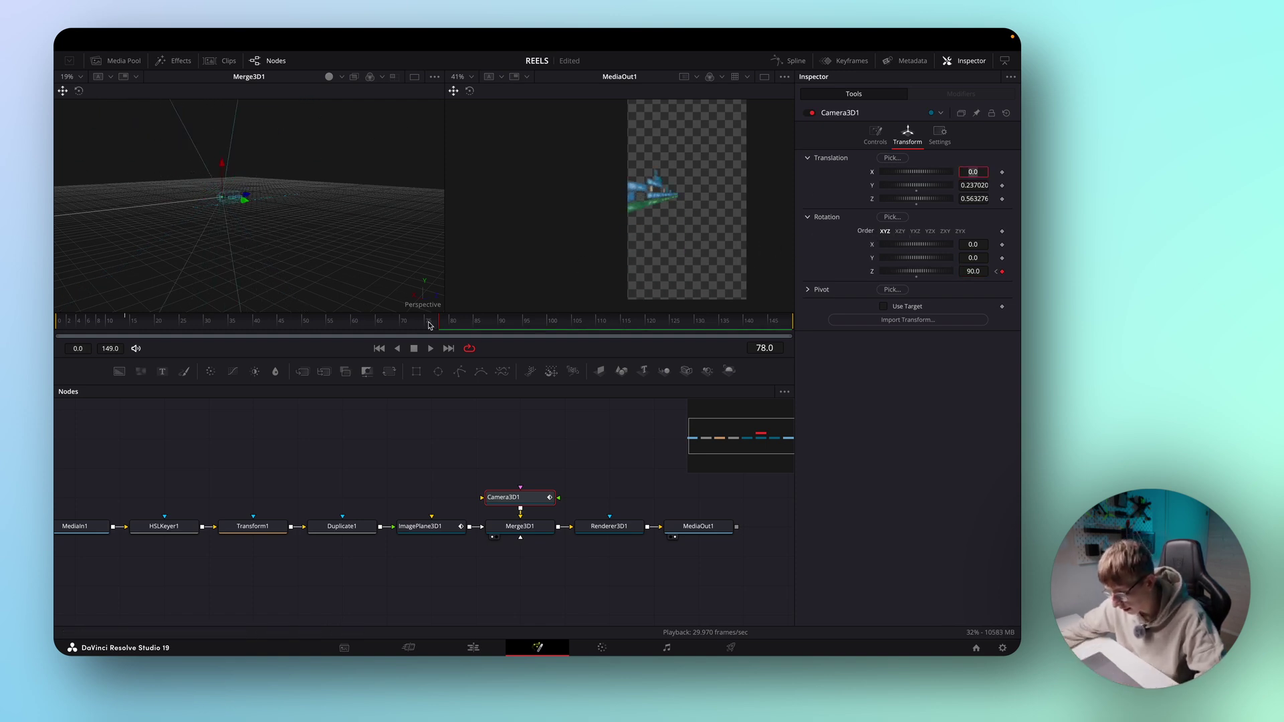
Step: Play back from frame 0 and scrub to around frame 55 to review the roll
left_click_drag(429, 325, 55, 371)
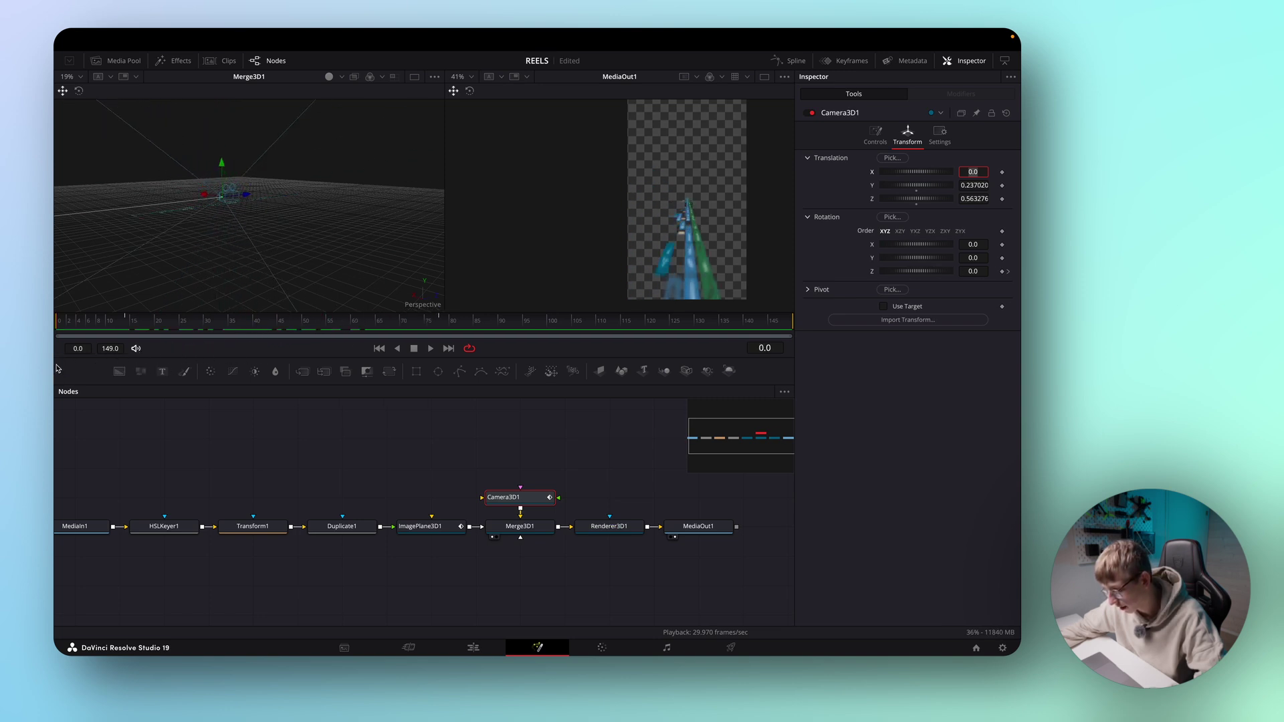
left_click(430, 349)
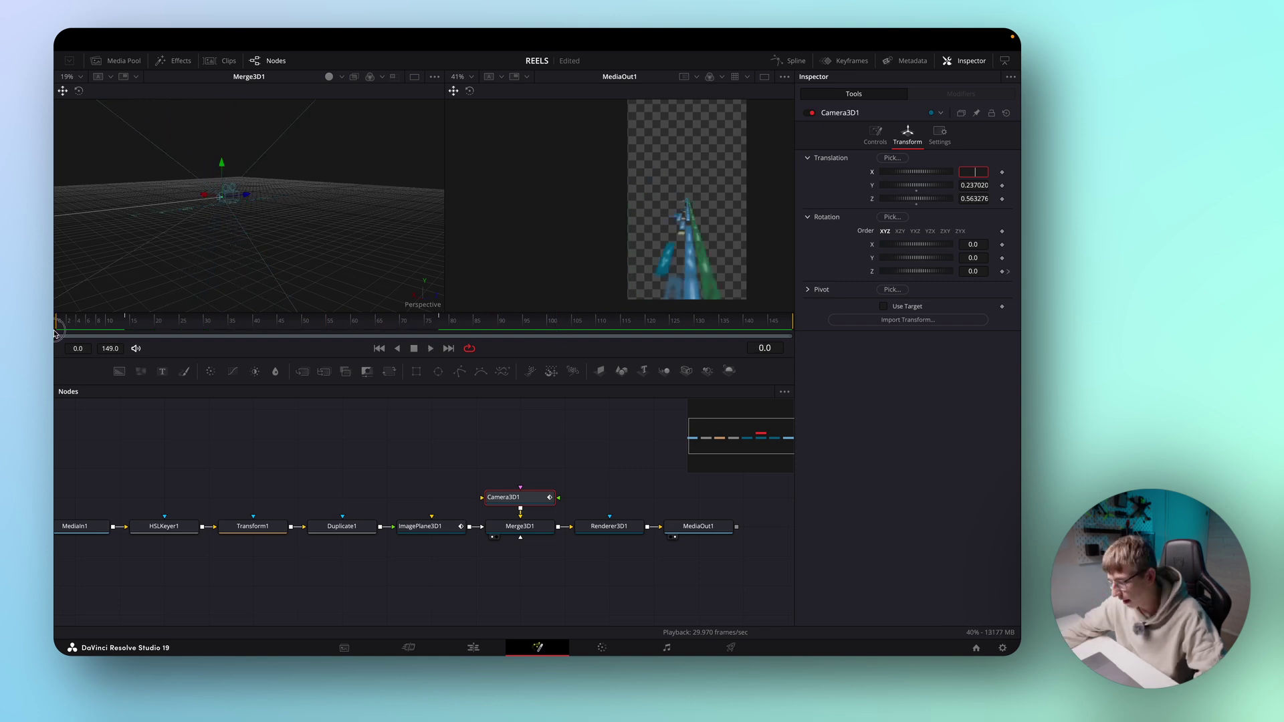
left_click_drag(114, 323, 407, 320)
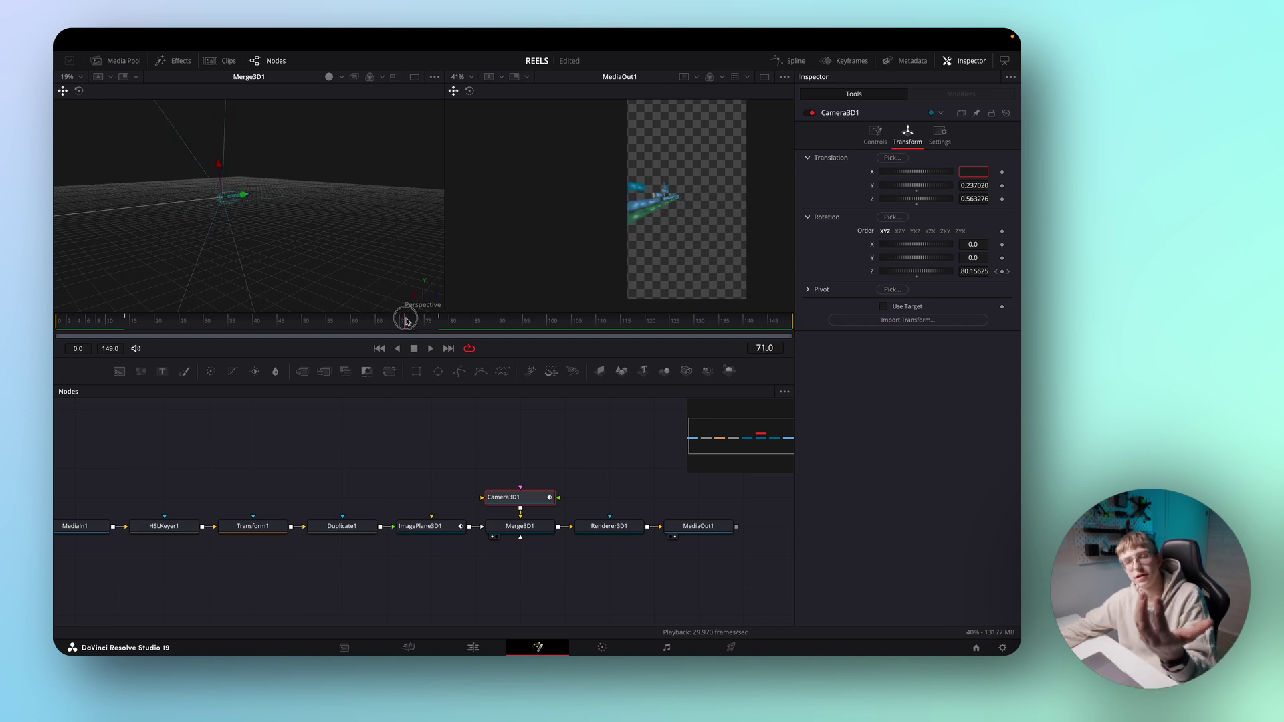
Step: Review the roll near frame 75 and try different Y rotations on the camera
left_click_drag(408, 325, 468, 331)
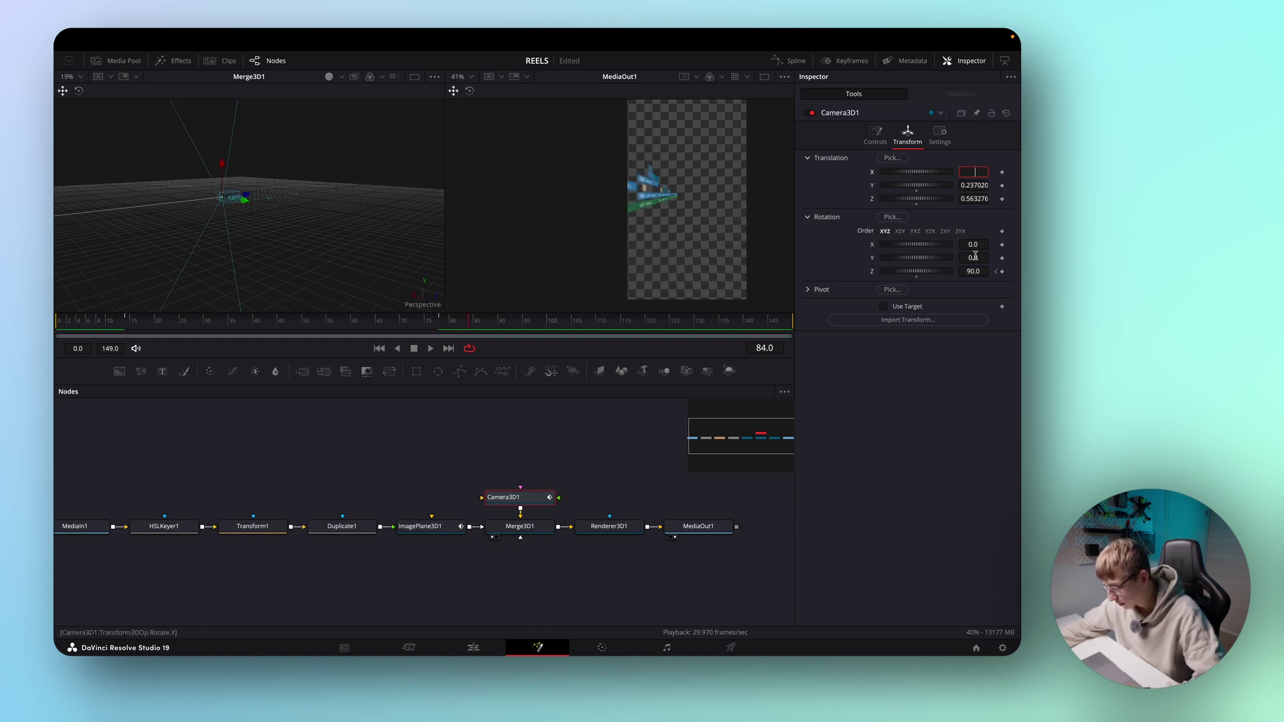
left_click_drag(975, 257, 508, 220)
left_click_drag(973, 260, 139, 247)
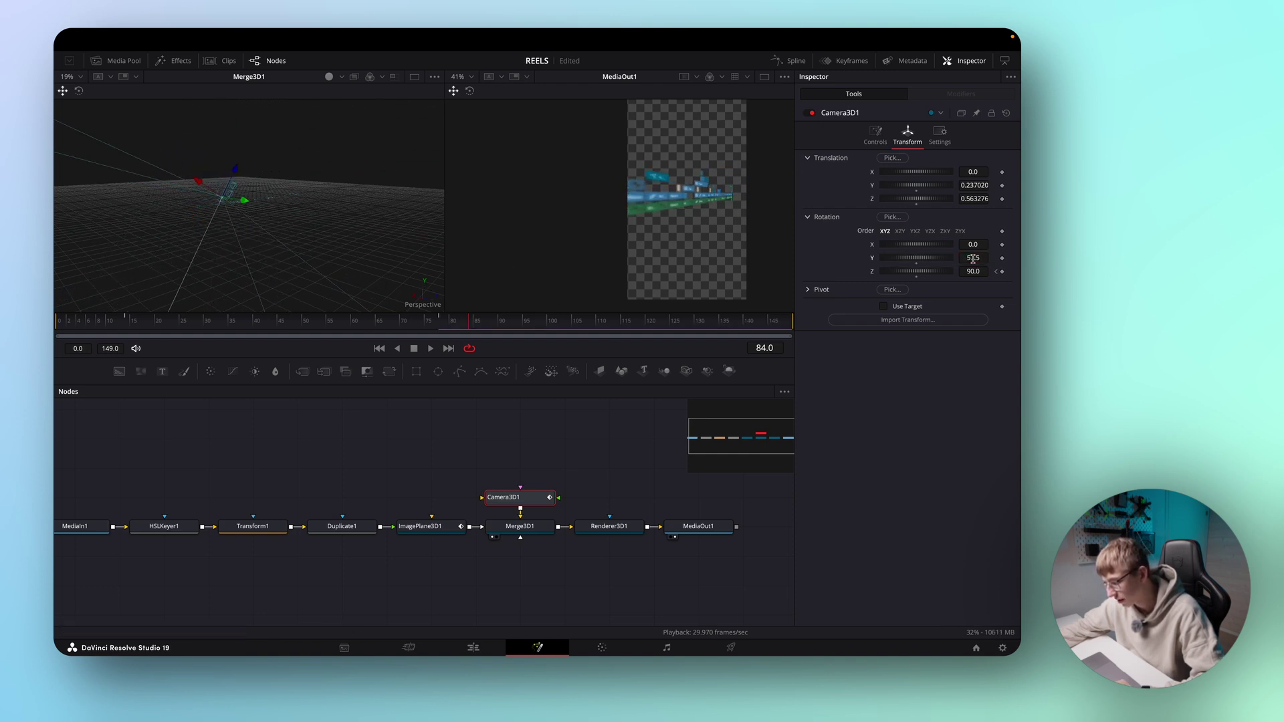
left_click_drag(450, 316, 605, 318)
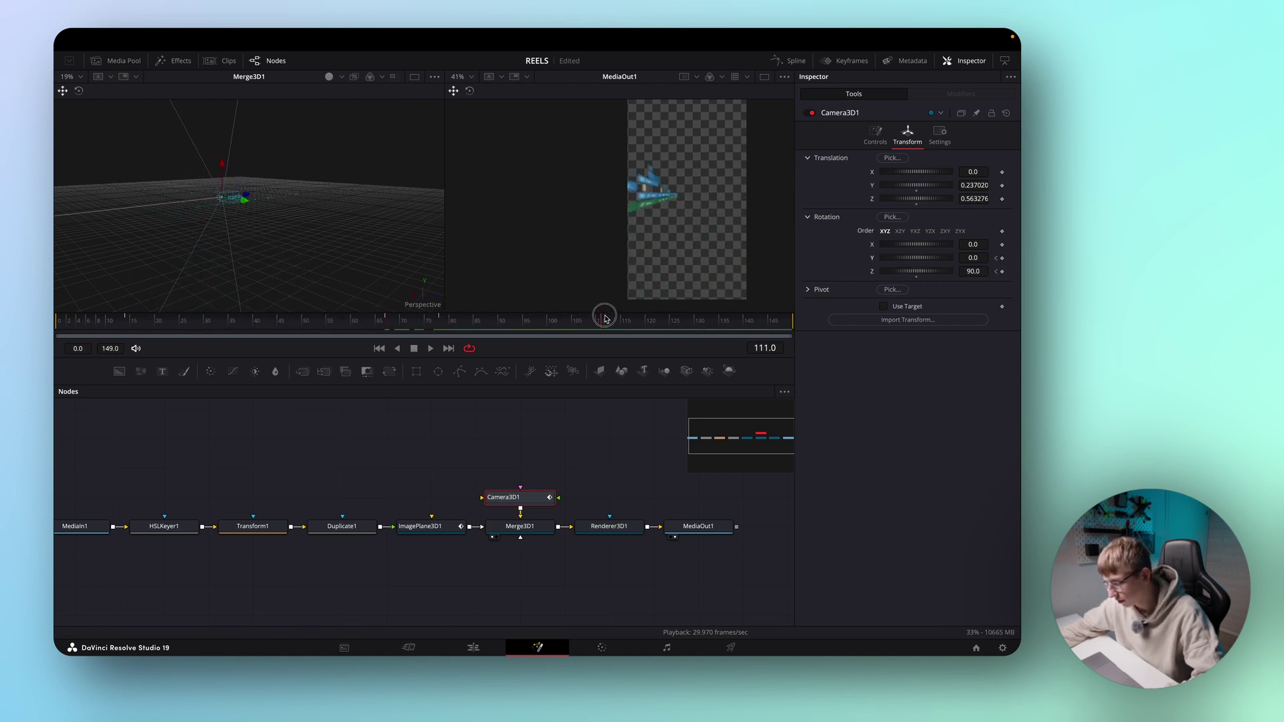
Step: At frame 83, keyframe Camera3D1 Rotation Y at about 173 and preview the turn
left_click_drag(469, 320, 465, 319)
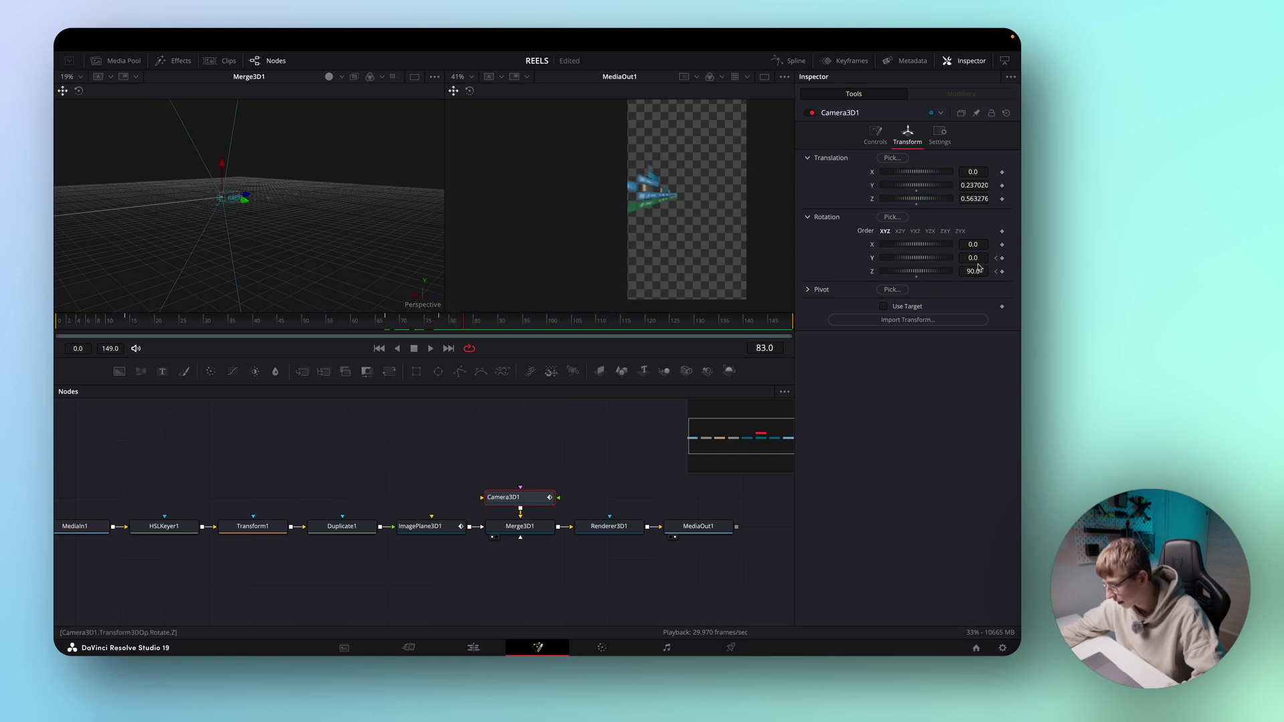
left_click_drag(972, 258, 949, 237)
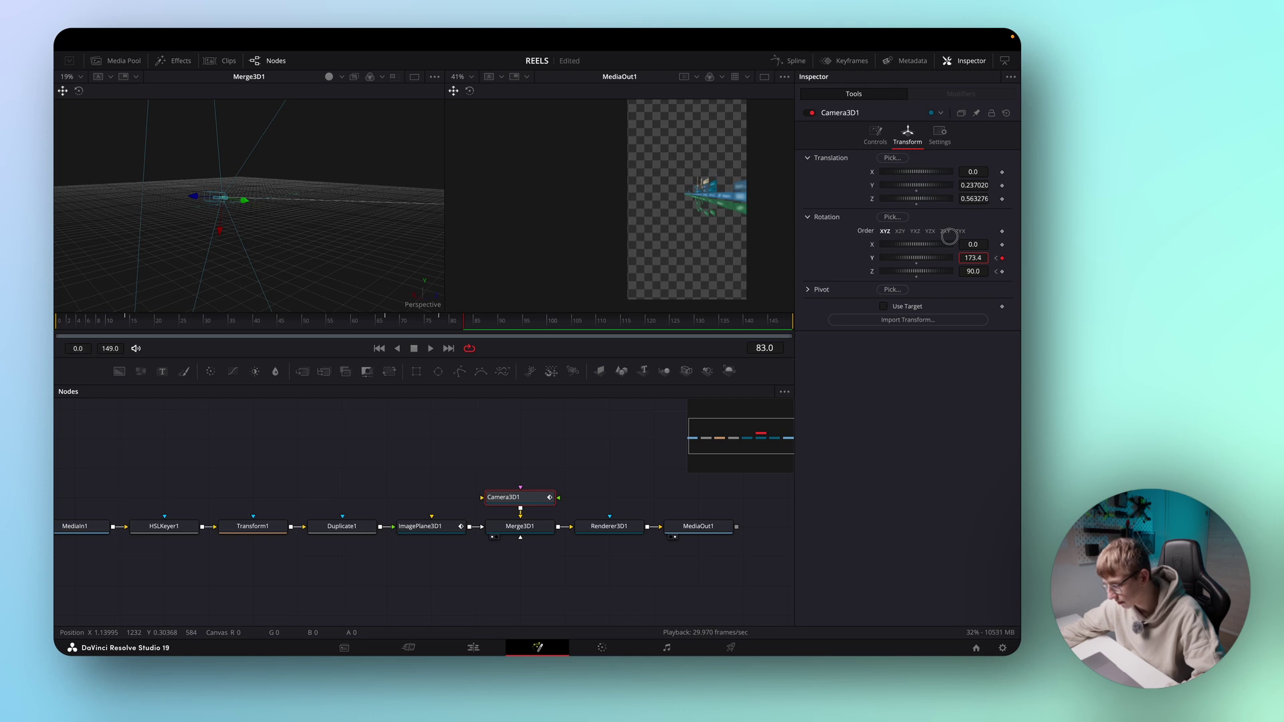
key("space")
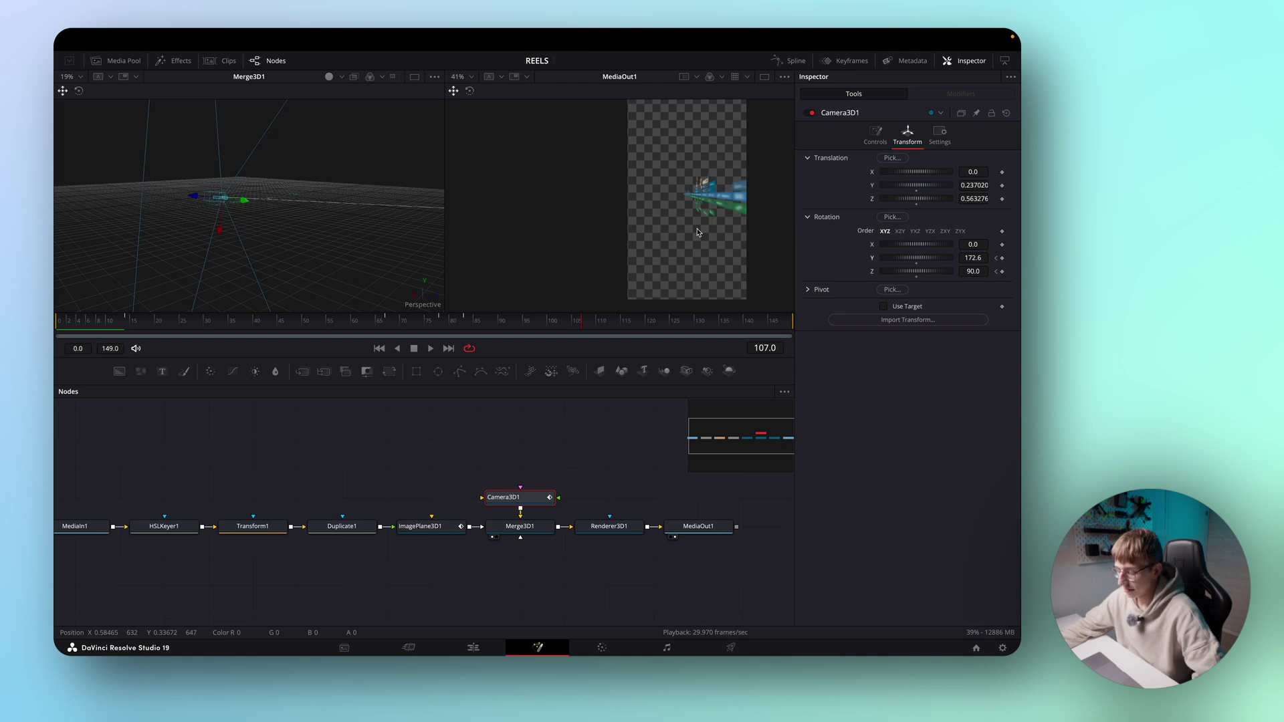
left_click(793, 64)
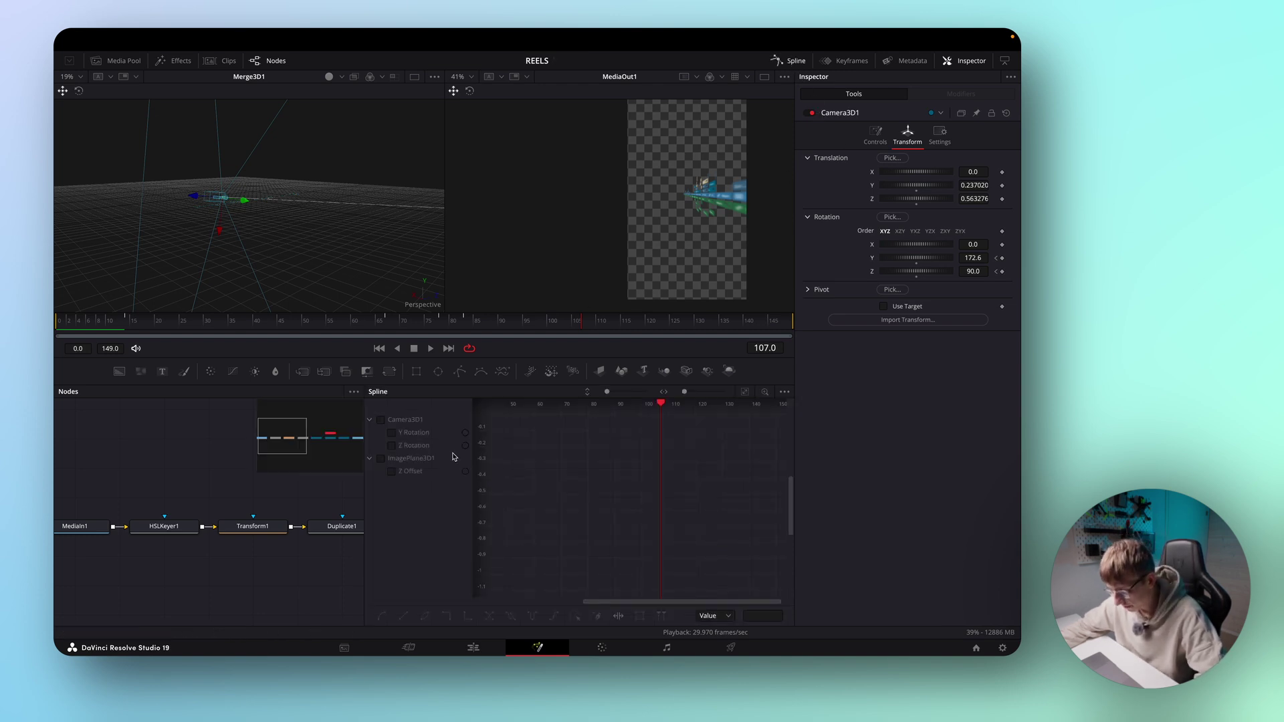
Step: Show the Y and Z Rotation curves and smooth all their keyframes into eases
left_click(391, 433)
left_click(391, 445)
left_click(746, 393)
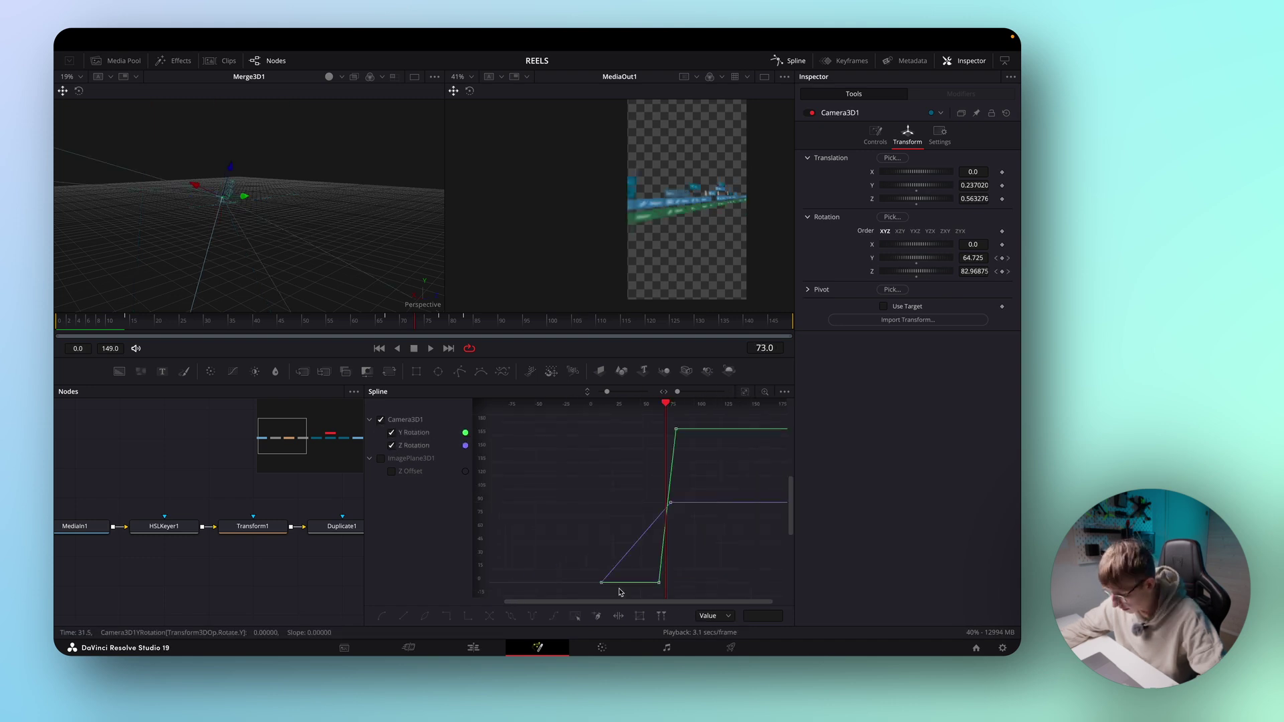
left_click_drag(592, 591, 719, 428)
key("shift+s")
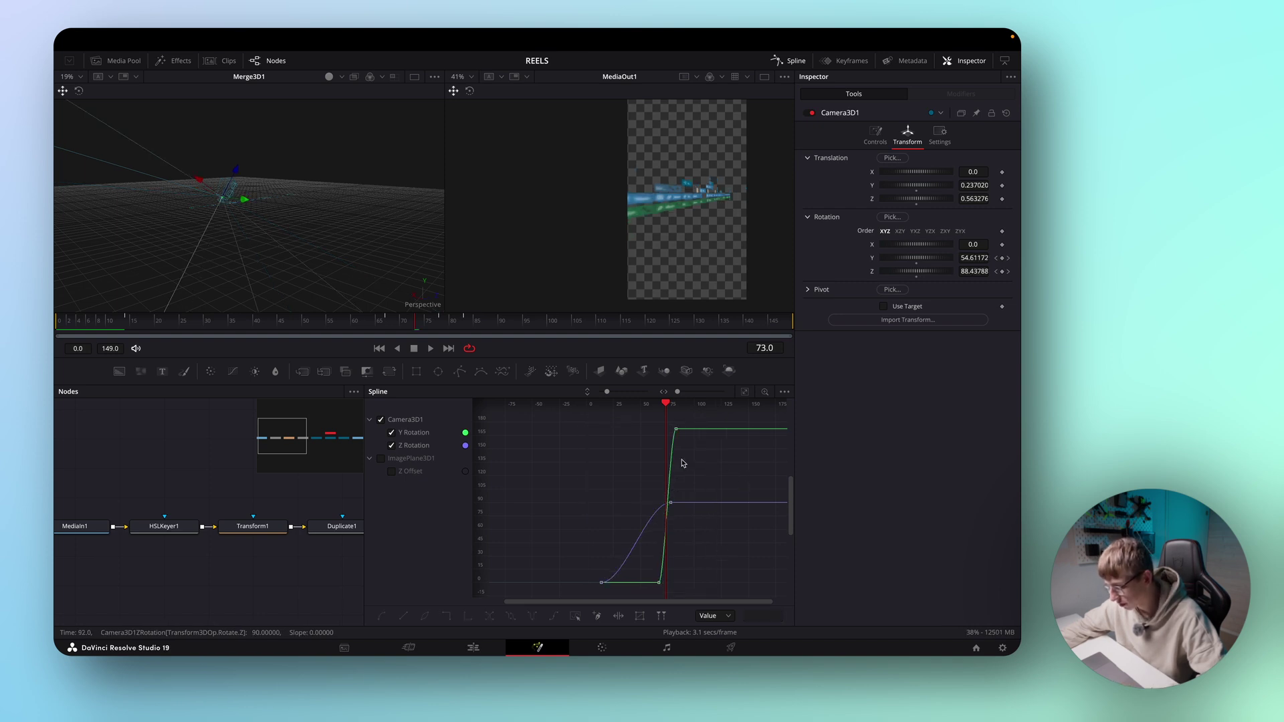
Step: Return to frame 0, zoom into the curves, and hide the Y Rotation curve
left_click_drag(666, 406, 560, 439)
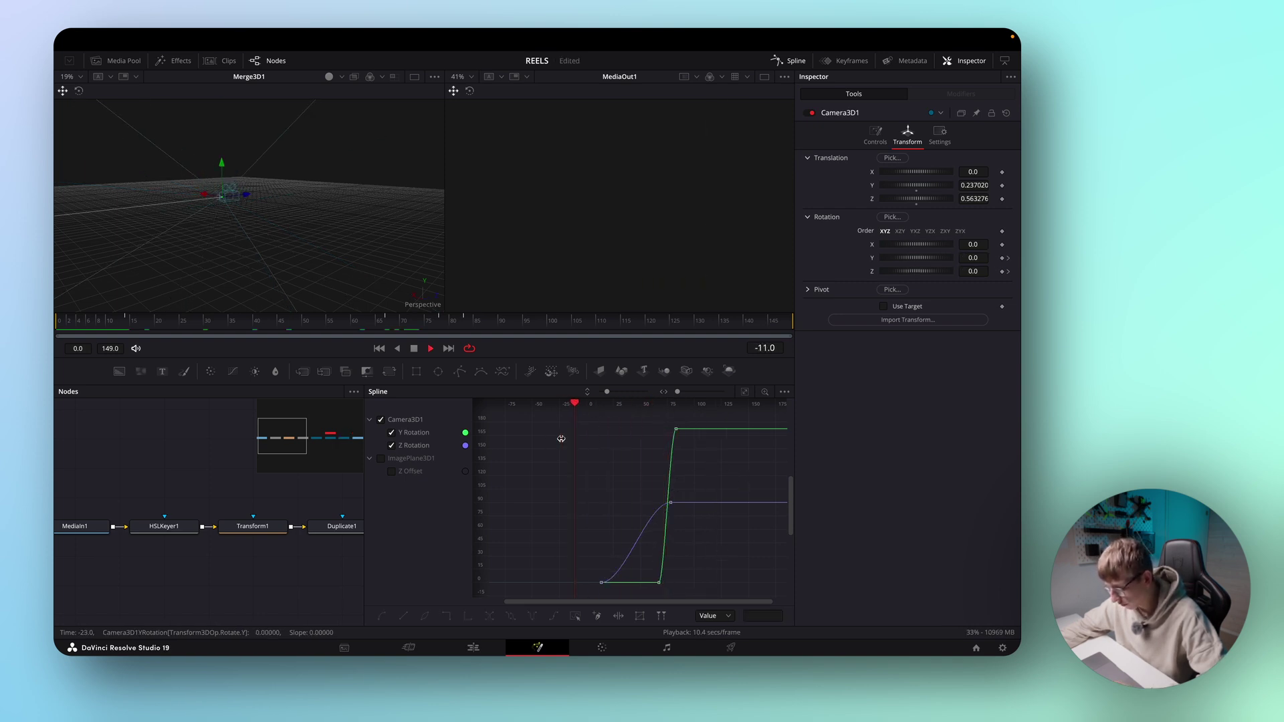
key("space")
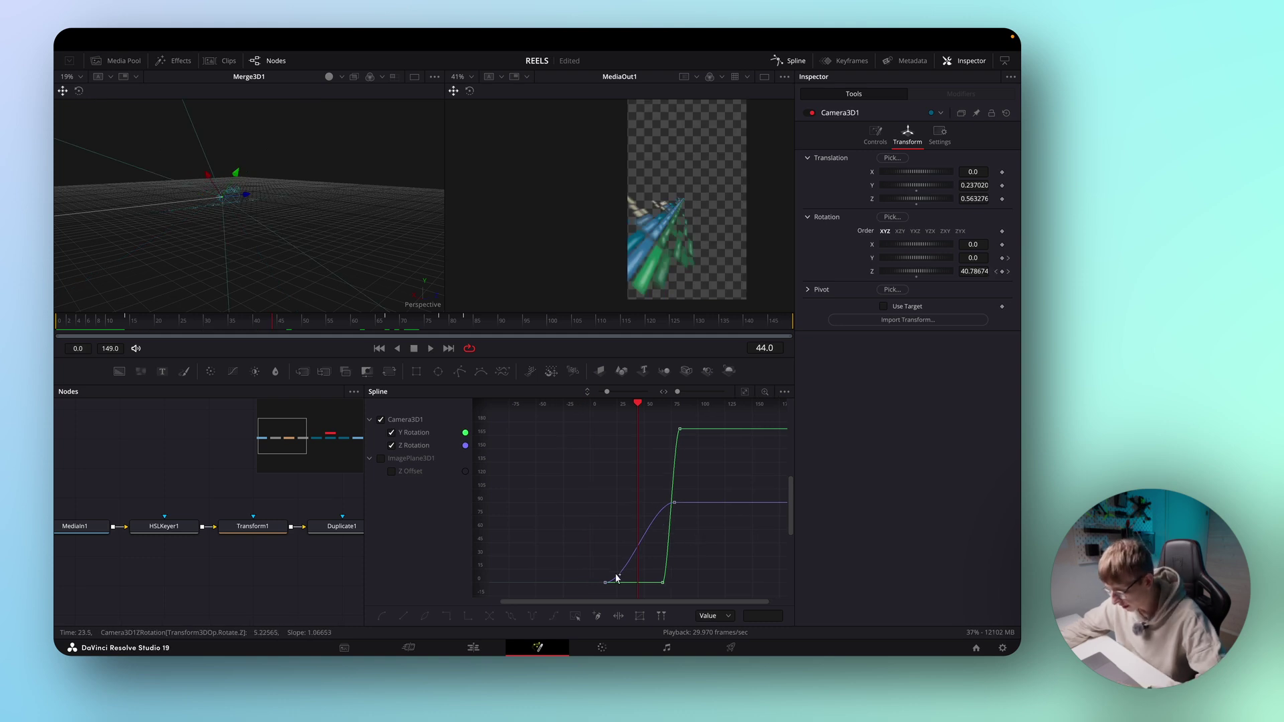
left_click_drag(638, 403, 589, 405)
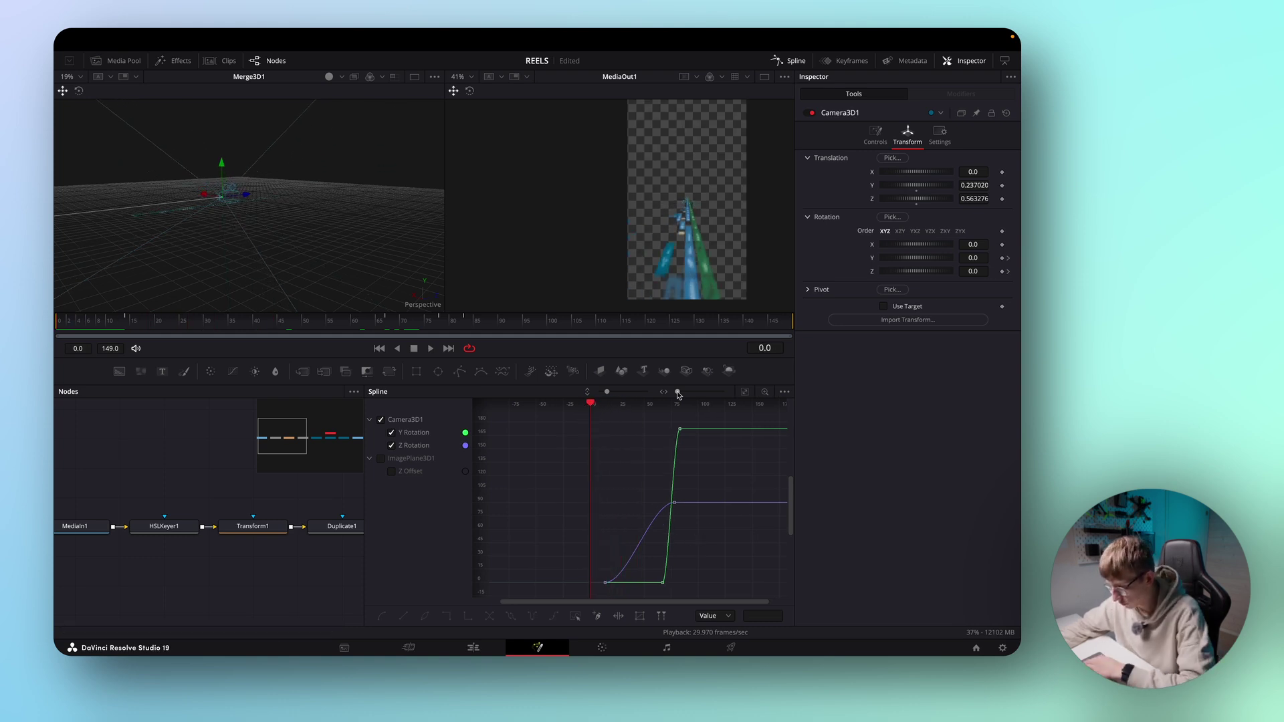
left_click_drag(675, 394, 680, 394)
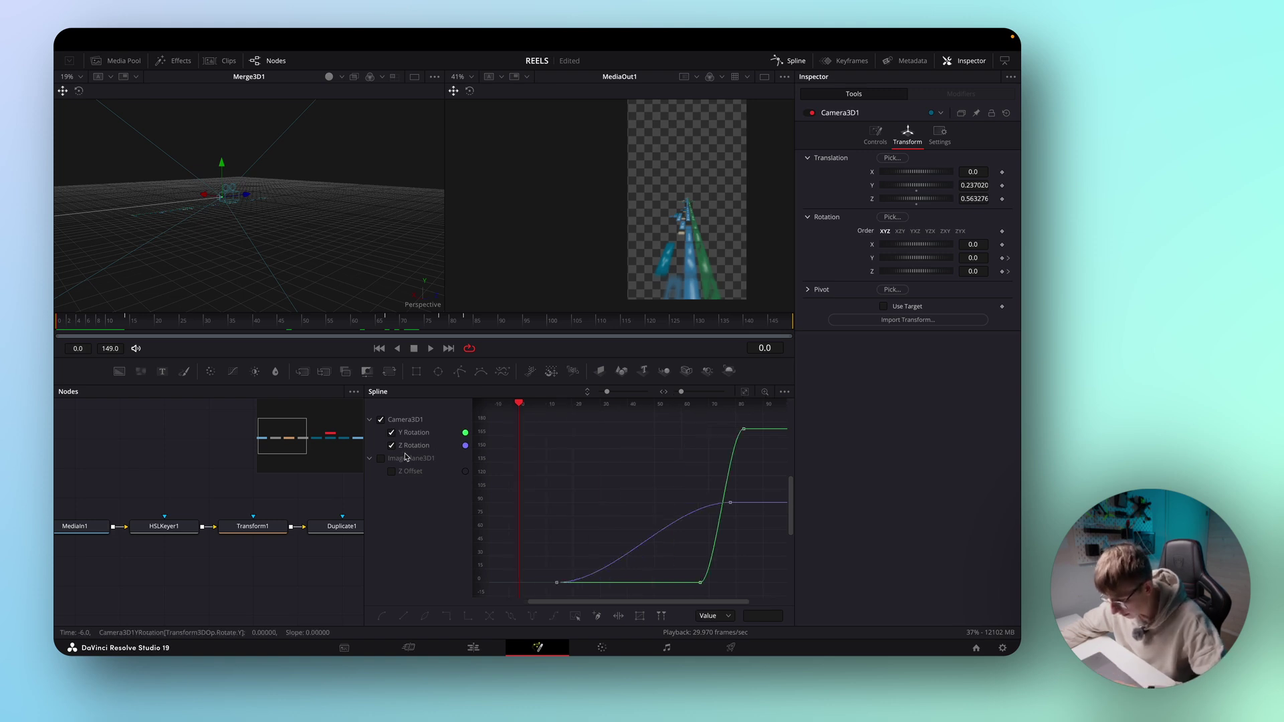
left_click(391, 433)
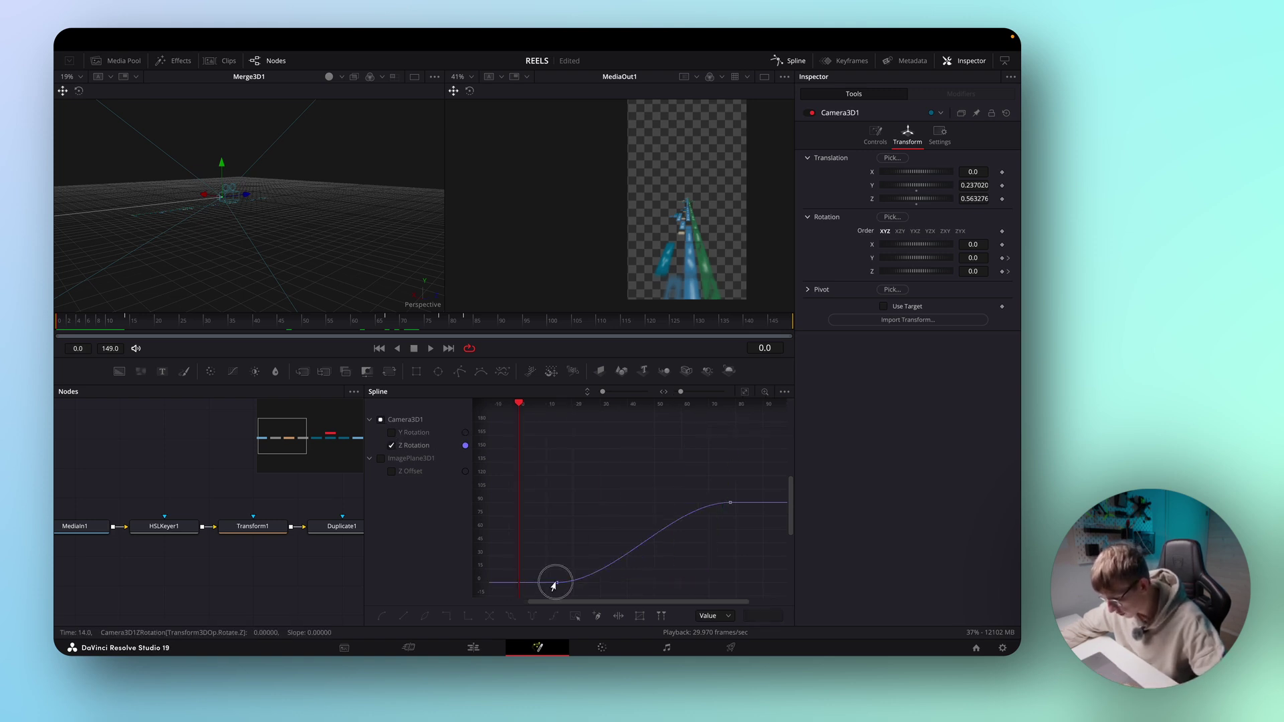
Step: Move the Z roll keyframes to frames 1 and about 50, then preview the eased roll
left_click_drag(554, 583, 518, 589)
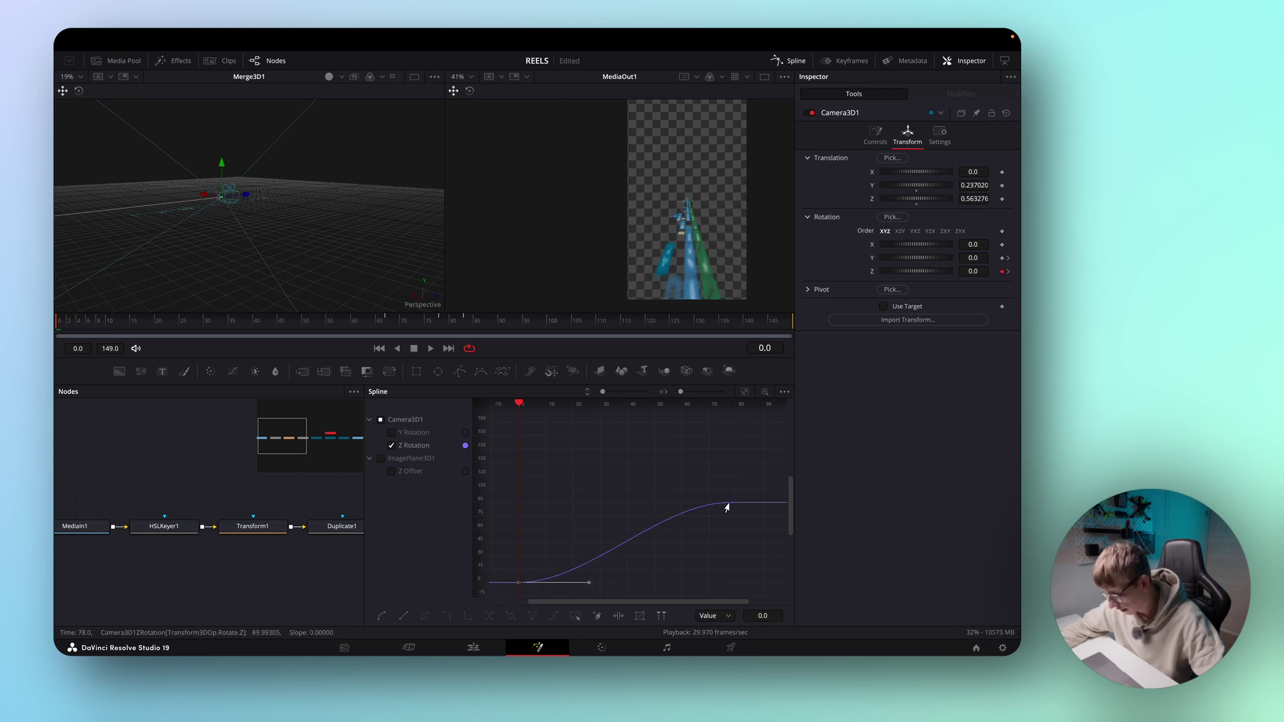
left_click_drag(728, 507, 656, 516)
key("space")
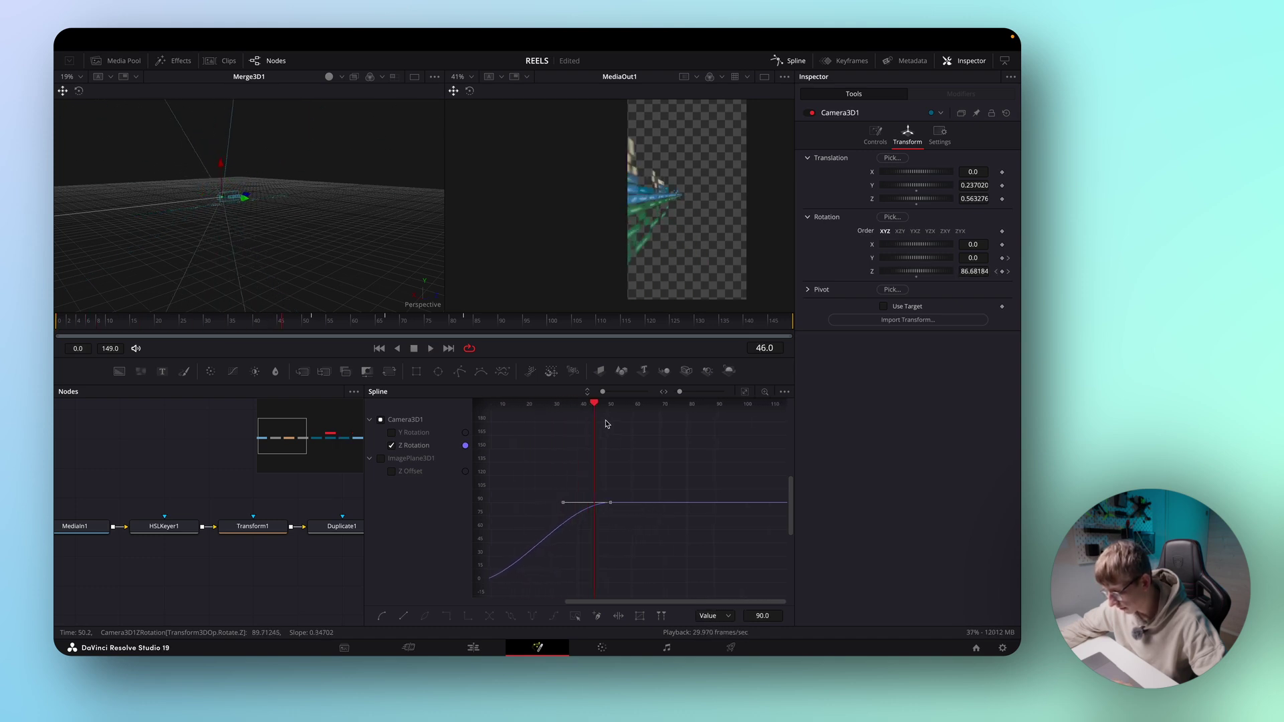
left_click_drag(595, 406, 516, 467)
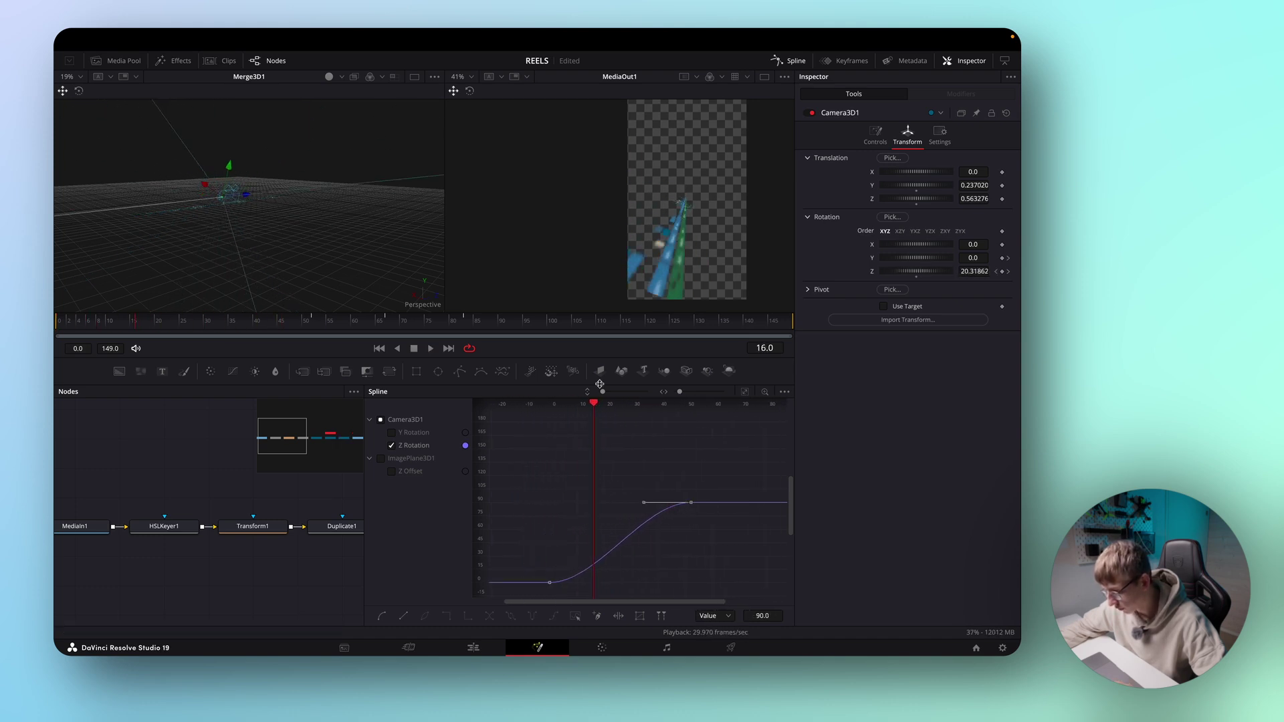
key("space")
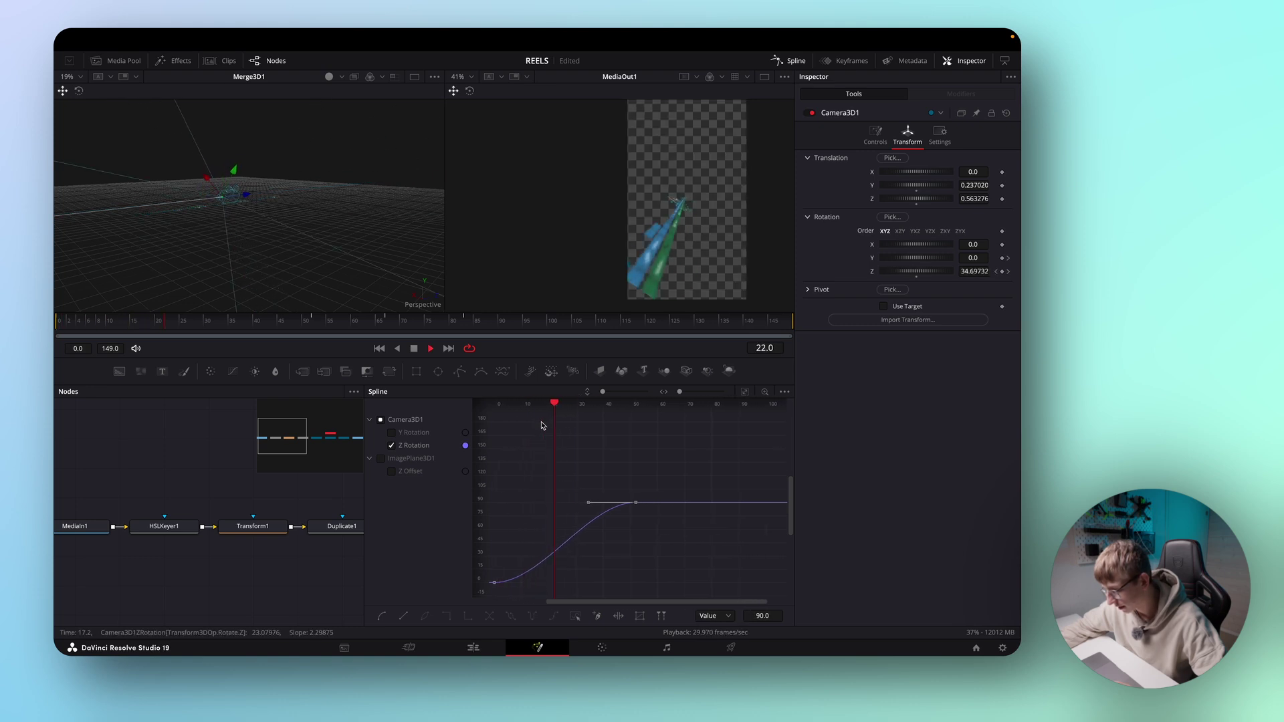
key("space")
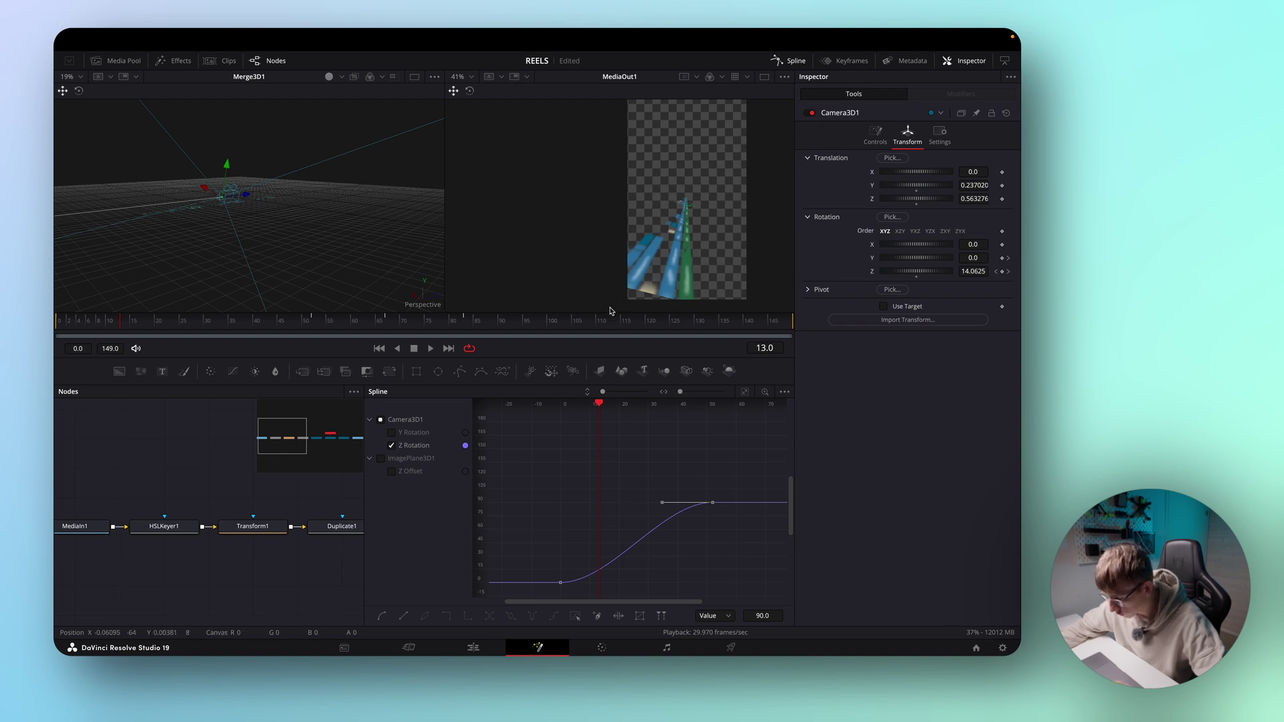
Step: Lift Camera3D1 Translation Y to about 0.267 and play back the rolling fly-through
scroll(300, 535, "right", 5)
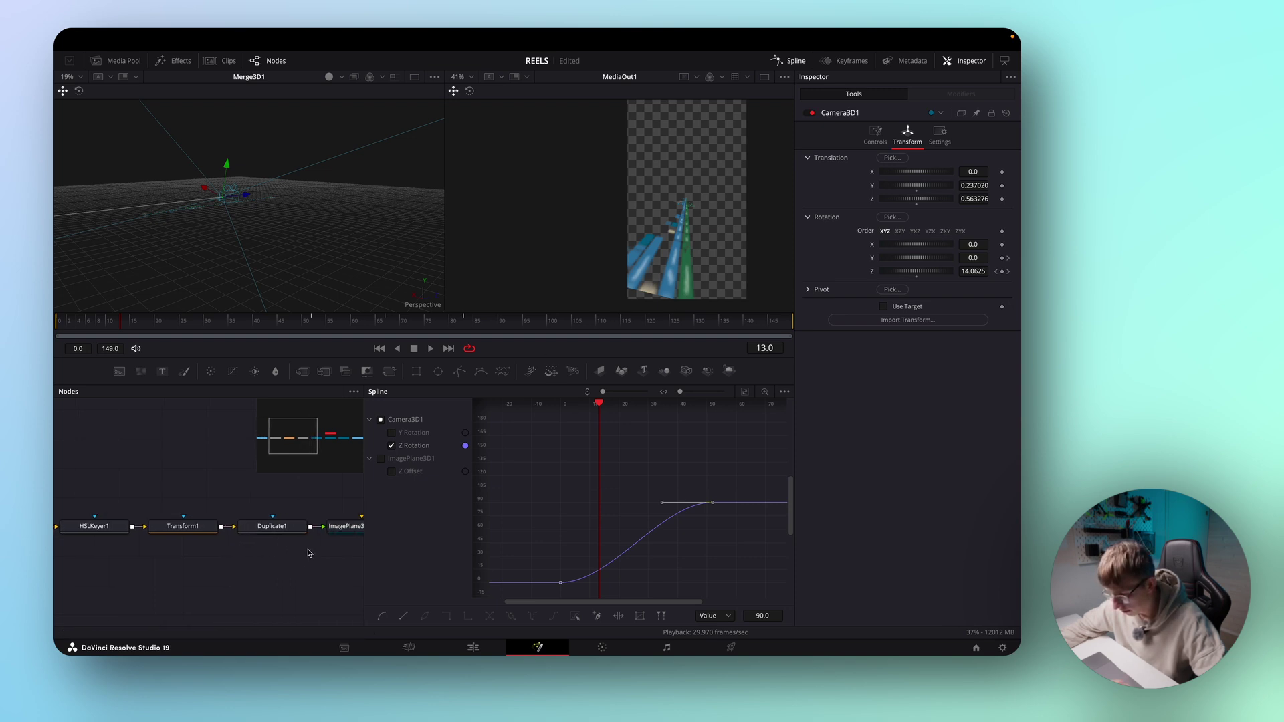
scroll(297, 544, "right", 3)
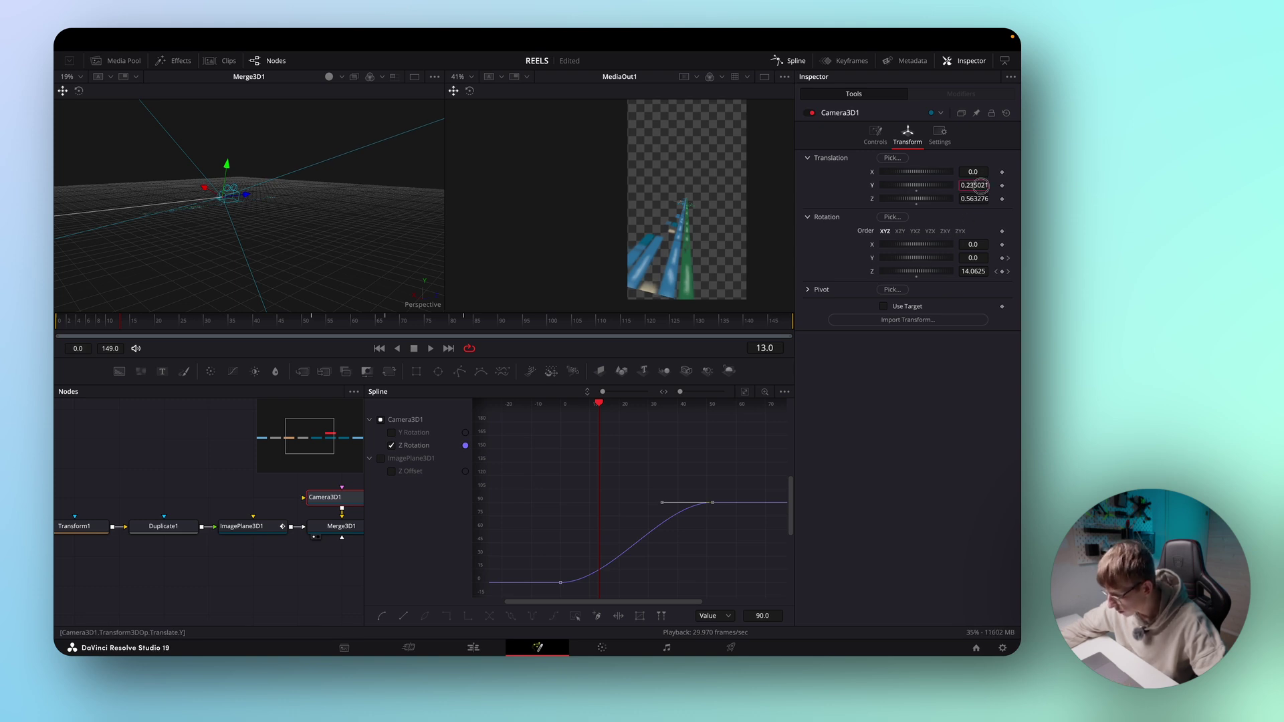
left_click_drag(980, 186, 990, 185)
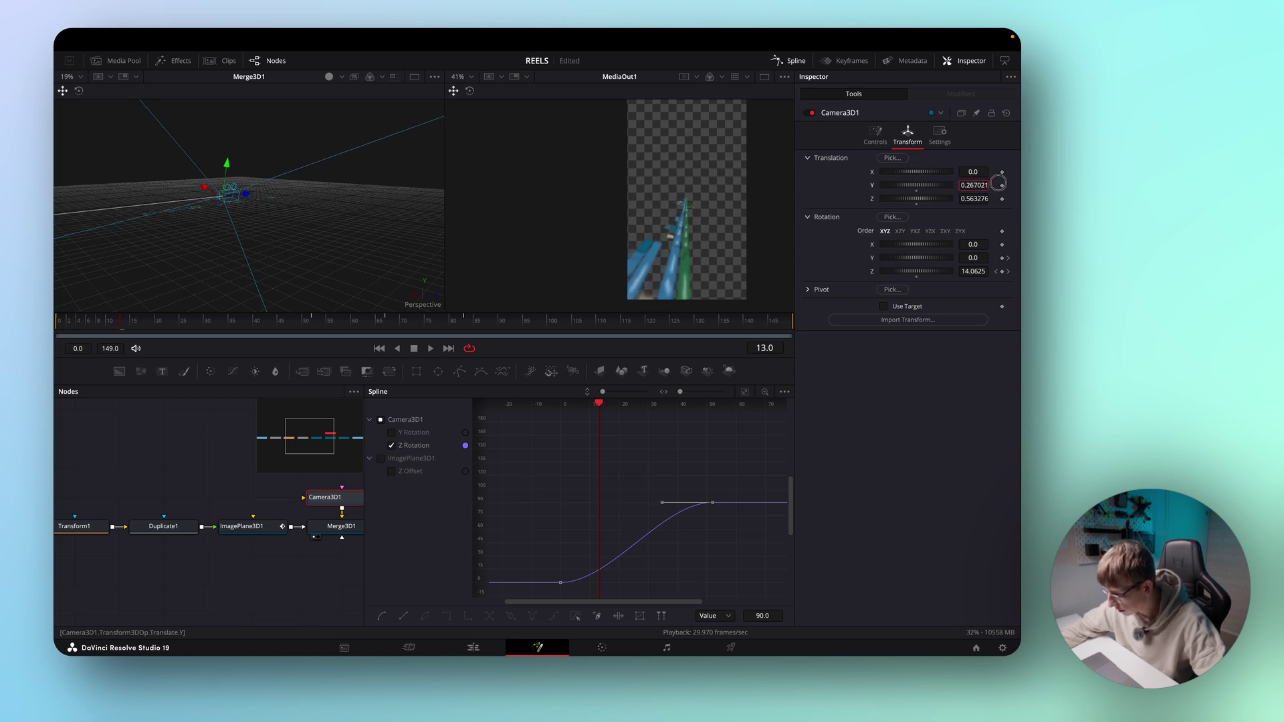
left_click_drag(601, 405, 572, 442)
key("space")
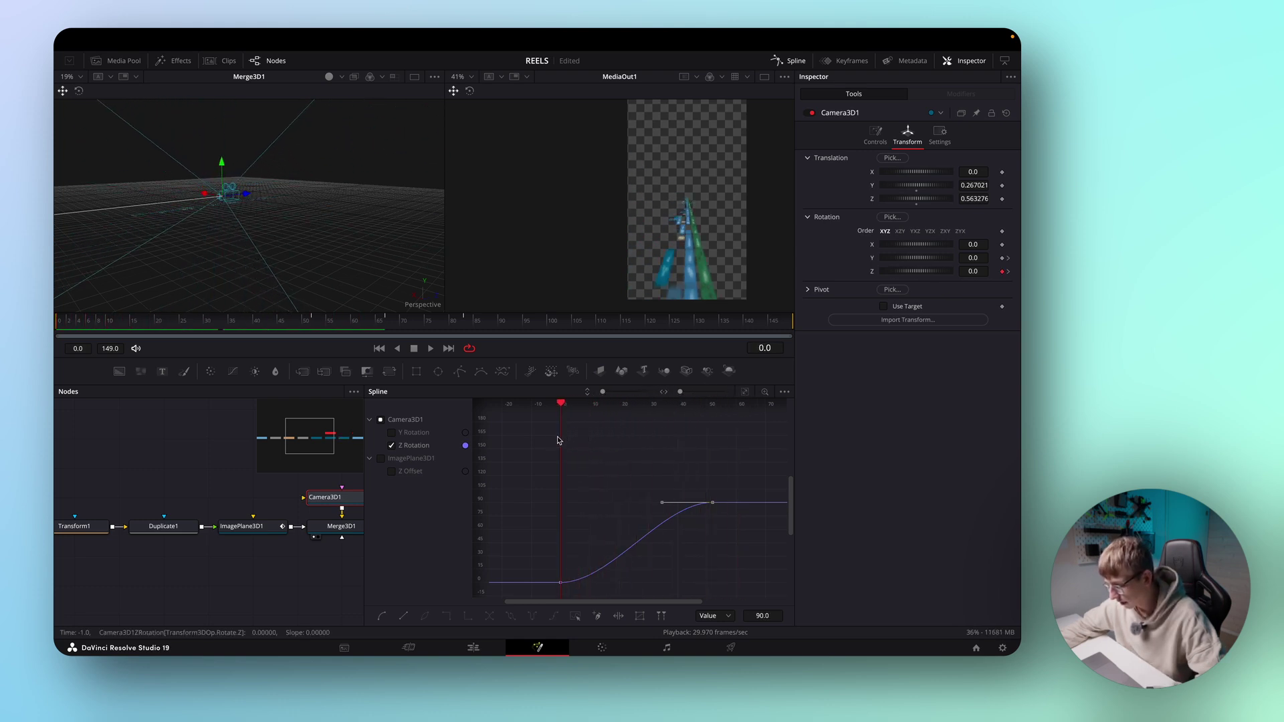
Step: Move the Y Rotation keyframes so the spin starts at frame 23 and peaks around frame 66
key("space")
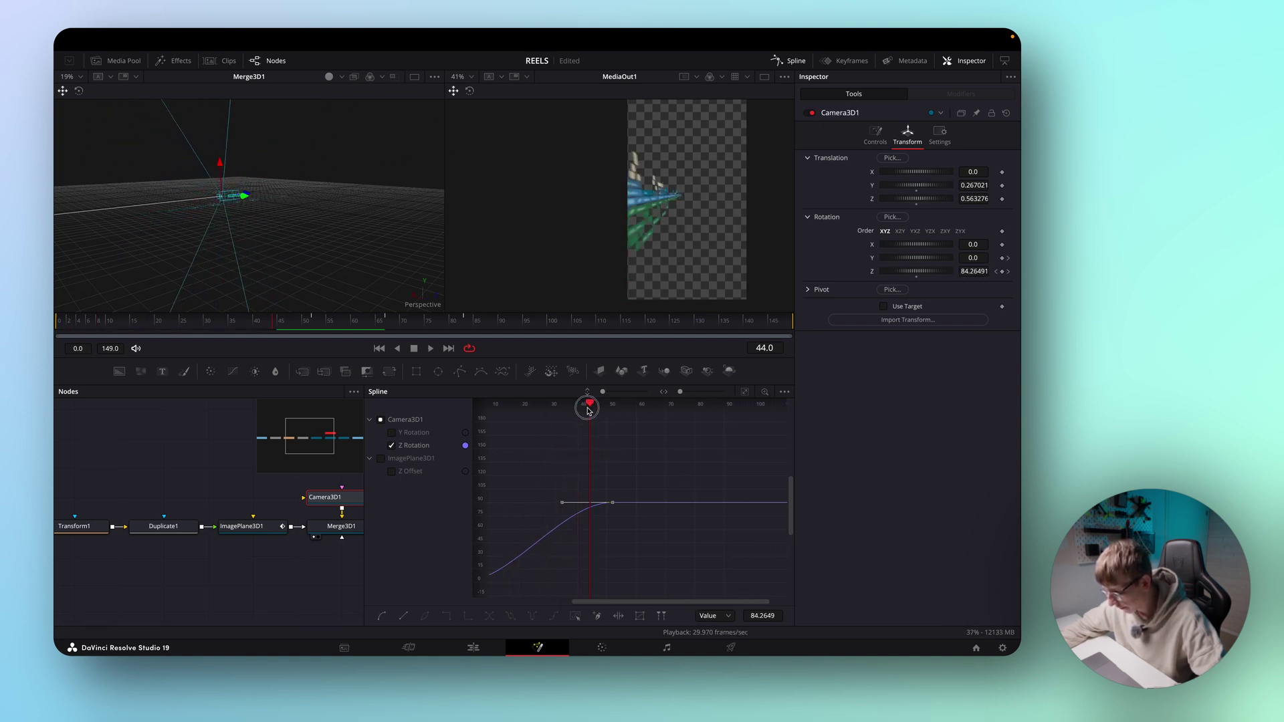
left_click_drag(587, 409, 527, 434)
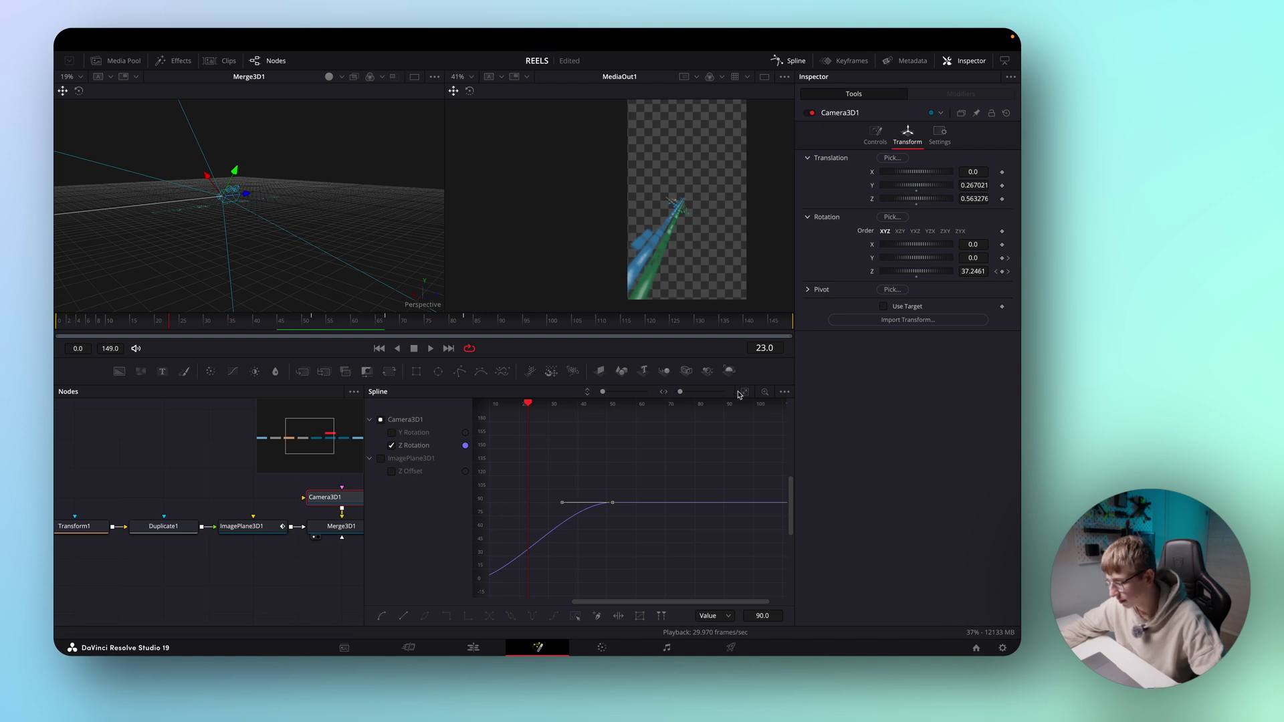
left_click(392, 432)
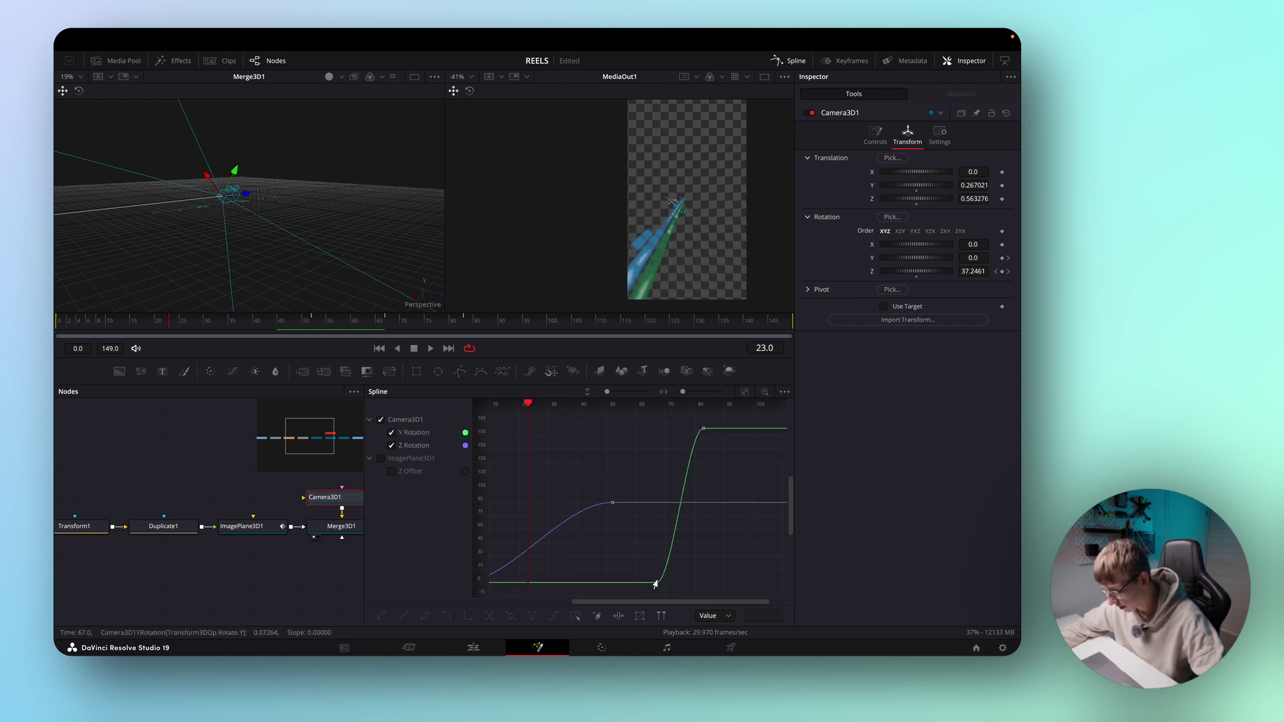
left_click_drag(655, 587, 525, 588)
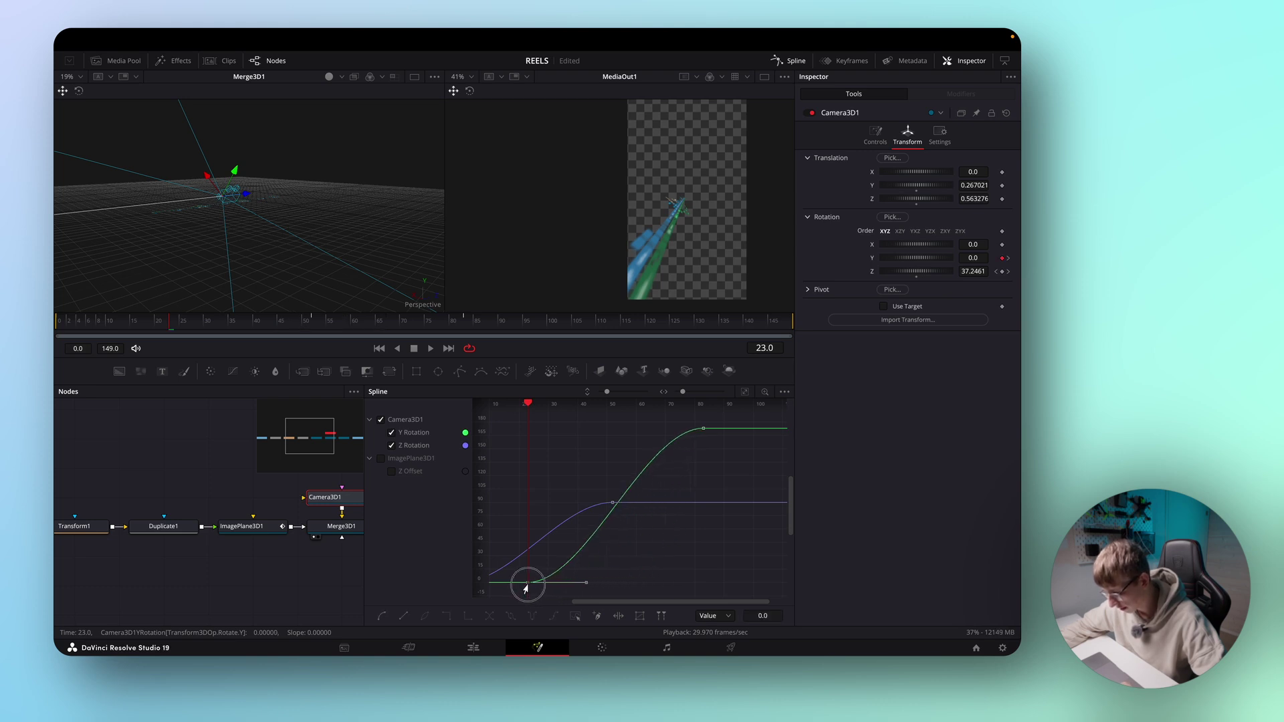
left_click_drag(701, 434, 657, 431)
key("space")
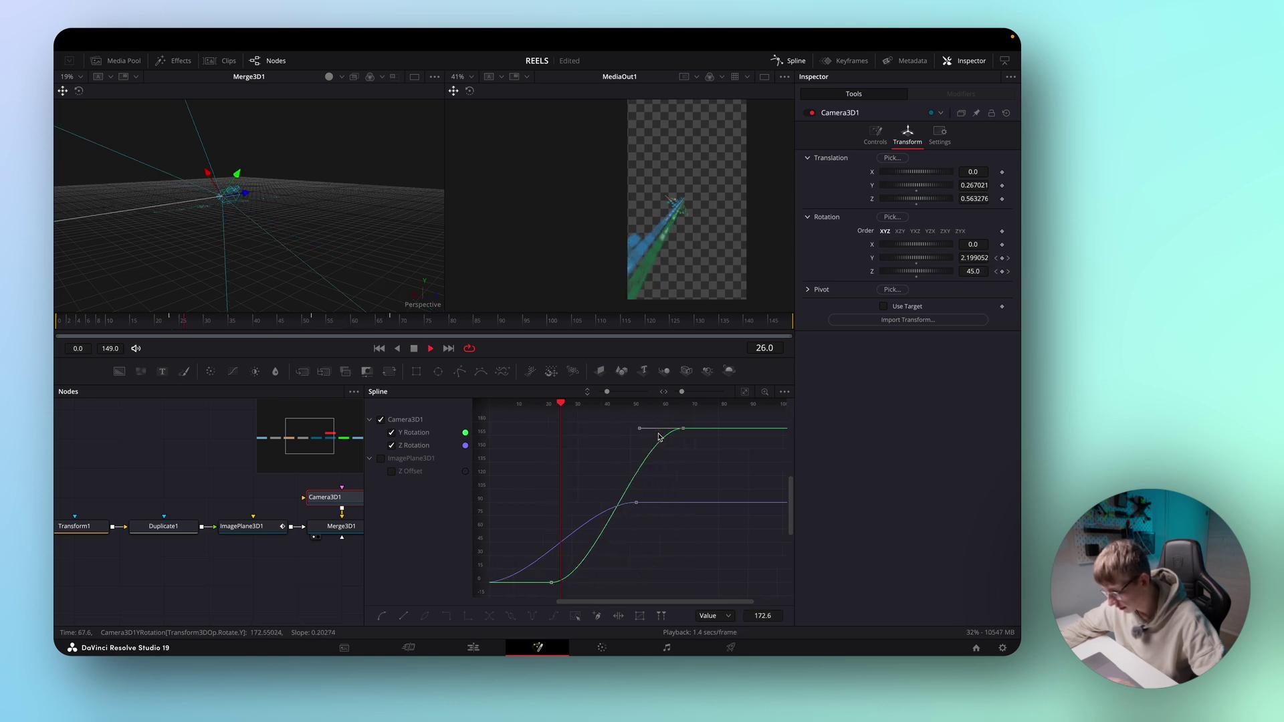
key("space")
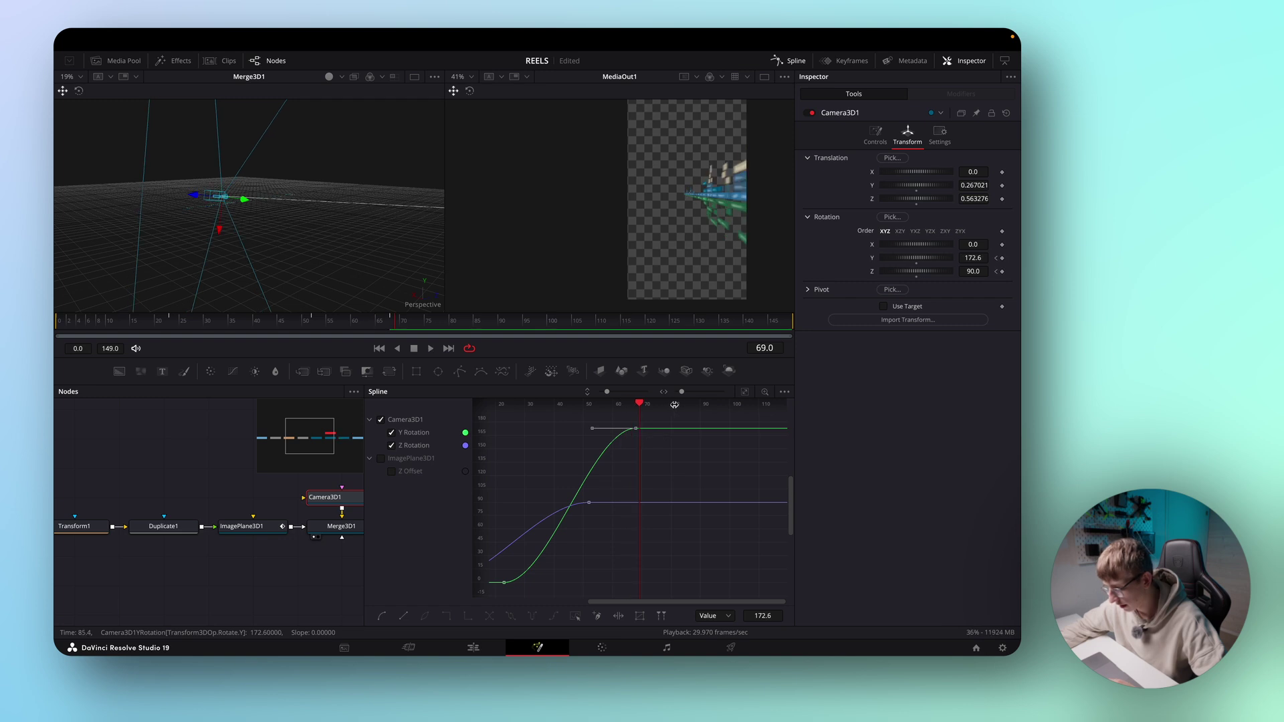
Step: Replay the retimed spin from frame 0, then enter 0 in Camera3D1's Rotation Z field at a later frame
left_click_drag(674, 404, 750, 404)
left_click_drag(720, 464, 512, 464)
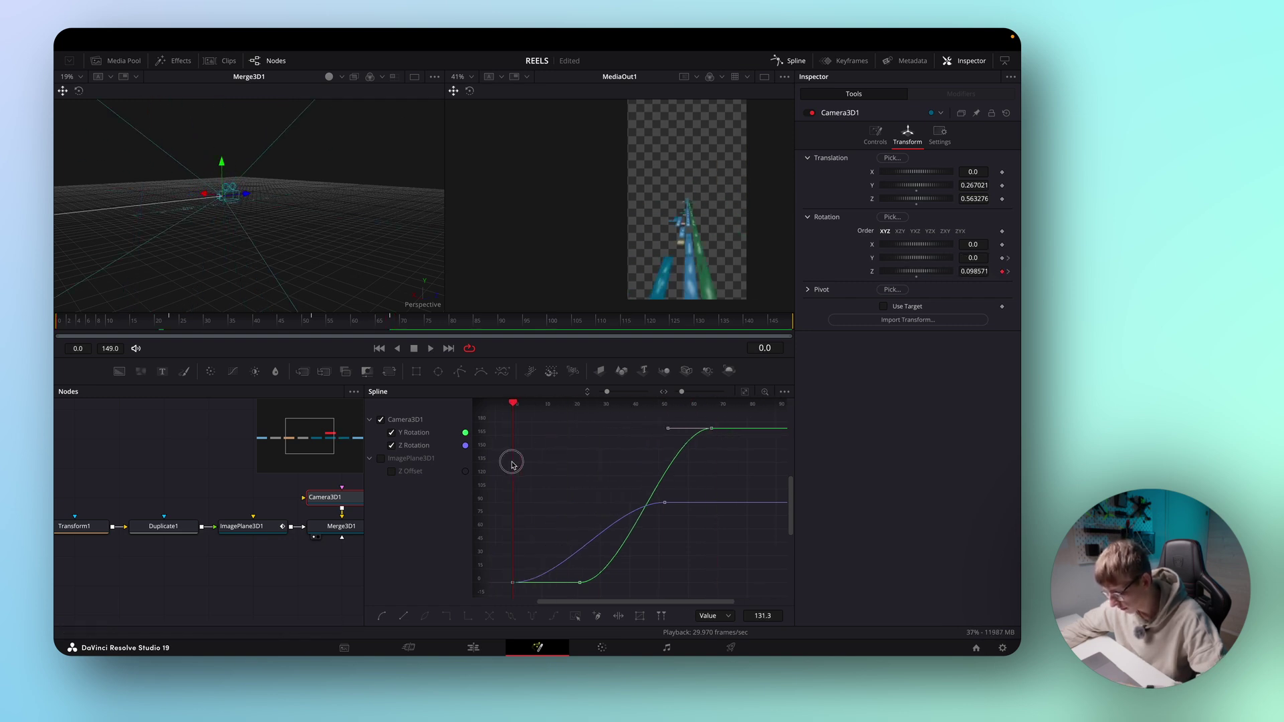
key("space")
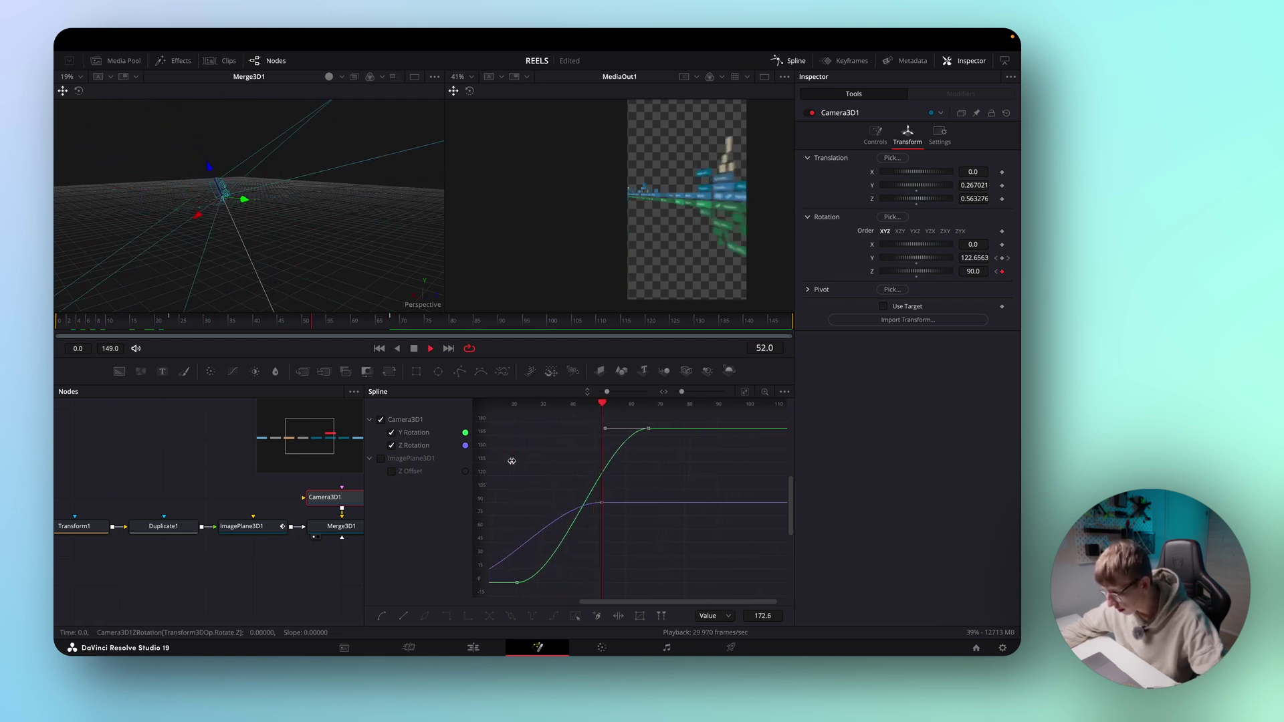
key("space")
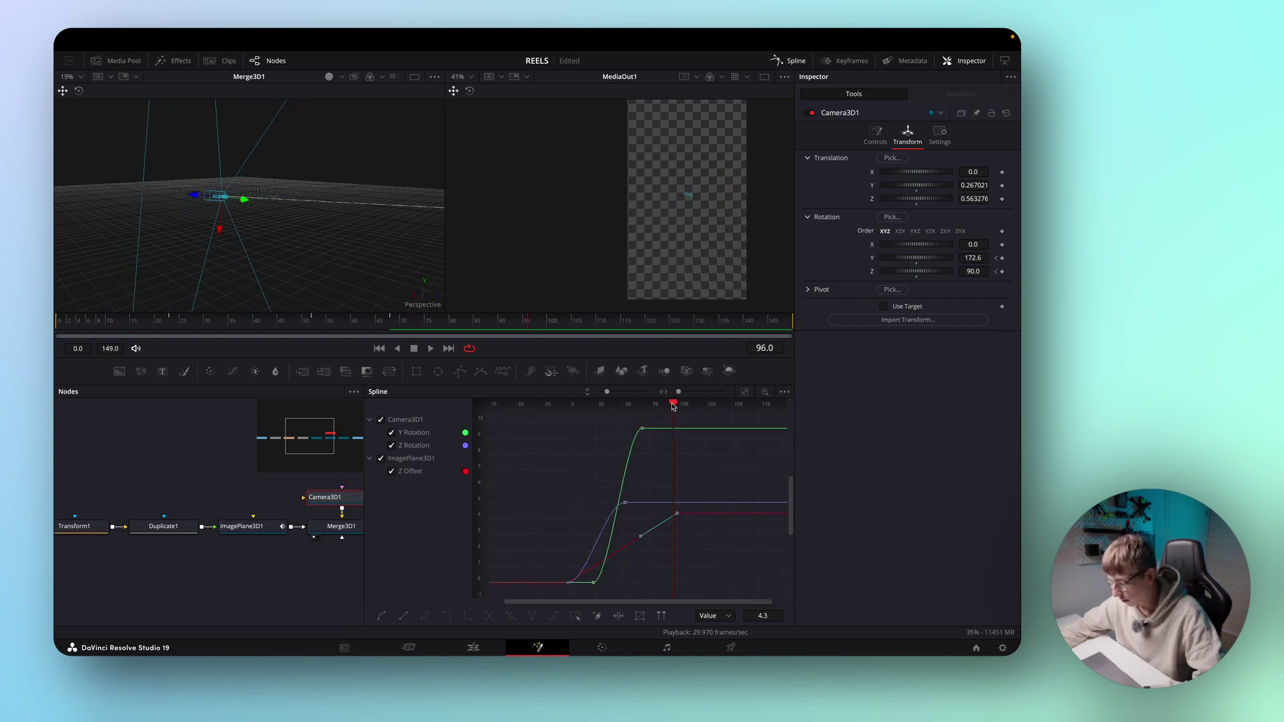
key("space")
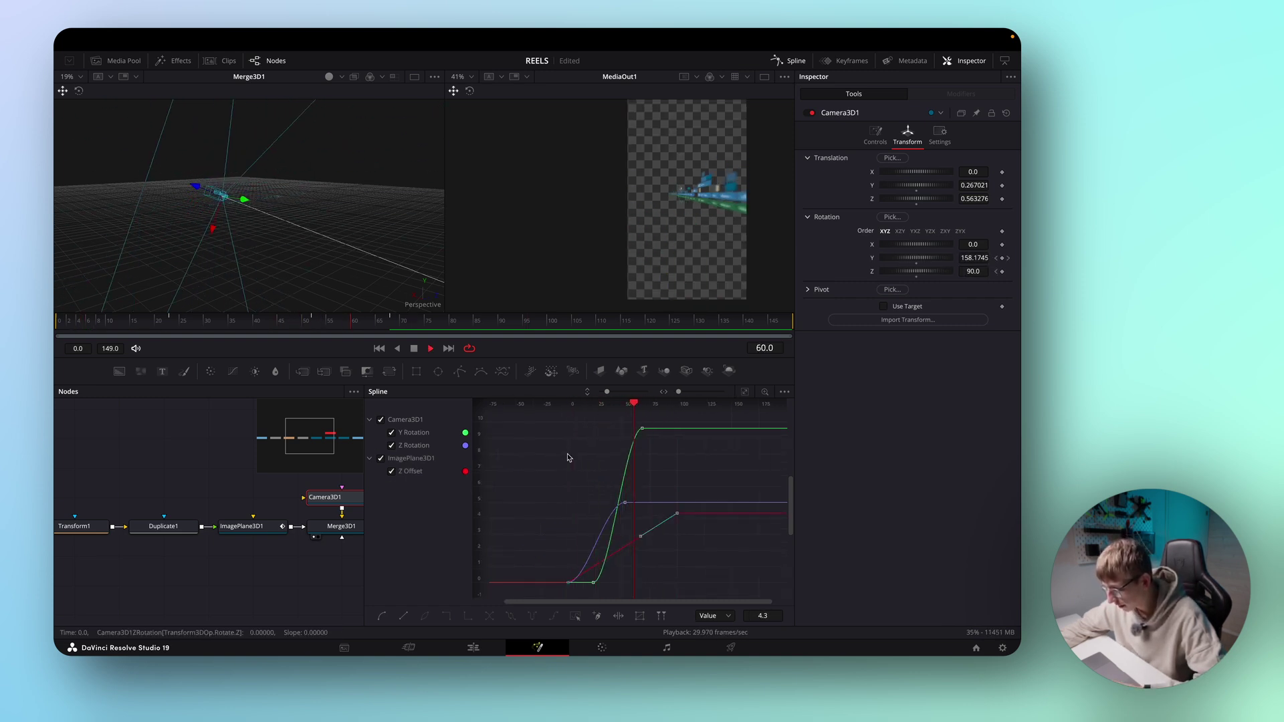
key("space")
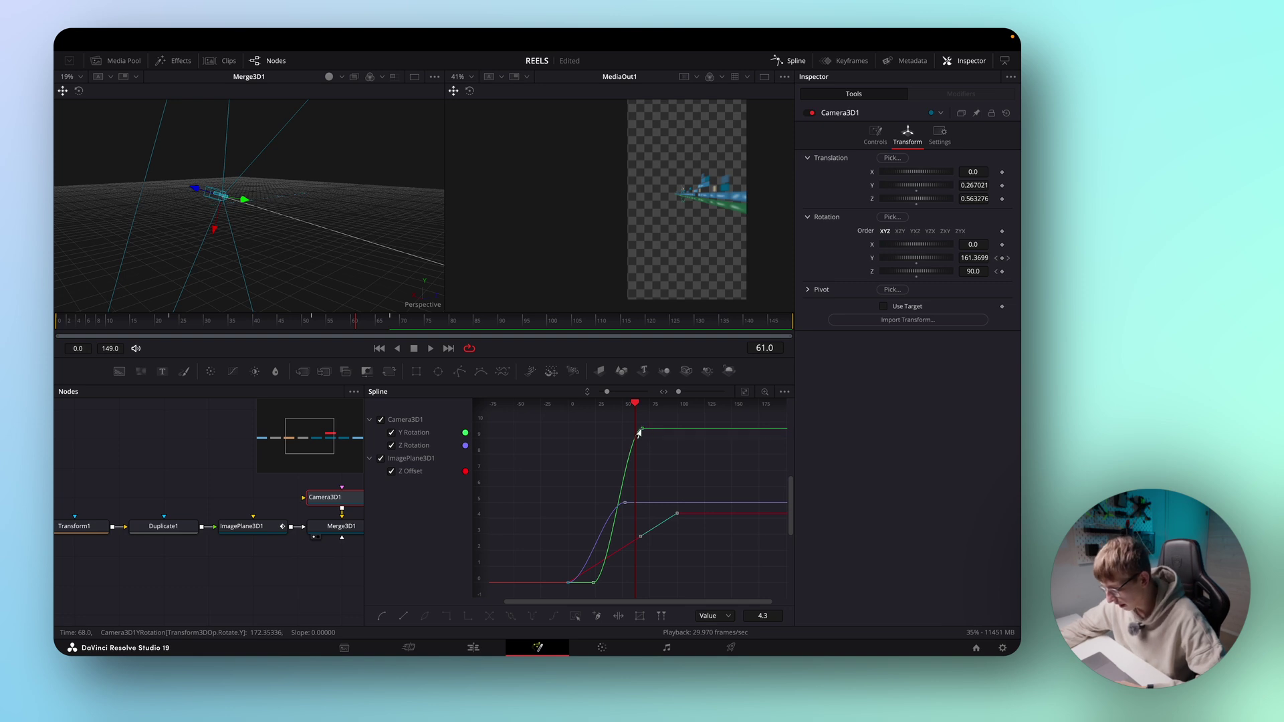
scroll(668, 432, "up", 3)
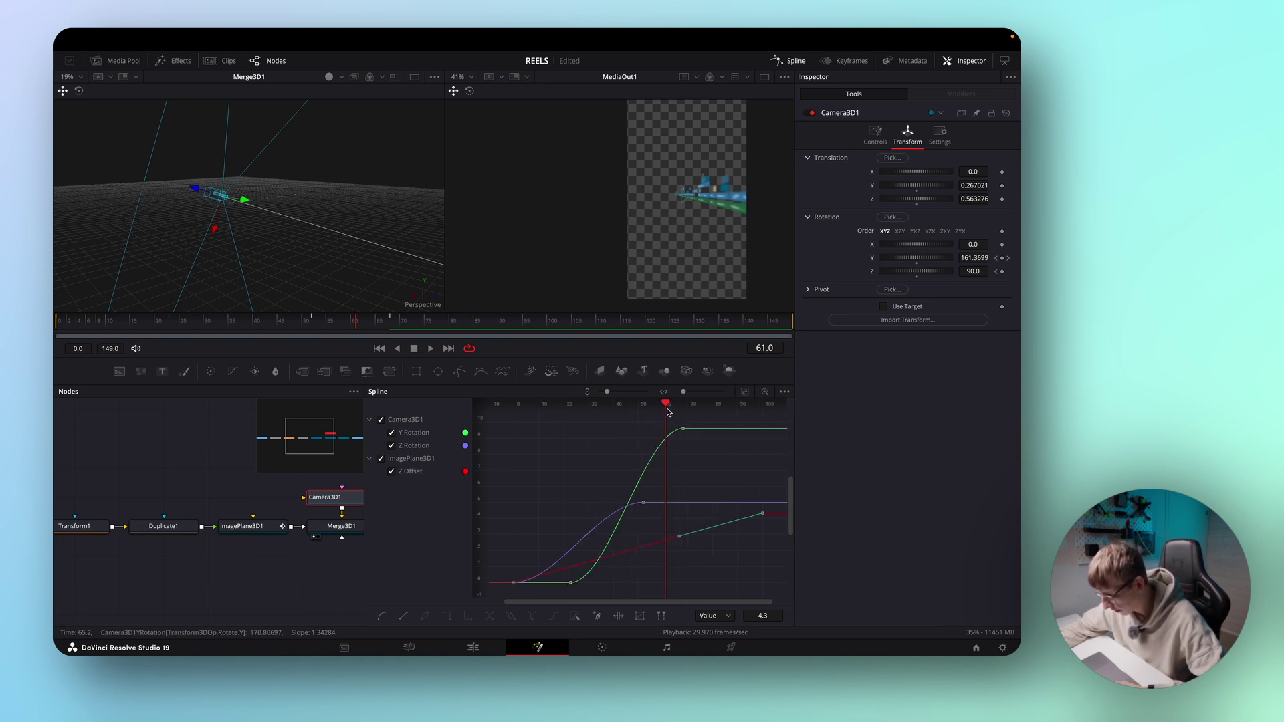
left_click_drag(665, 408, 706, 410)
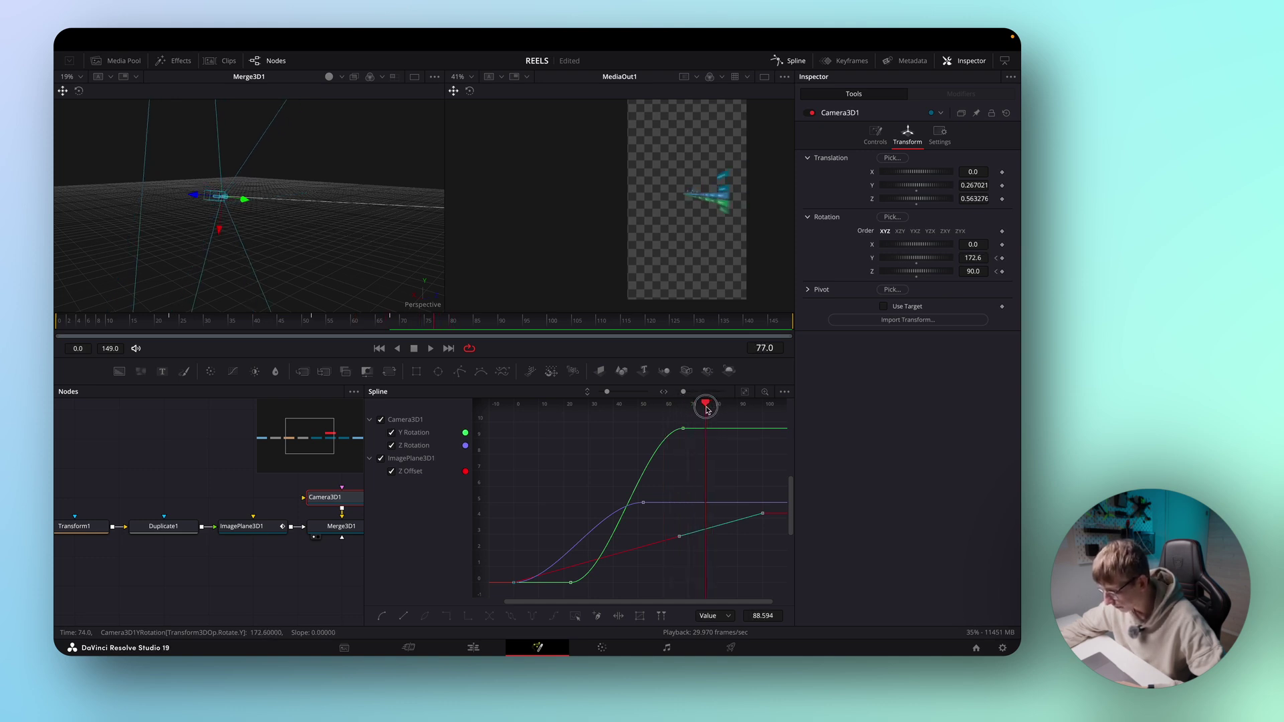
left_click(975, 272)
type("0")
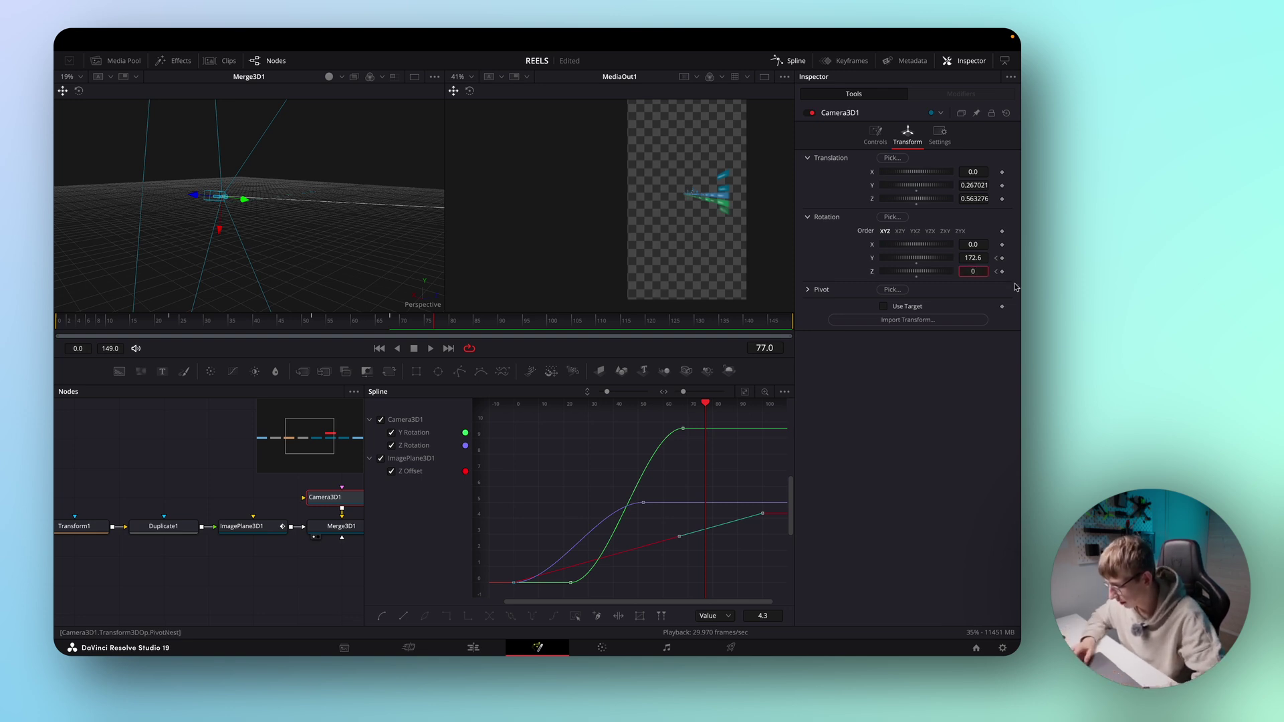
Step: Commit Rotation Z 0 as a keyframe, smooth the Z keys, and preview the roll
key("Return")
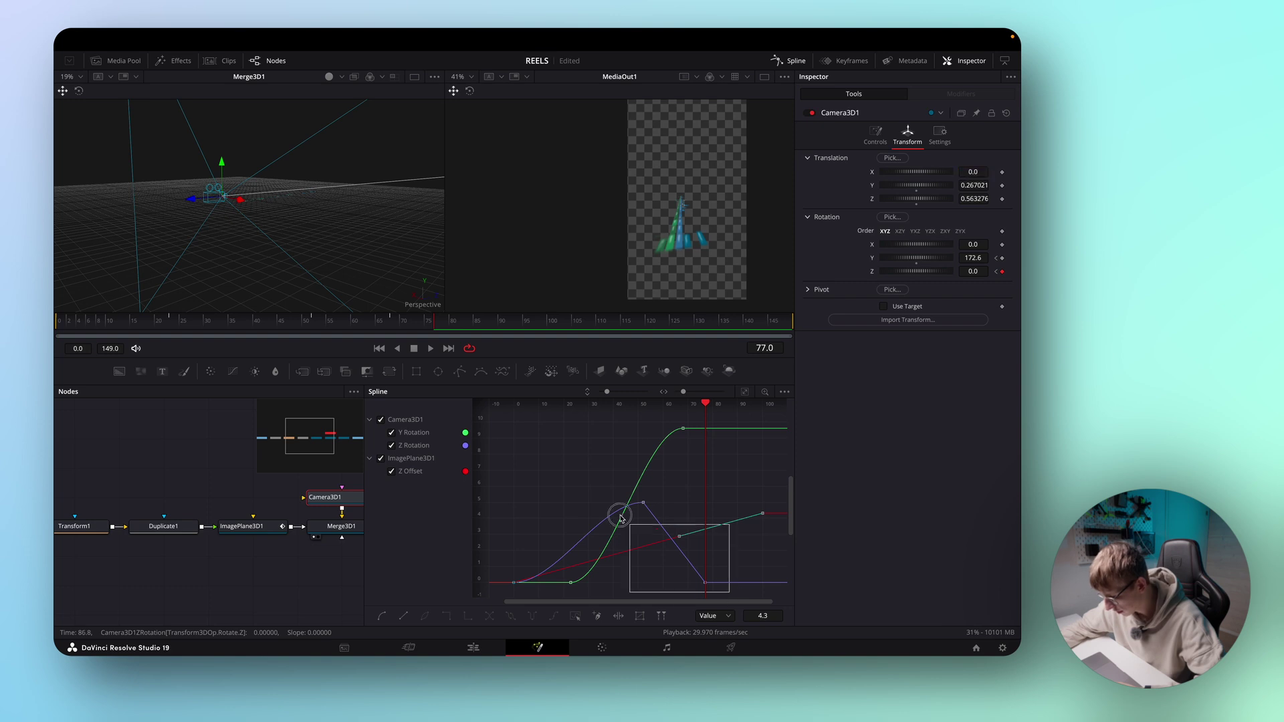
key("s")
key("space")
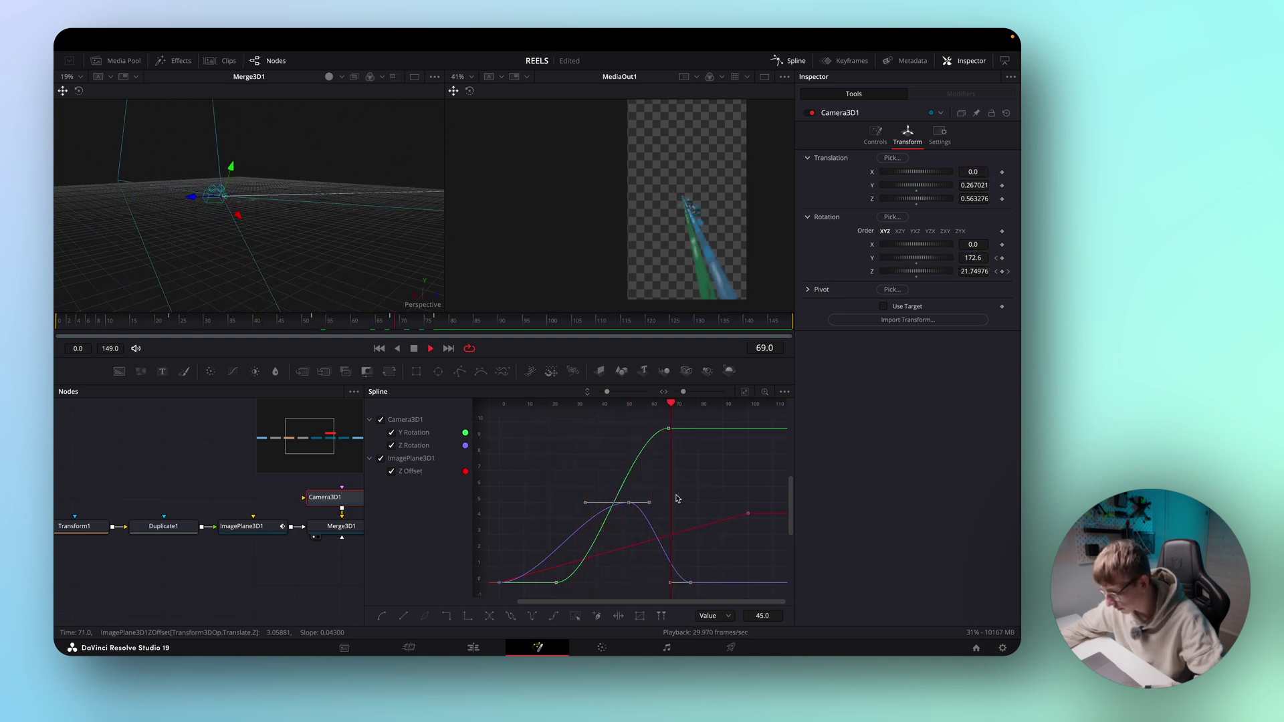
key("space")
Step: Flatten the peak keyframe's Bezier handles so the roll eases back to 0, then check playback
left_click(705, 586)
mouse_move(710, 402)
left_mouse_down()
mouse_move(667, 403)
mouse_move(693, 417)
left_mouse_up()
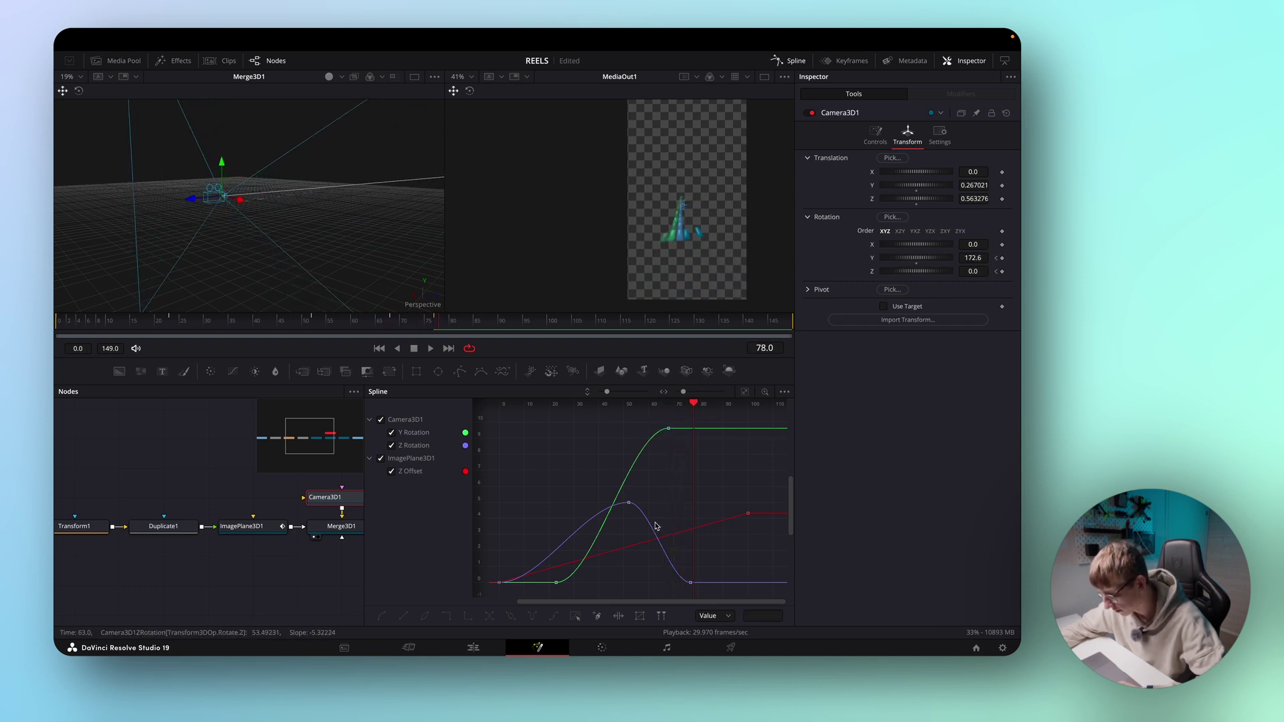
left_click(629, 502)
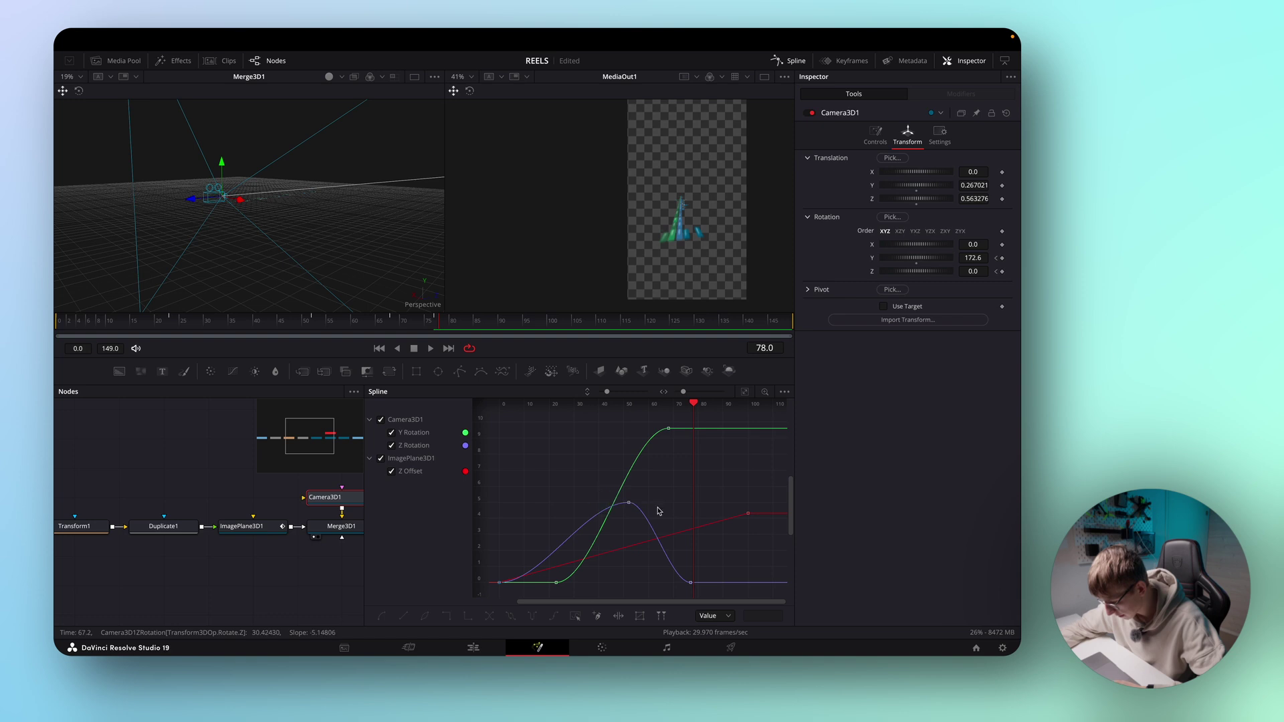
left_click_drag(627, 507, 634, 505)
left_click_drag(693, 575, 726, 583)
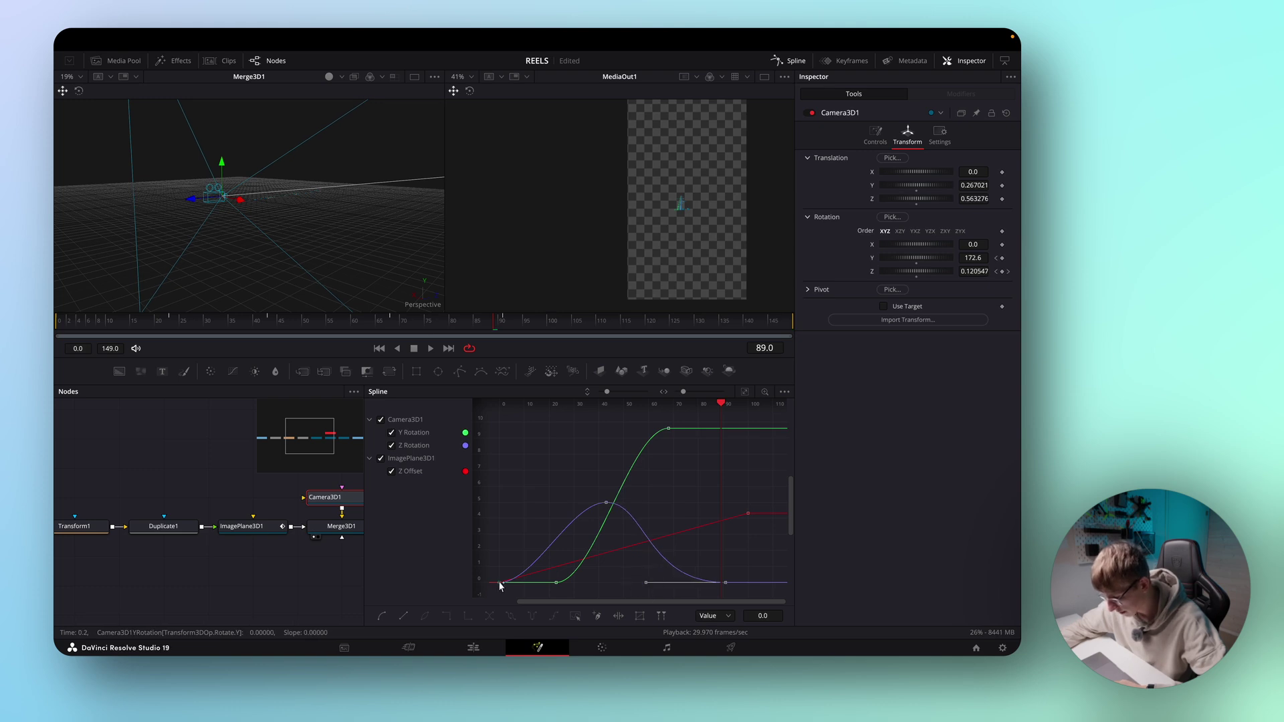
key("space")
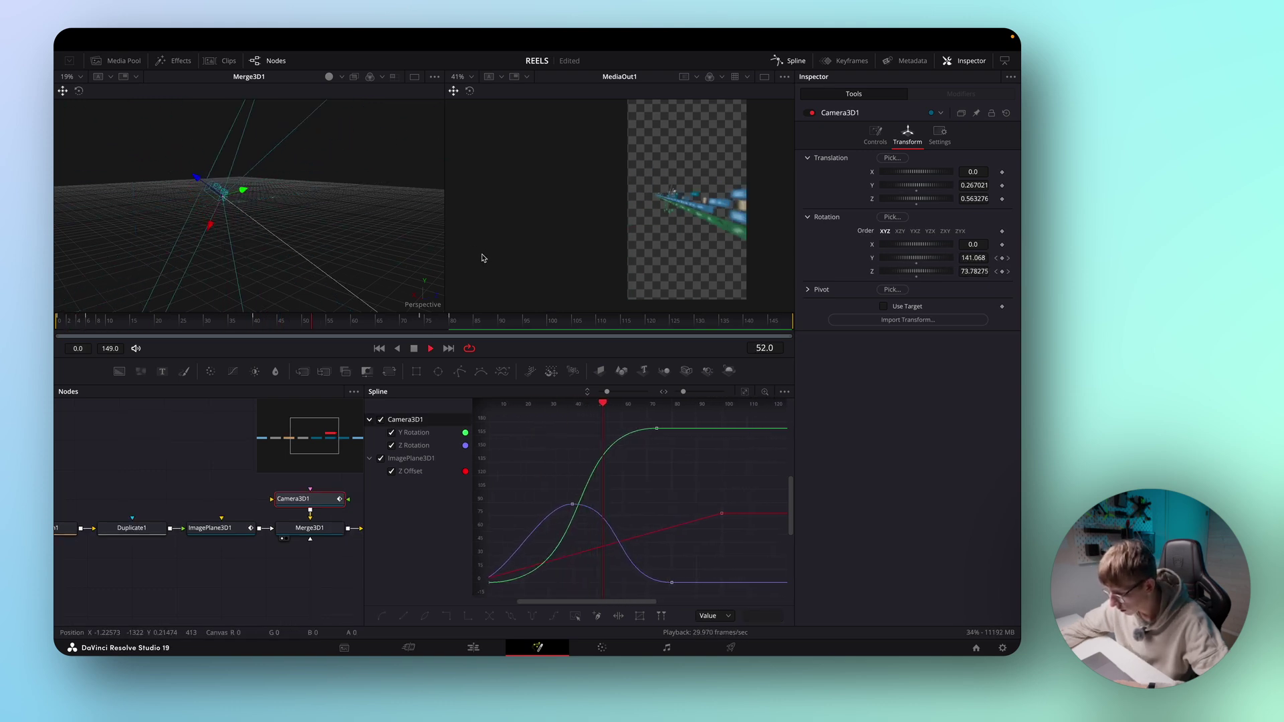
key("space")
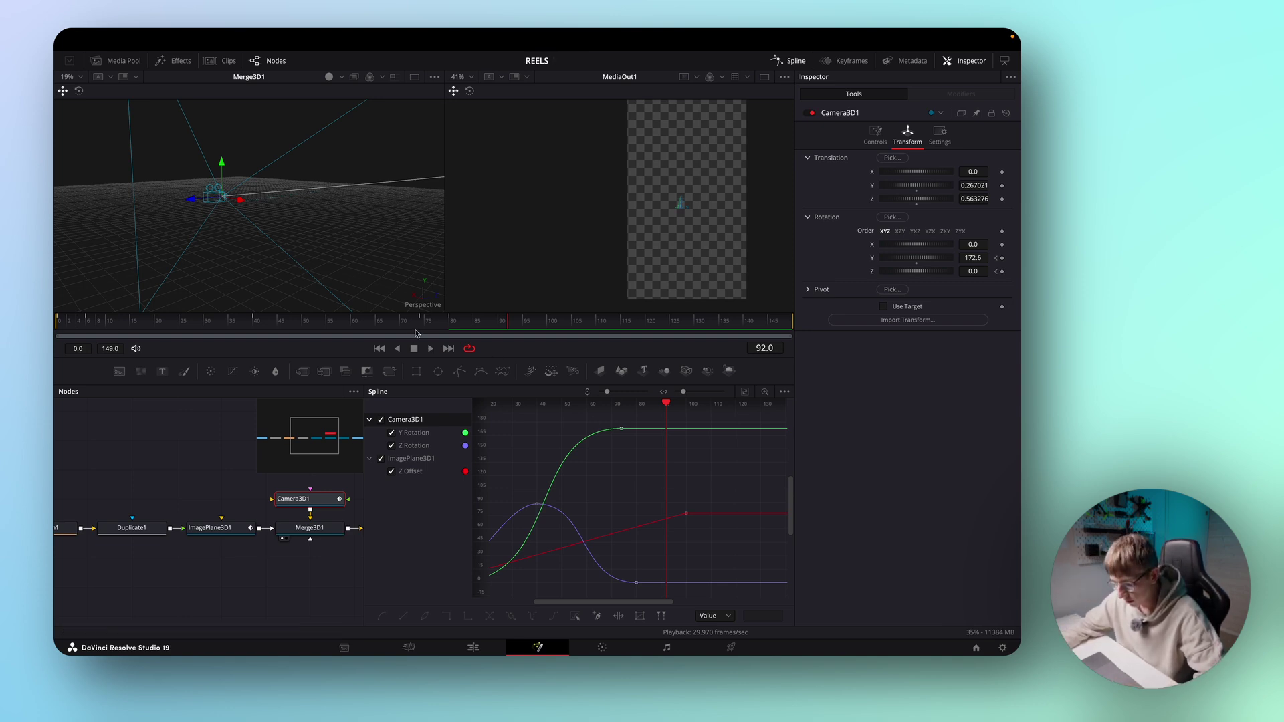
left_click_drag(428, 326, 115, 352)
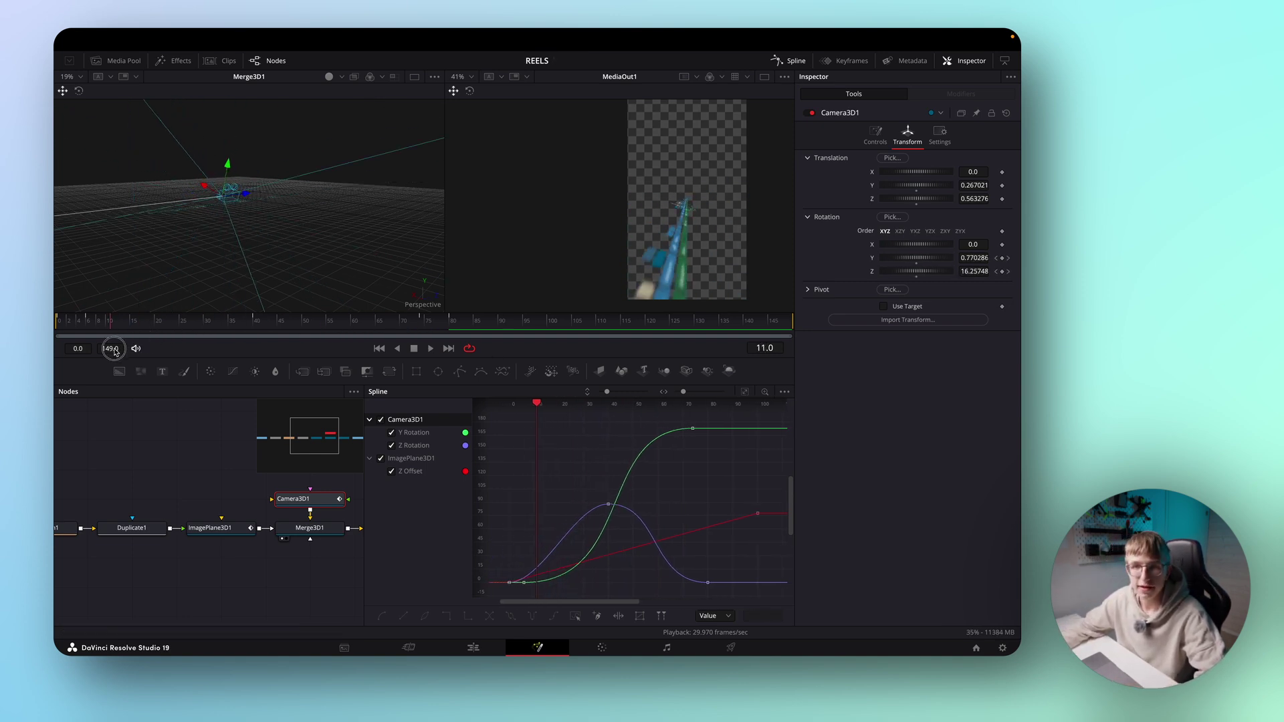
left_click(794, 65)
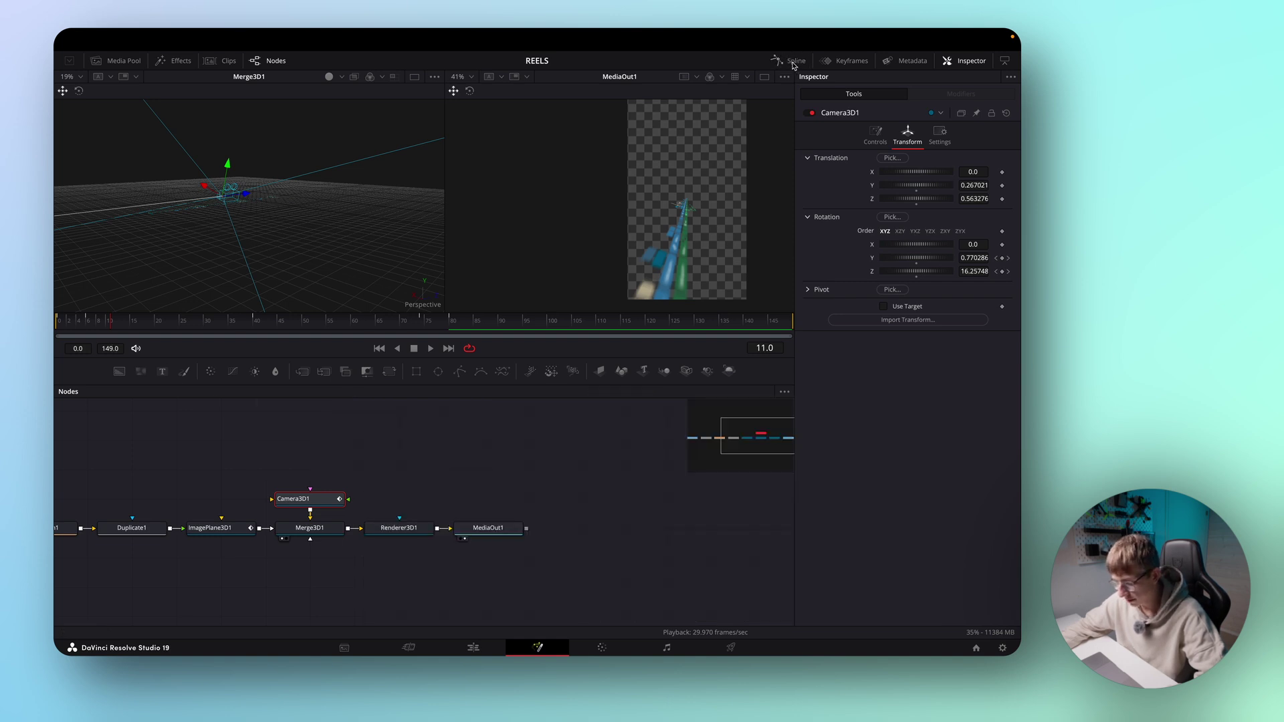
Step: Enable Motion Blur on Renderer3D1 with Quality 10
left_click(411, 531)
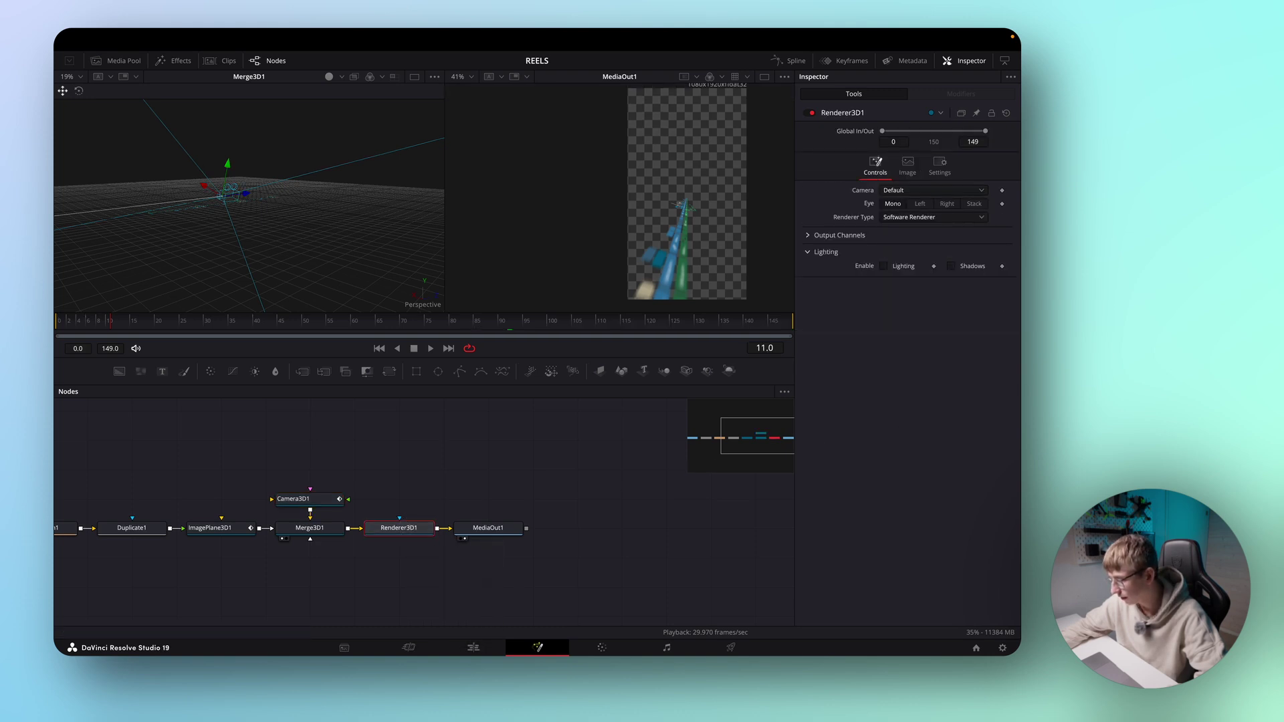
left_click(946, 165)
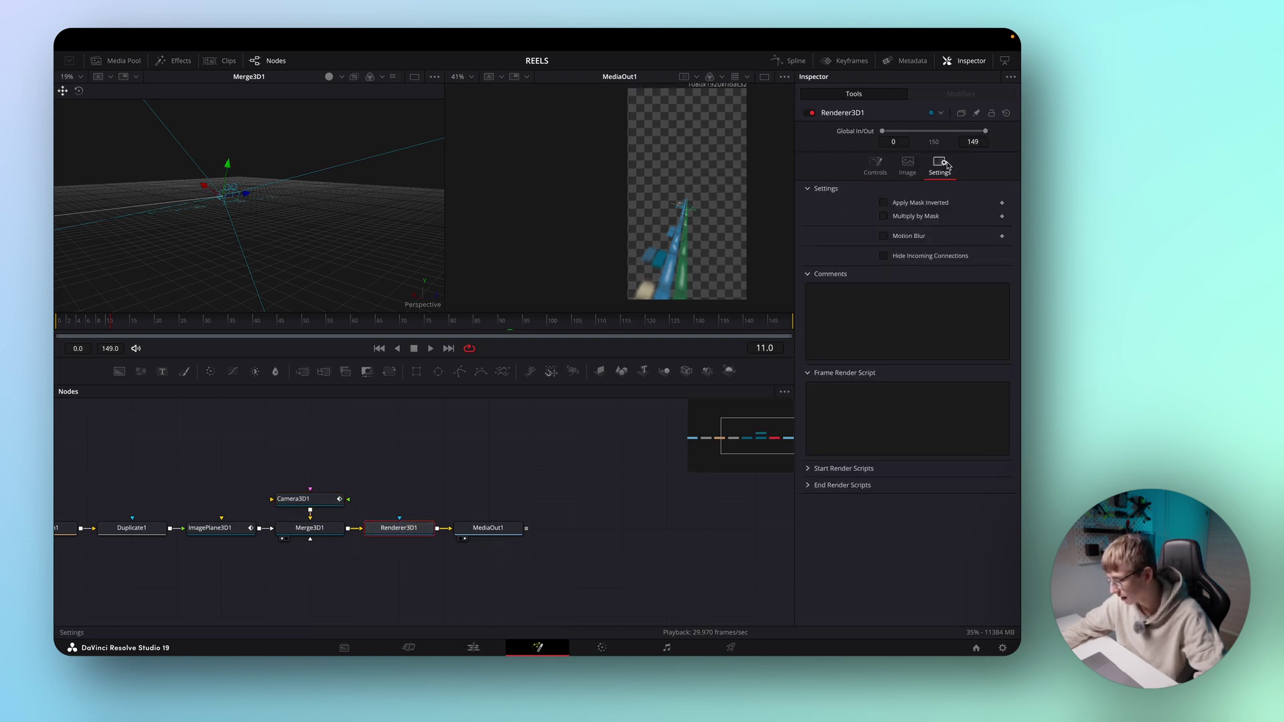
left_click(884, 236)
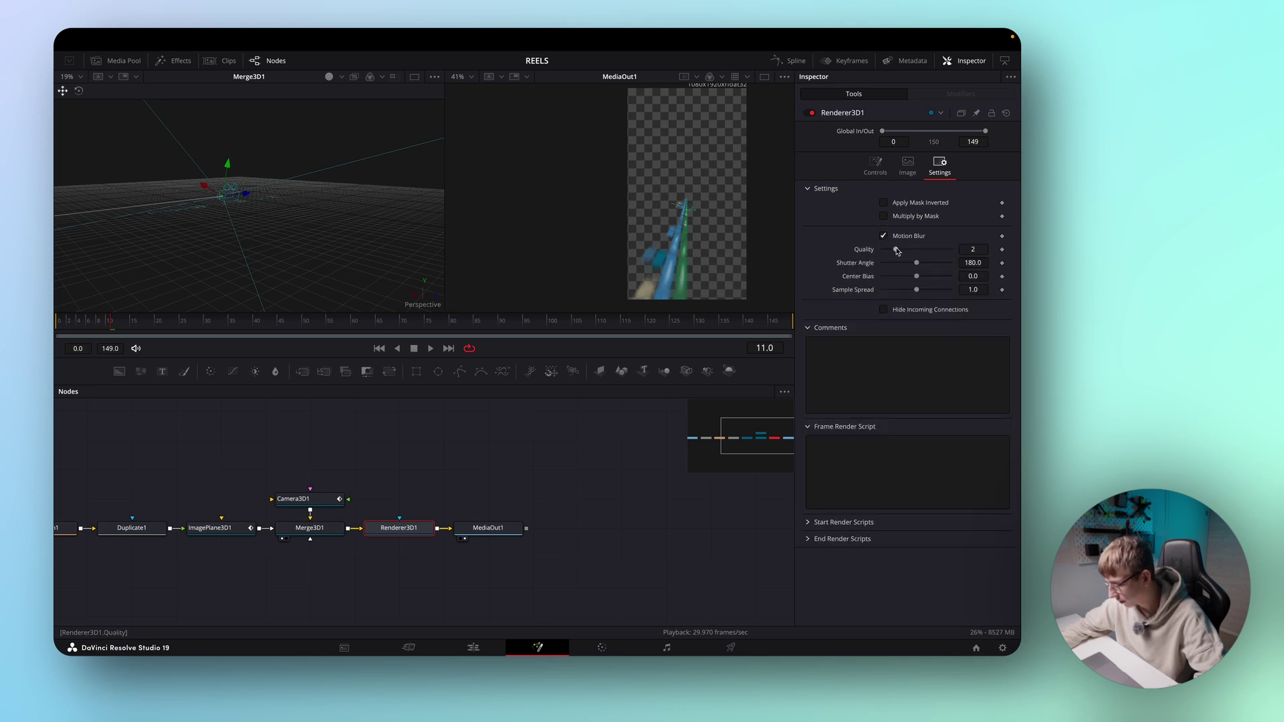
left_click_drag(896, 252, 953, 251)
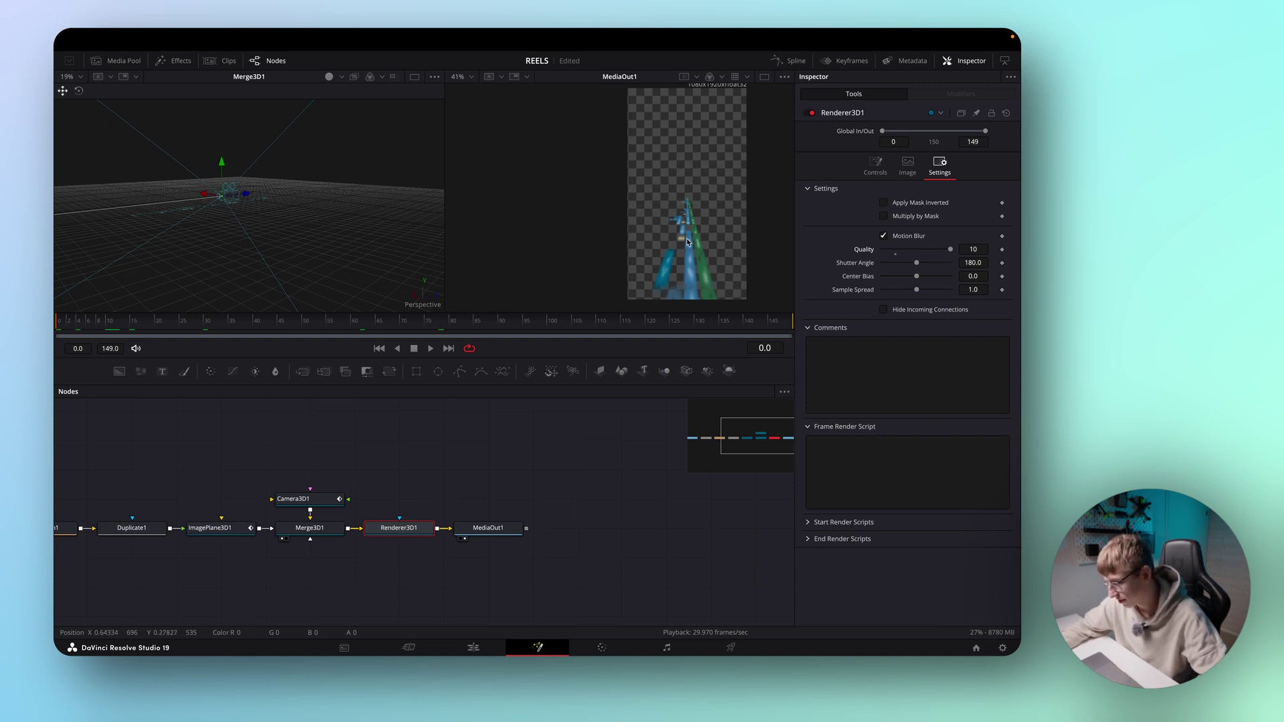
left_click(883, 236)
left_click(884, 236)
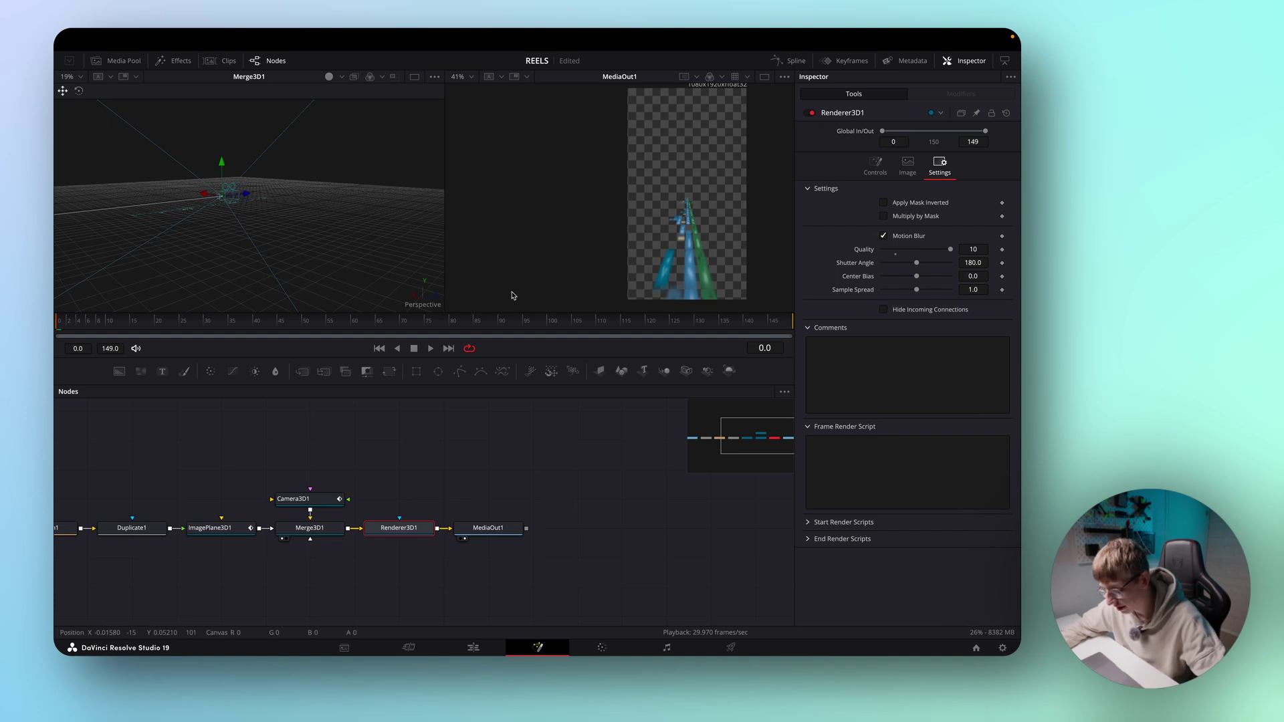
Step: Preview the blurred render, then shift the ImagePlane3D1 through MediaOut1 nodes to the right
key("space")
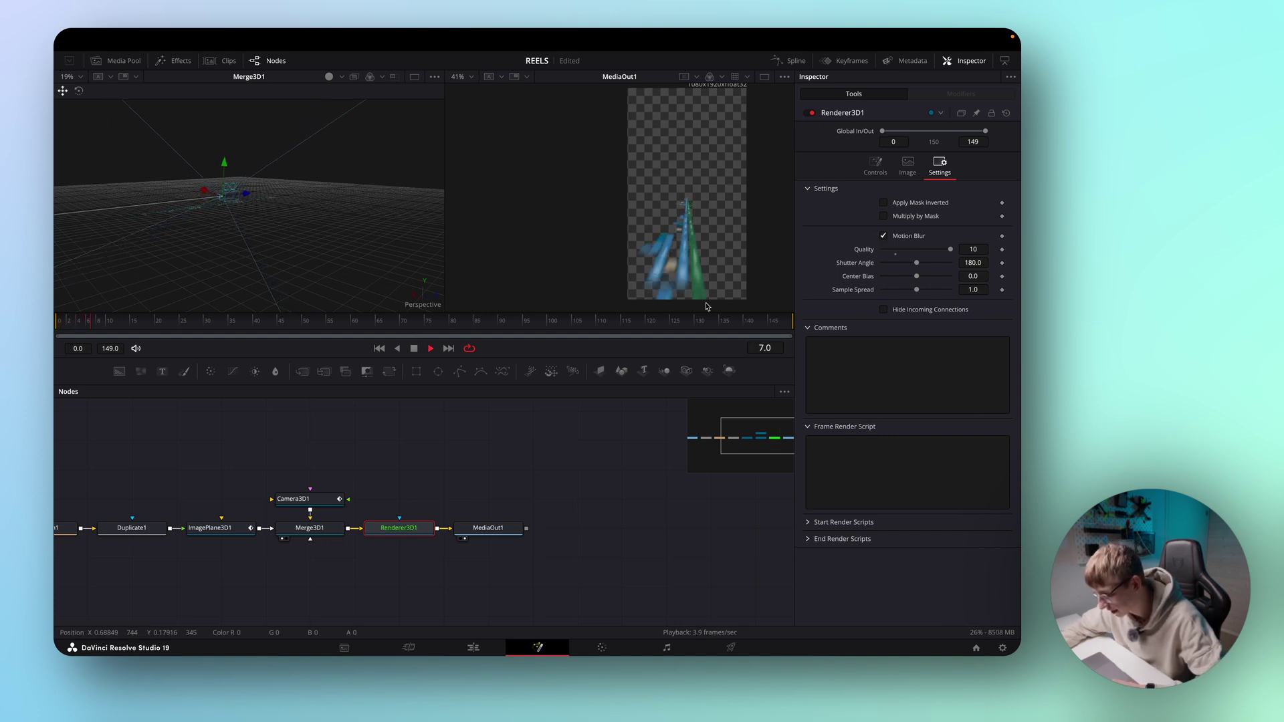
key("space")
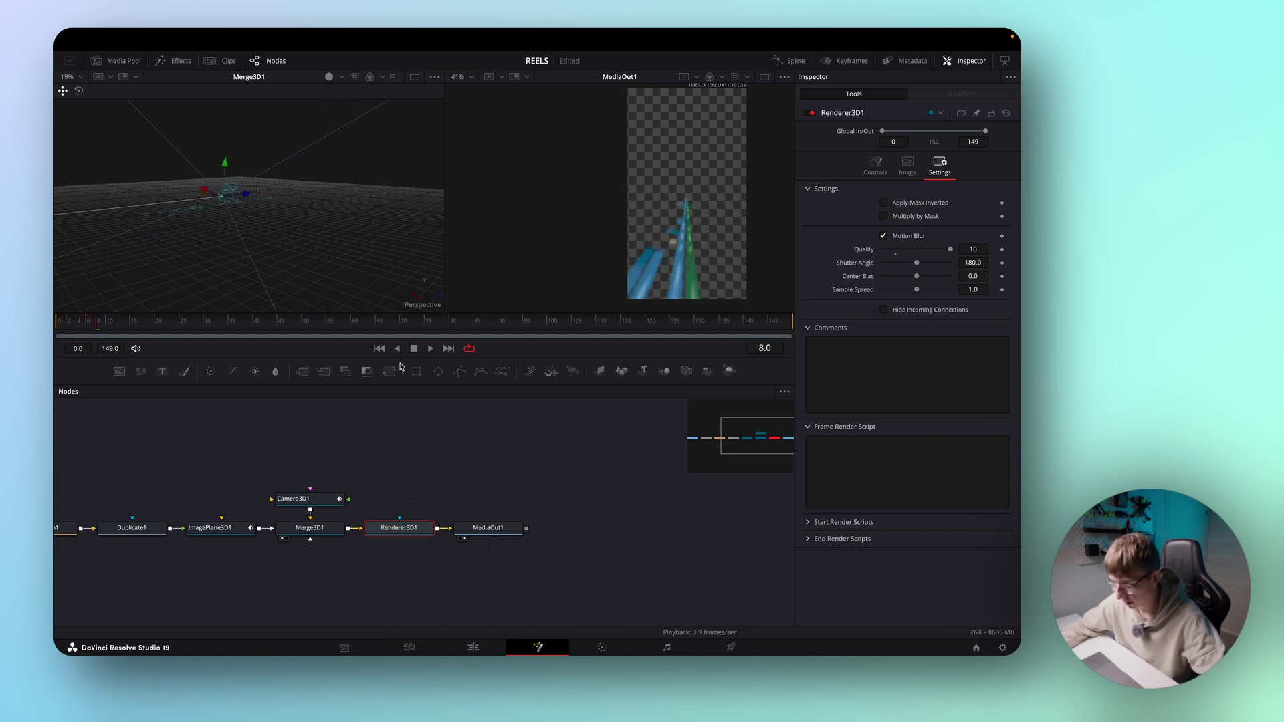
left_click_drag(588, 554, 187, 458)
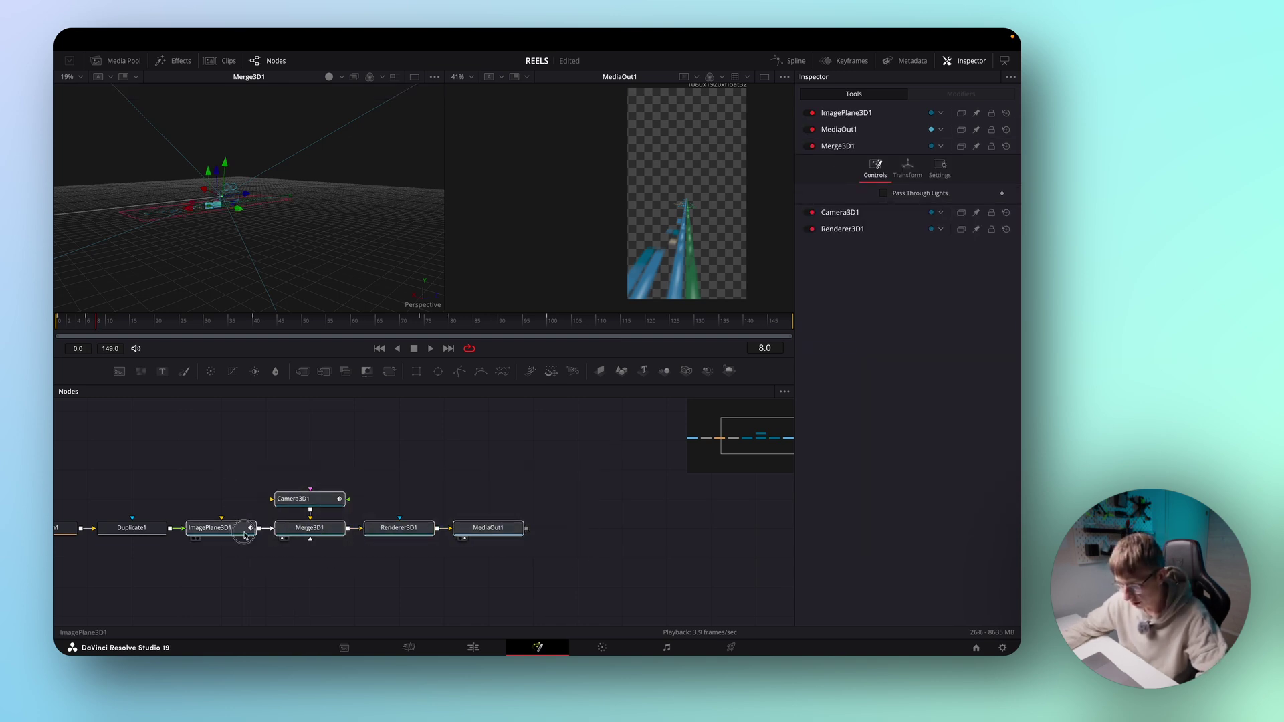
left_click_drag(241, 530, 329, 530)
Step: Insert a Soft Glow node right after Duplicate1 and set its Gain to 1.0
left_click(147, 533)
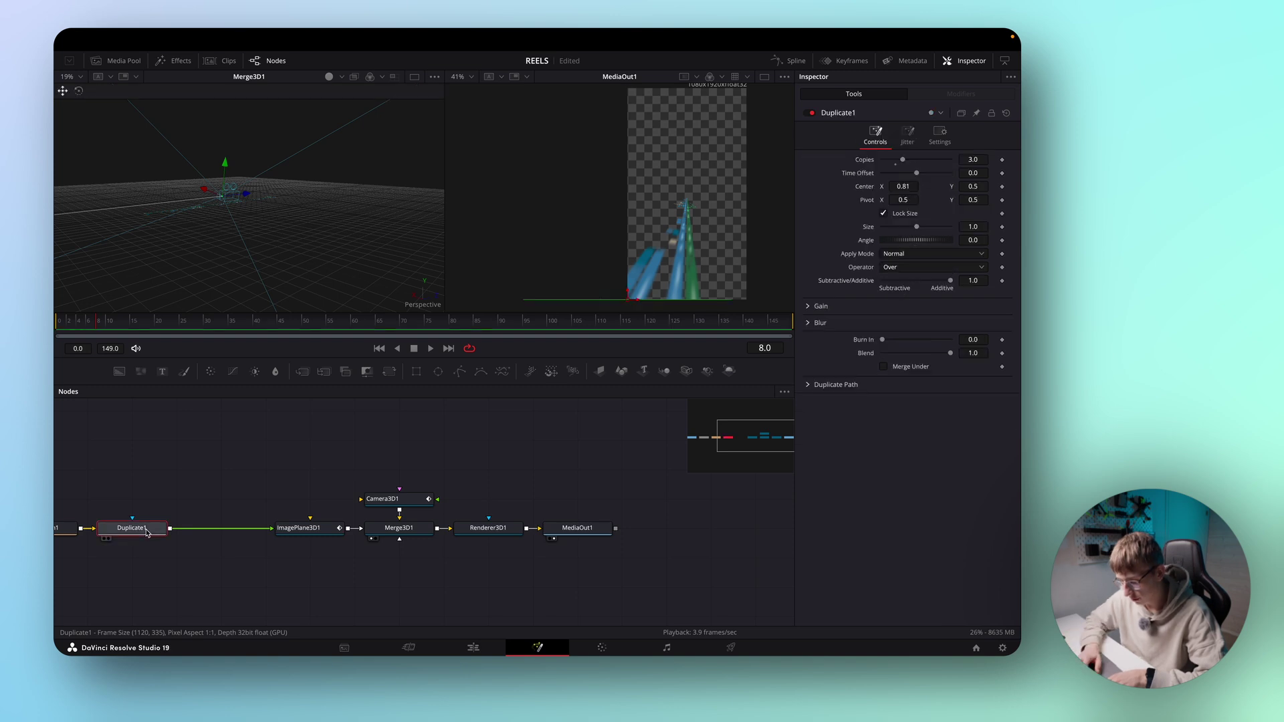
key("shift+space")
type("soft")
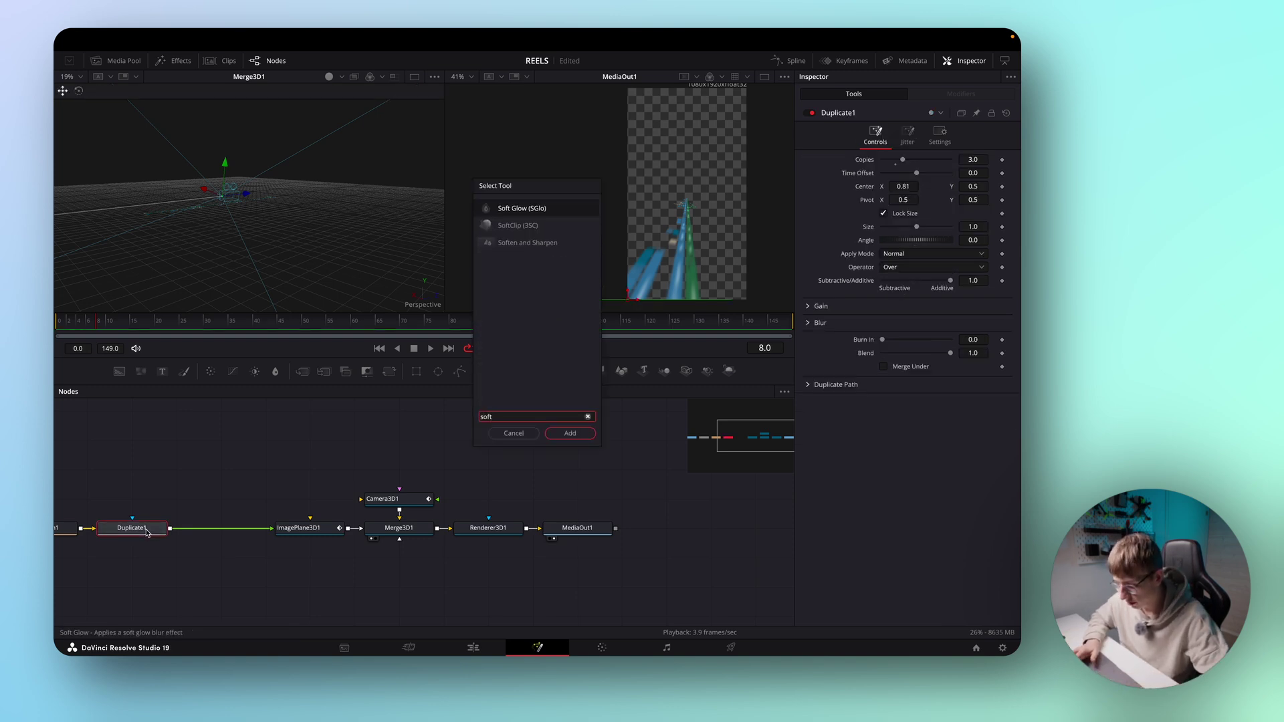
key("Return")
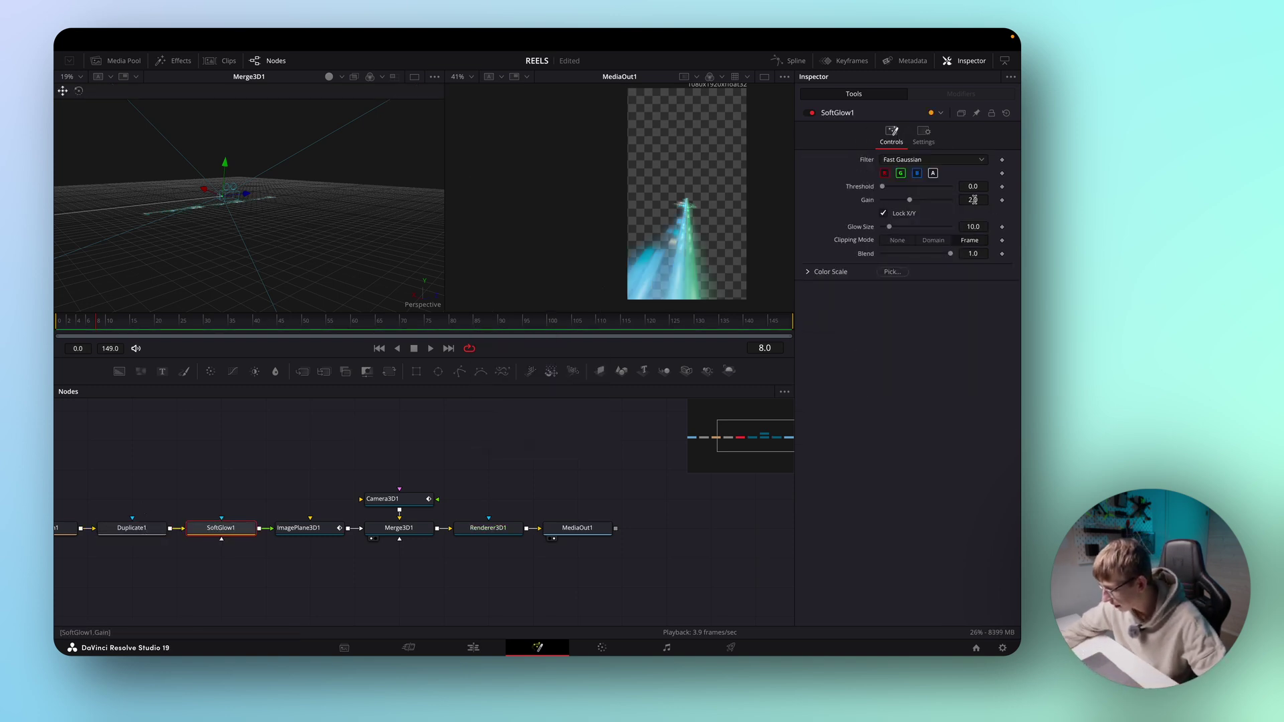
left_click(977, 199)
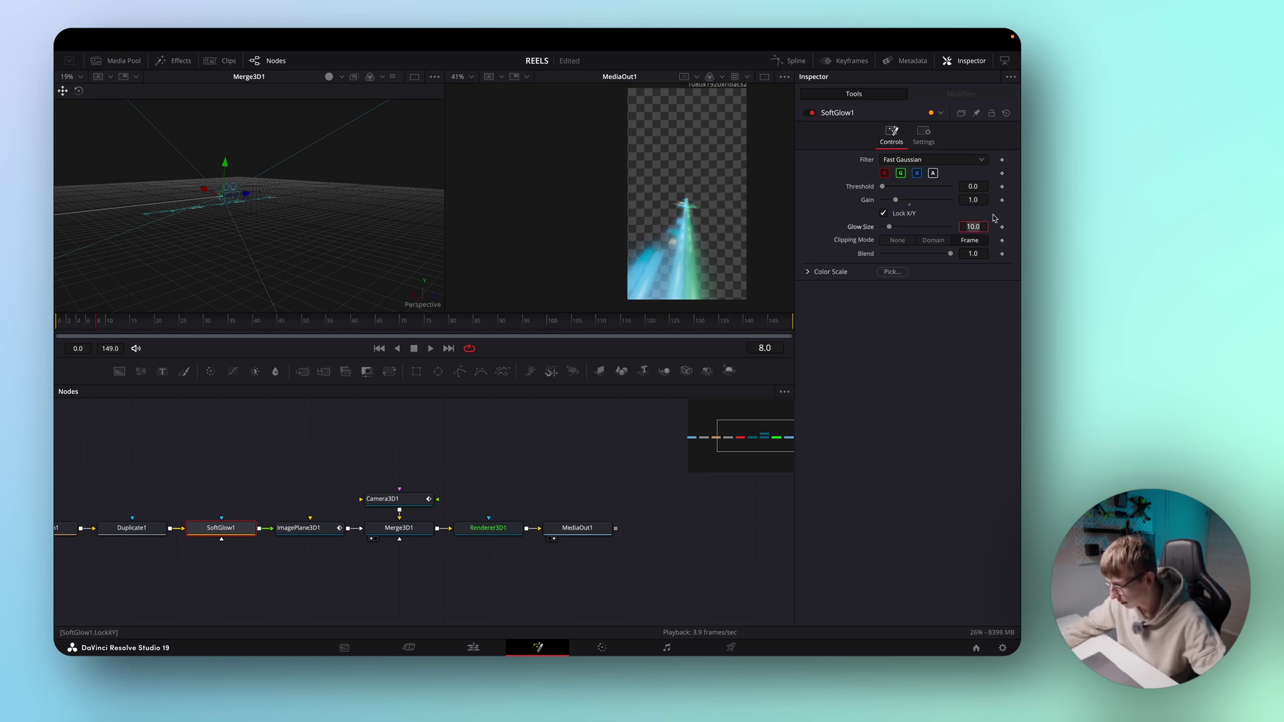
key("Tab")
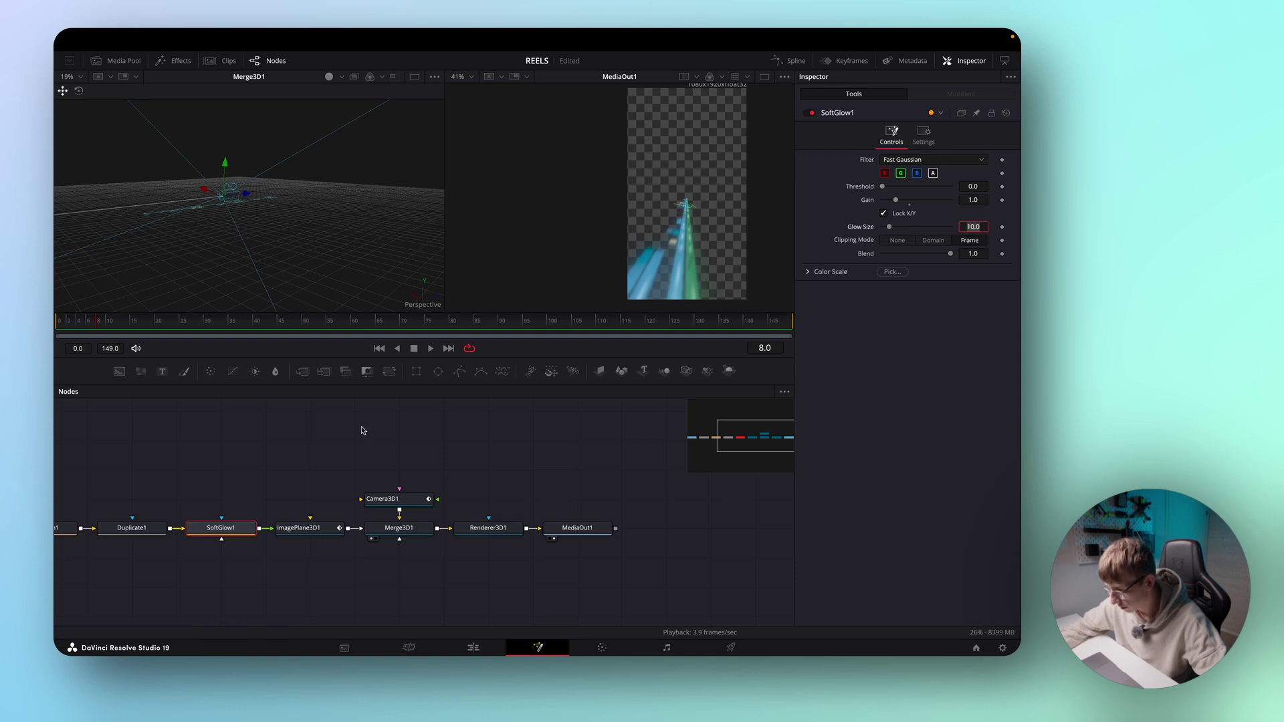
Step: Toggle the Soft Glow off and back on to compare, then return to the Edit page
left_click(811, 113)
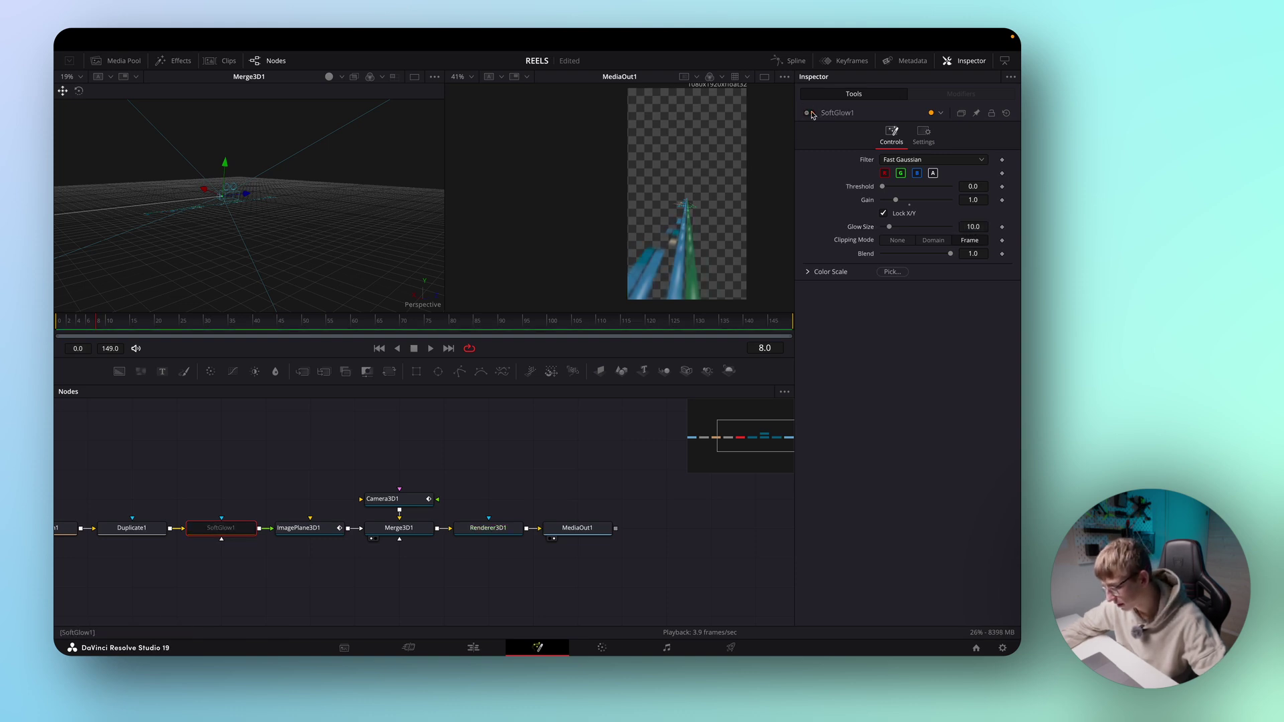
left_click(811, 114)
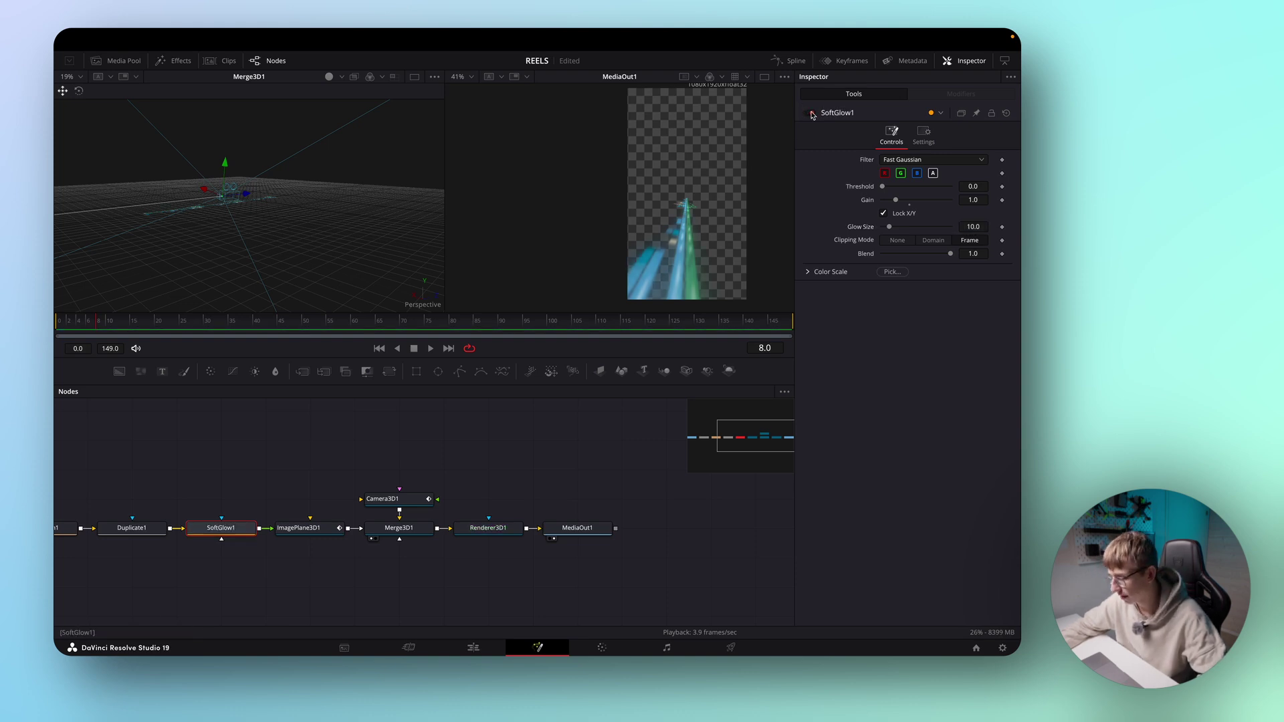
left_click(473, 647)
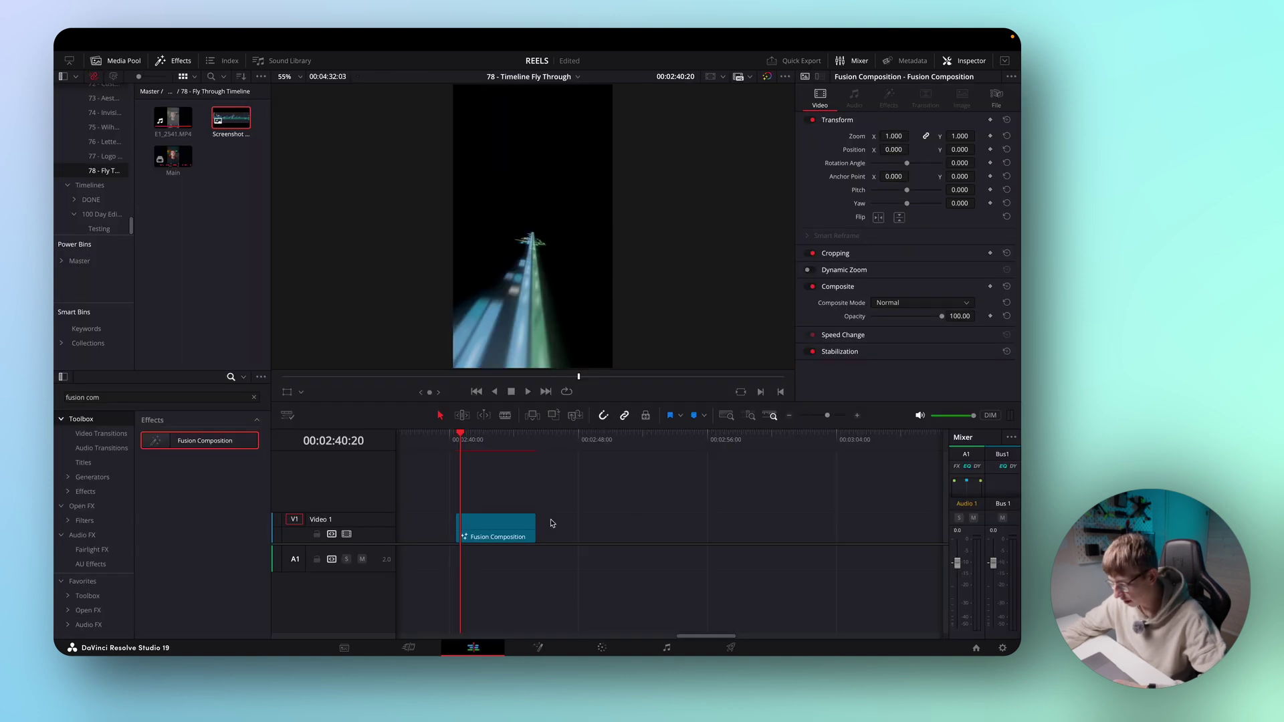
Step: Play the Fusion Composition fly-through twice from the clip's start to review it
left_click(456, 441)
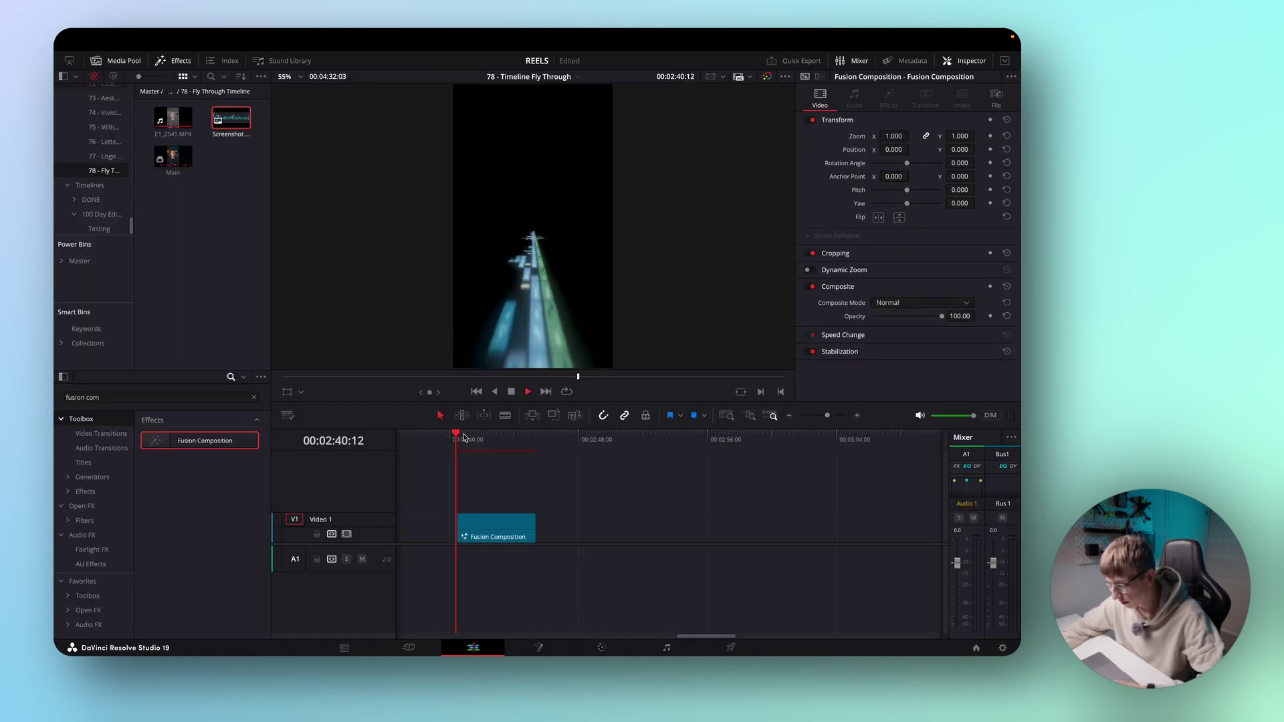
key("space")
scroll(538, 444, "up", 2)
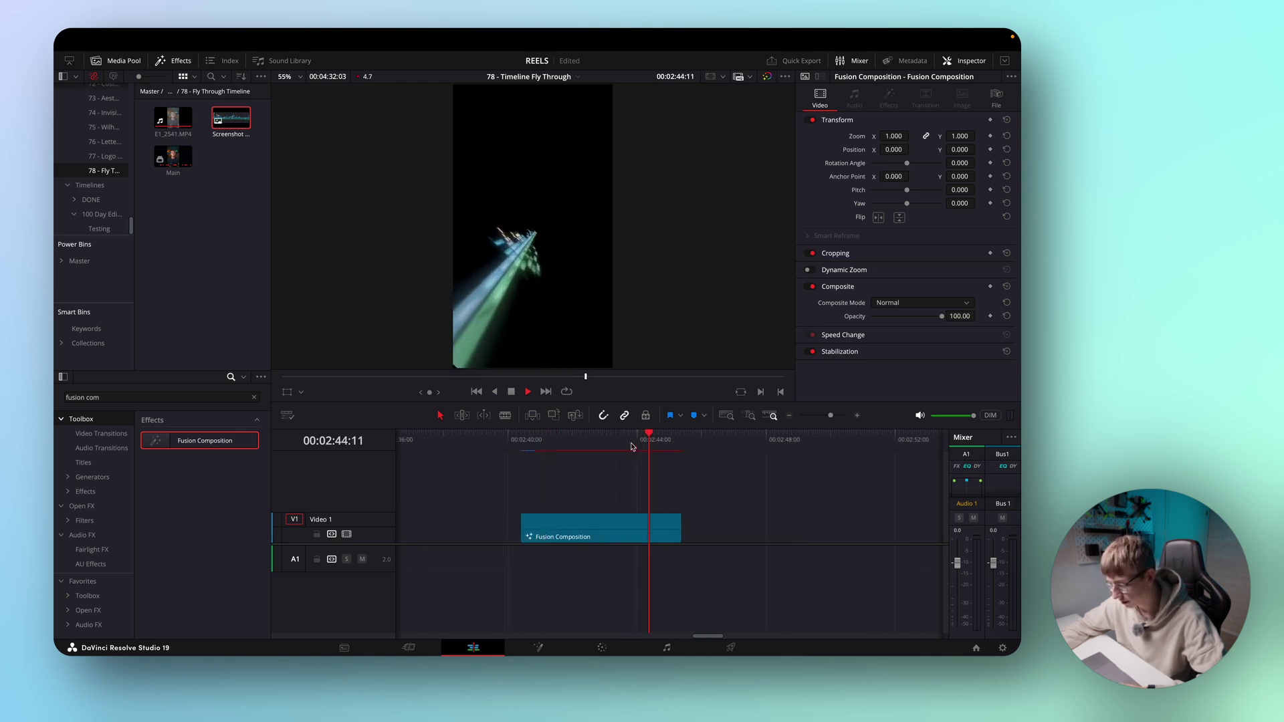
key("space")
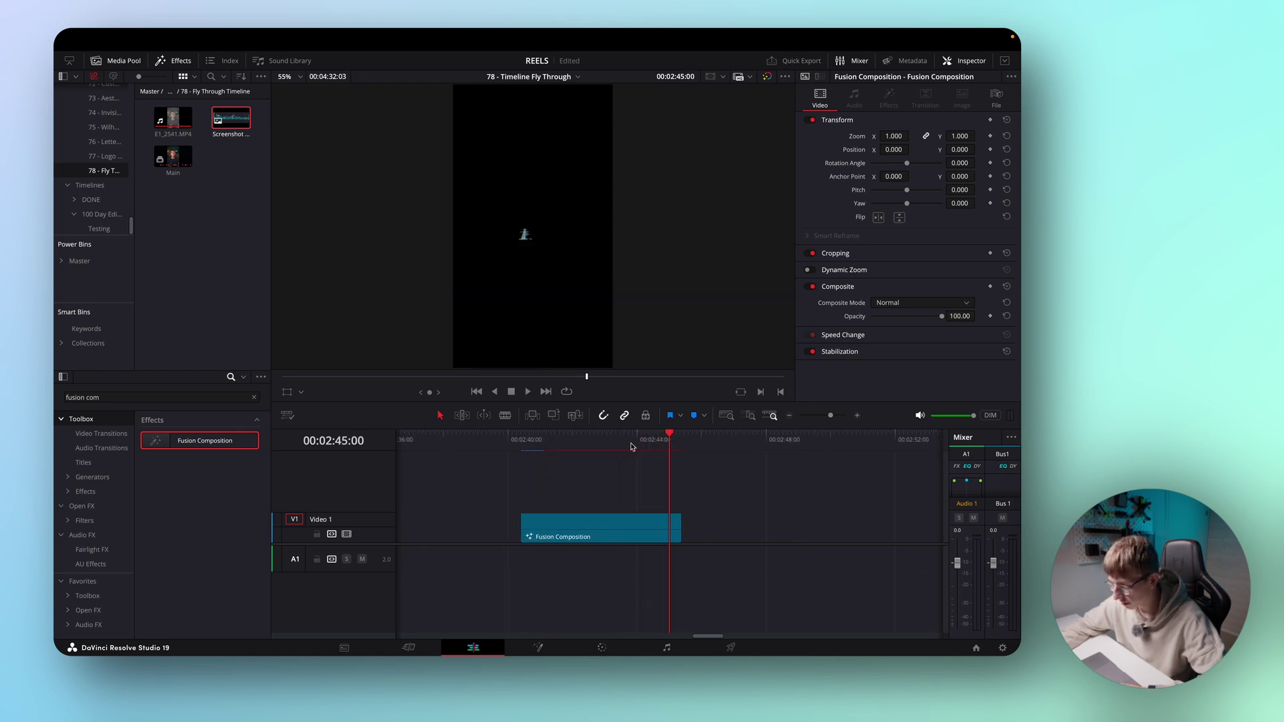
left_click(523, 444)
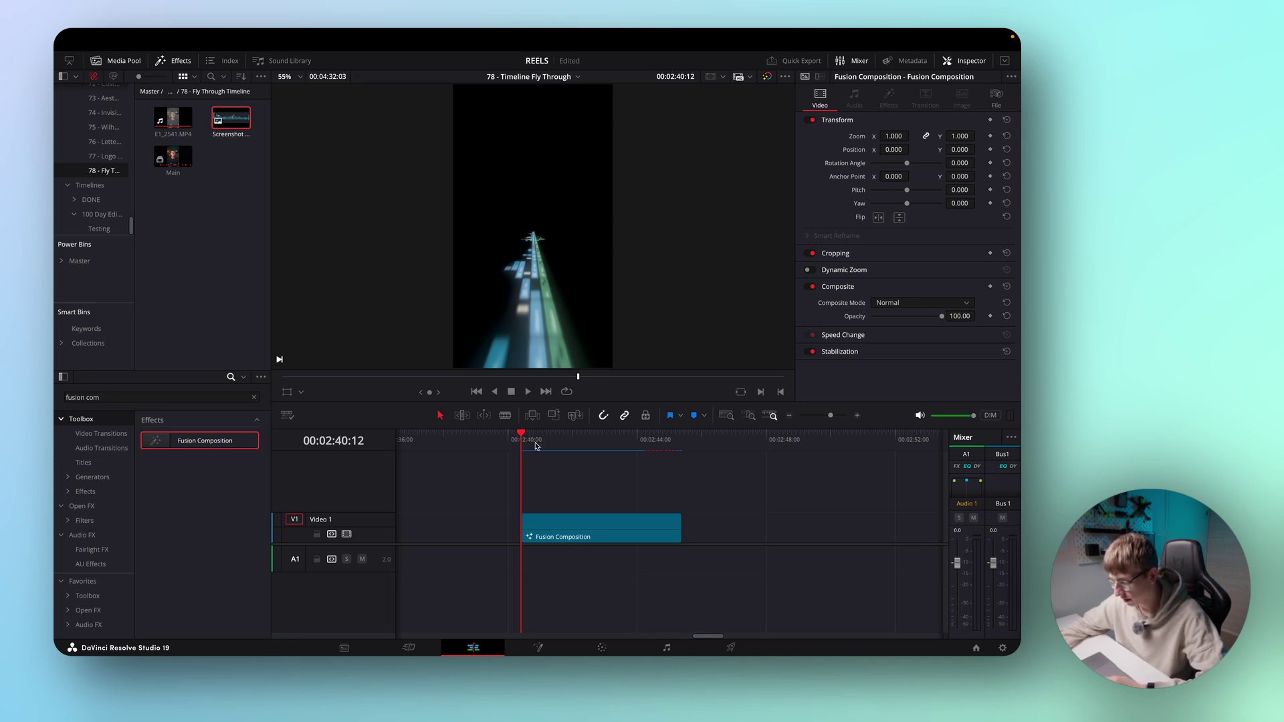
key("space")
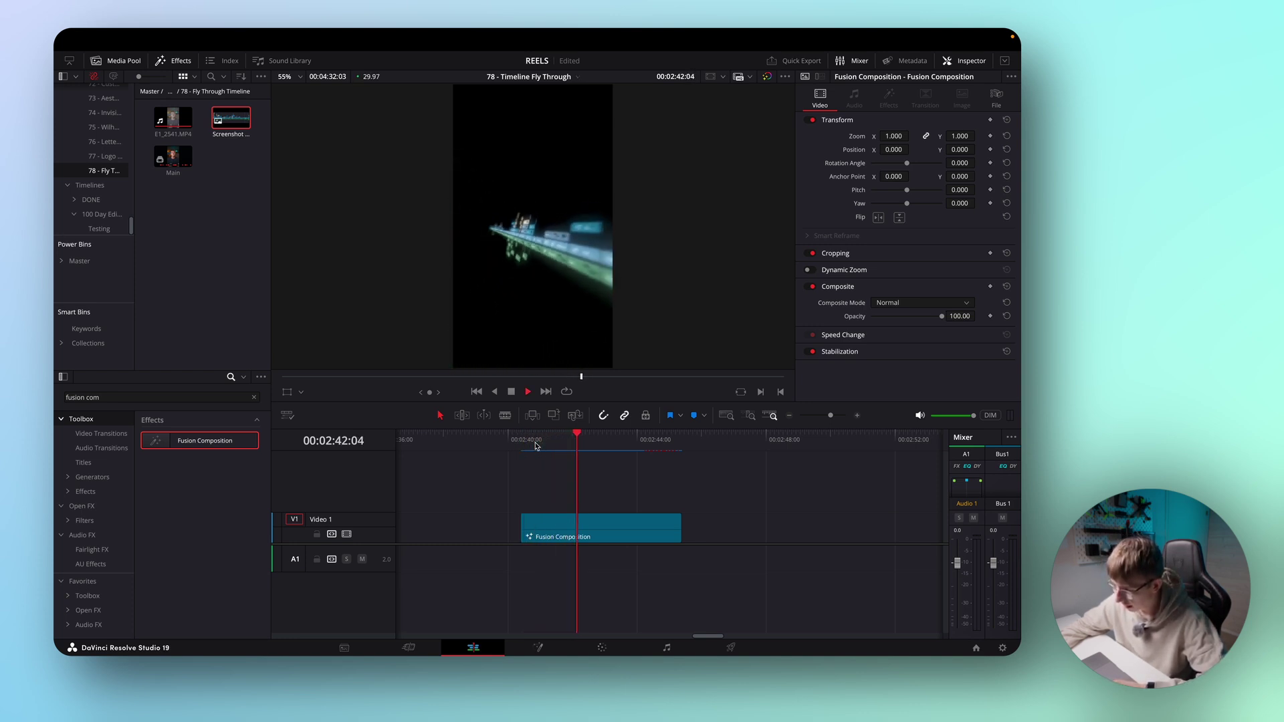
key("space")
Step: Move the Fusion Composition clip onto a new V2 track above the talking-head footage
scroll(533, 468, "down", 3)
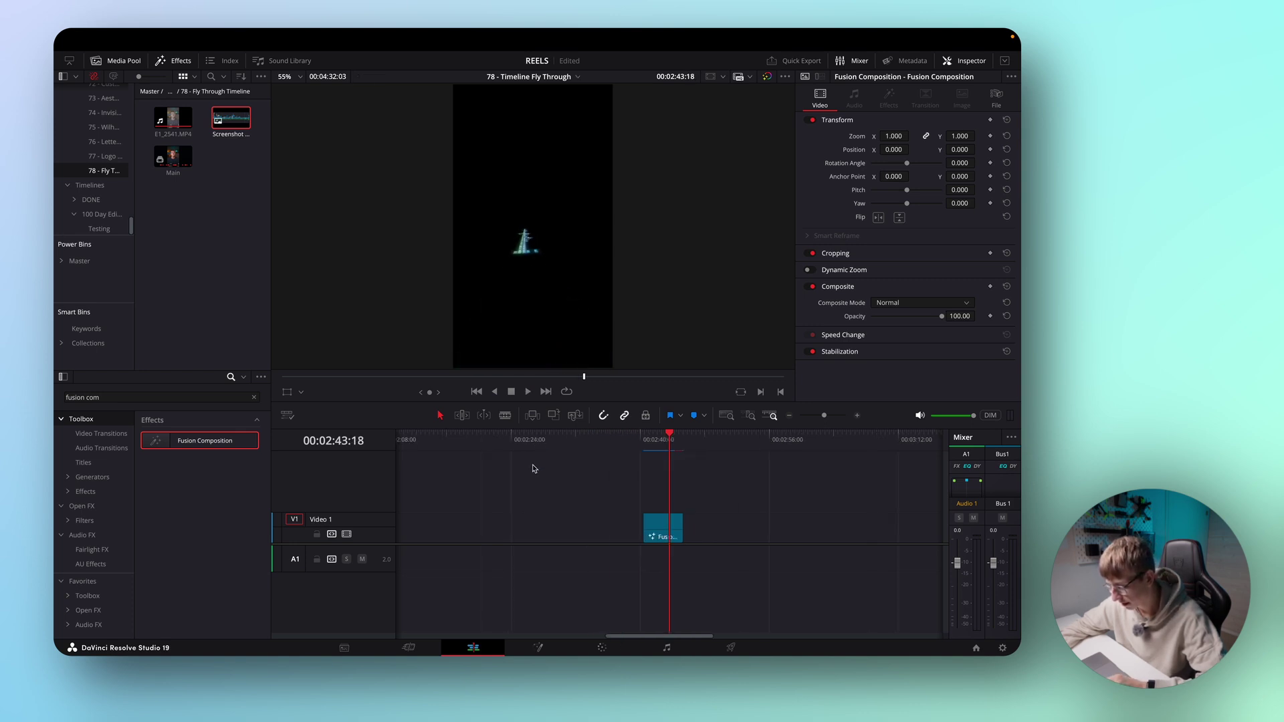
left_click_drag(666, 530, 777, 498)
scroll(642, 512, "down", 3)
Step: Drag the overlay with the Transform handles to Position X 18.182, Y 145.455 and play it back
left_click(772, 439)
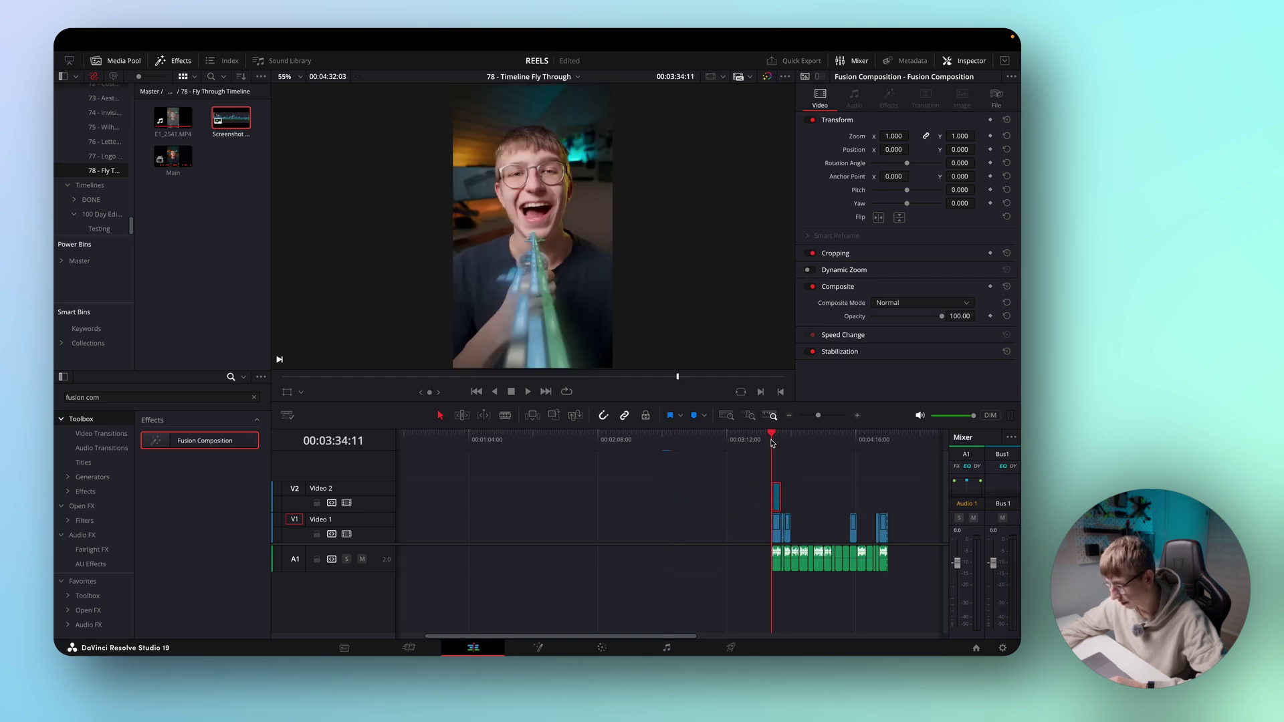
scroll(759, 446, "up", 2)
scroll(735, 456, "up", 2)
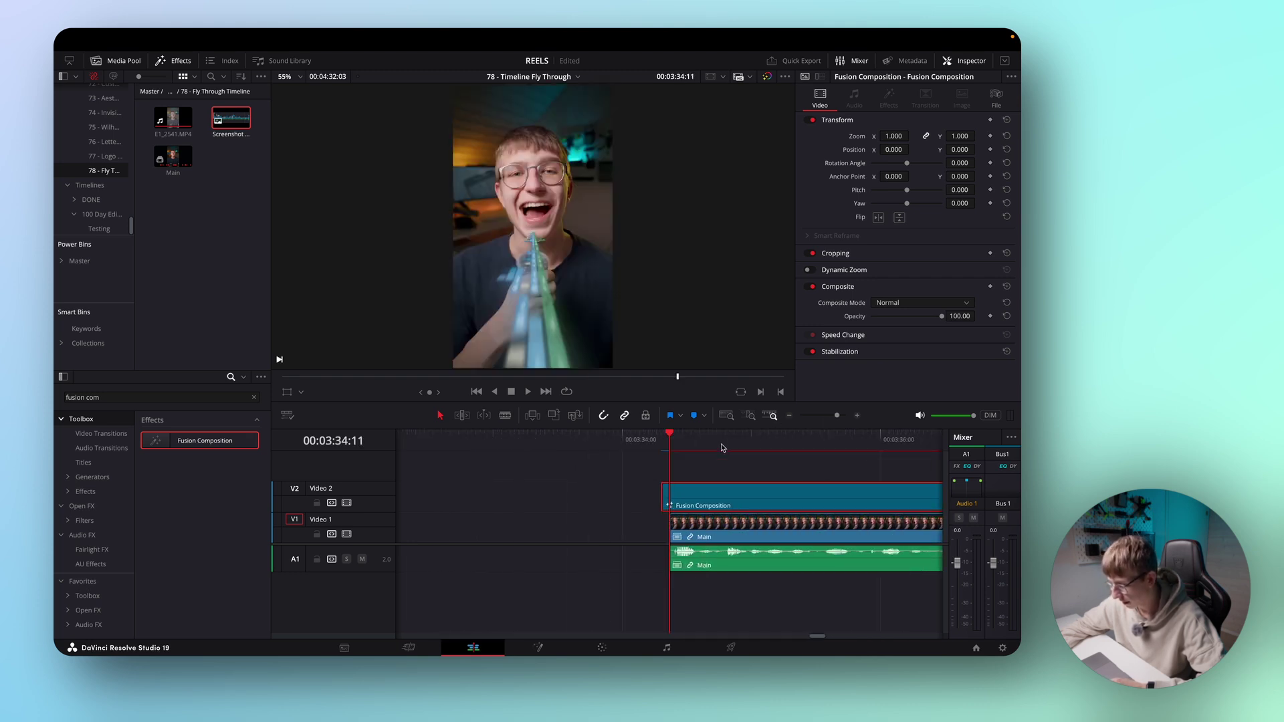
left_click(287, 392)
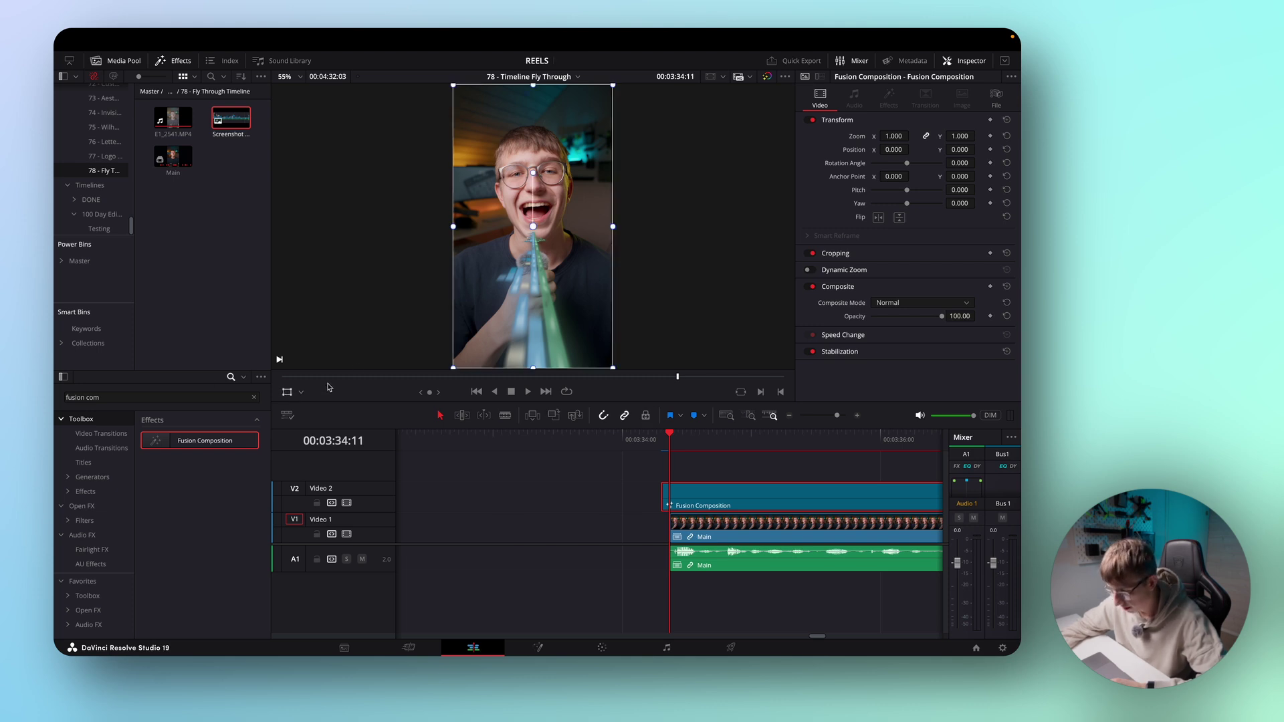
mouse_move(553, 326)
left_mouse_down()
mouse_move(559, 306)
mouse_move(547, 301)
mouse_move(539, 321)
left_mouse_up()
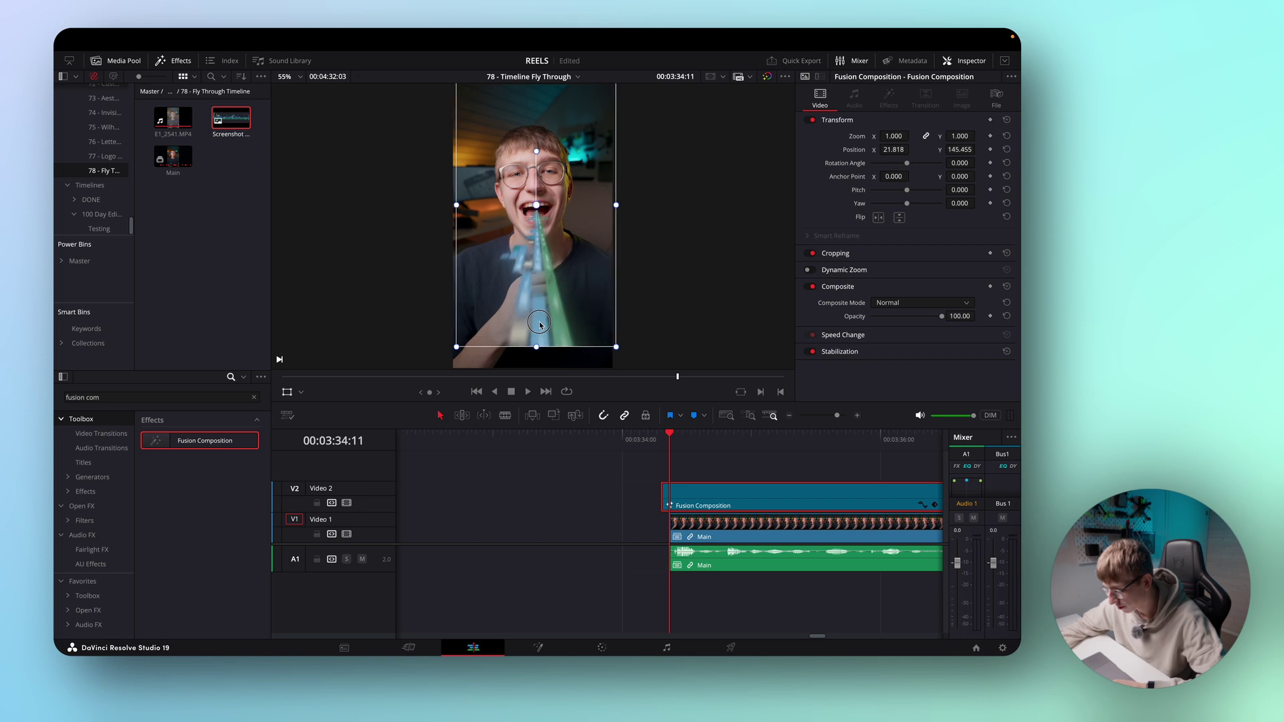
key("space")
key("space")
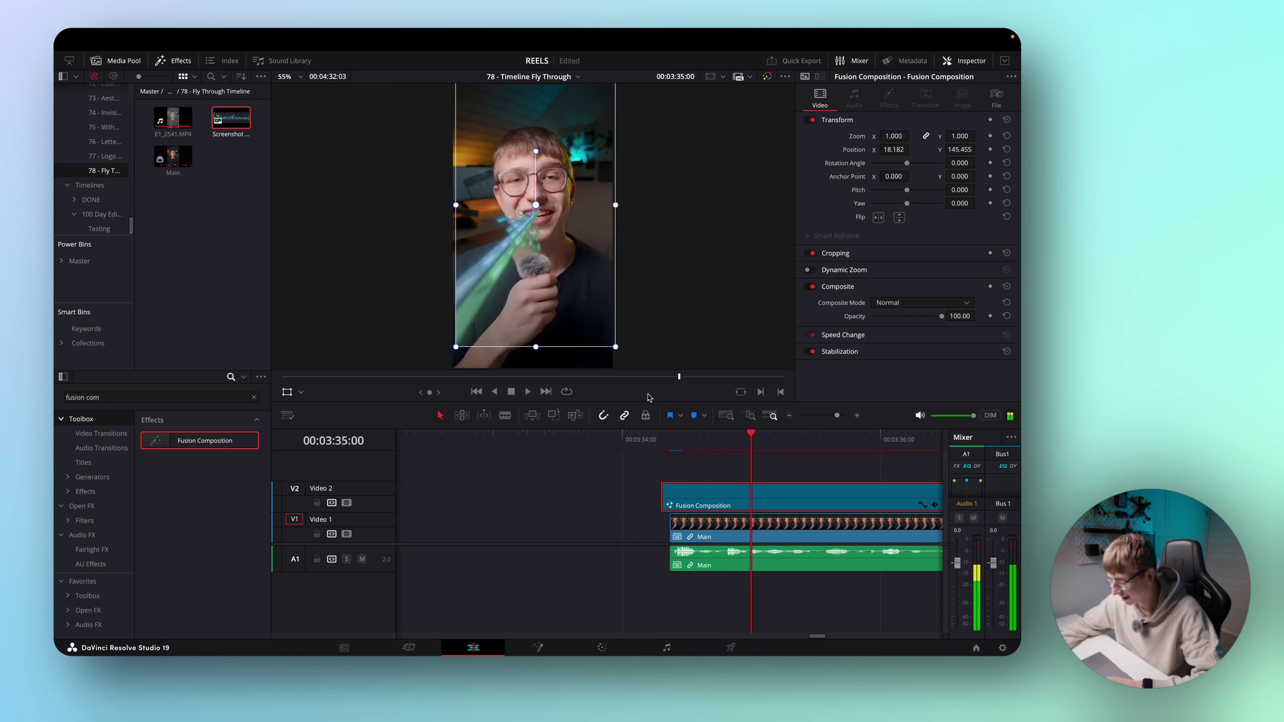
left_click_drag(675, 446, 682, 446)
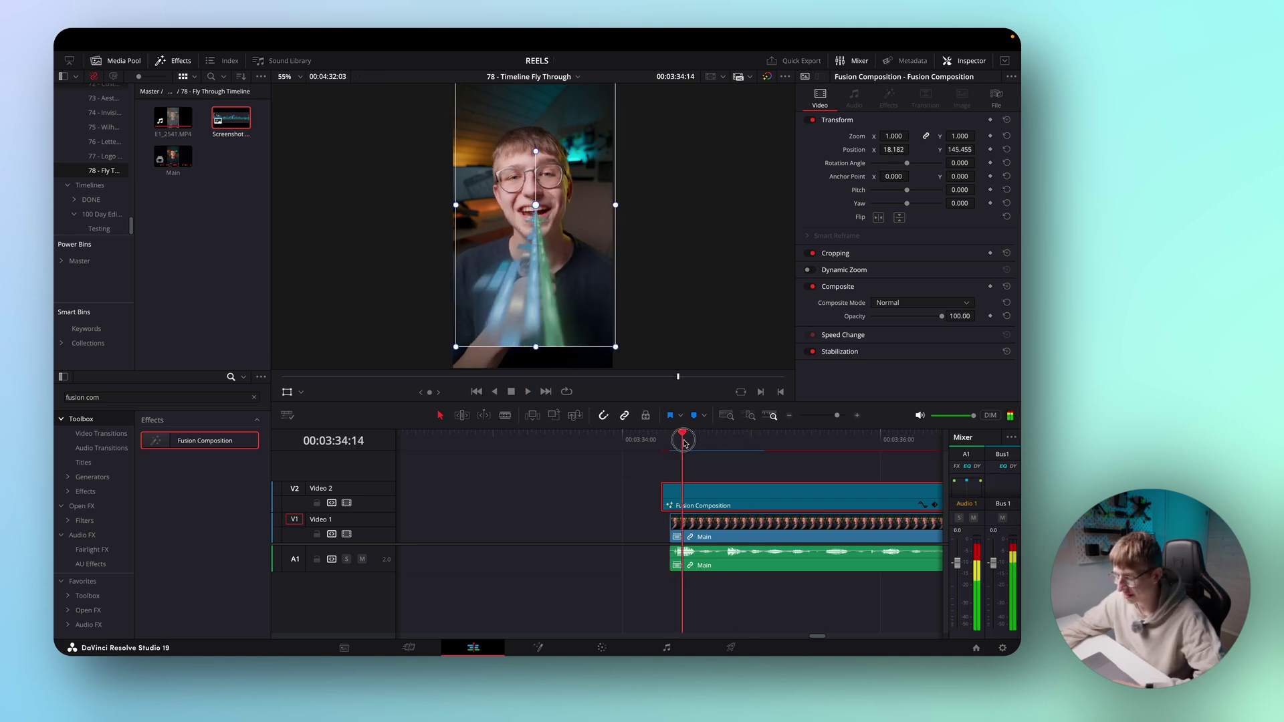